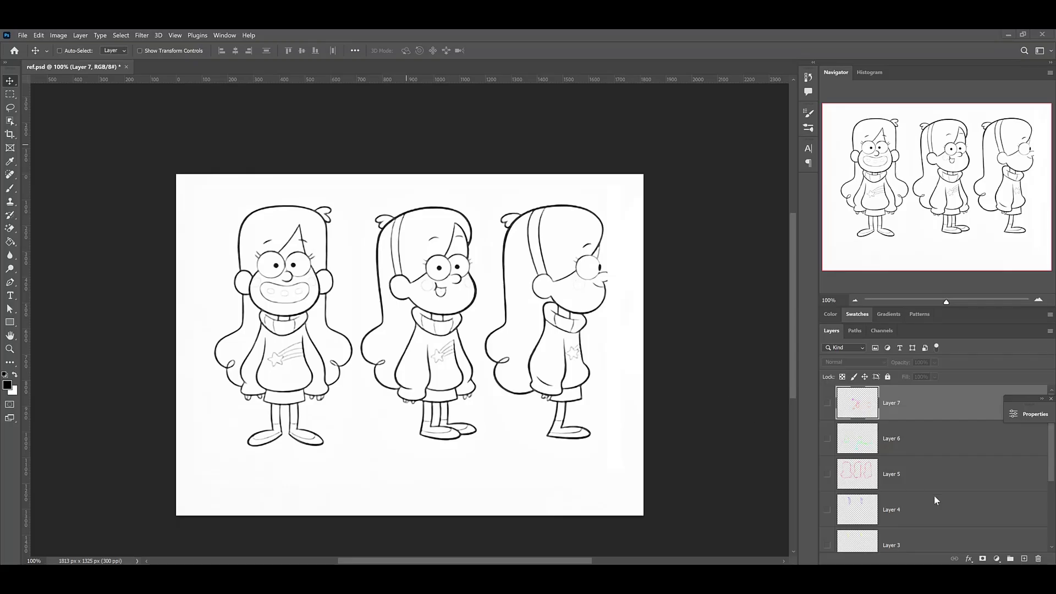
Step: Show the annotation overlays on Layer 1 through Layer 5 over the character reference
scroll(934, 496, "down", 3)
left_click(828, 499)
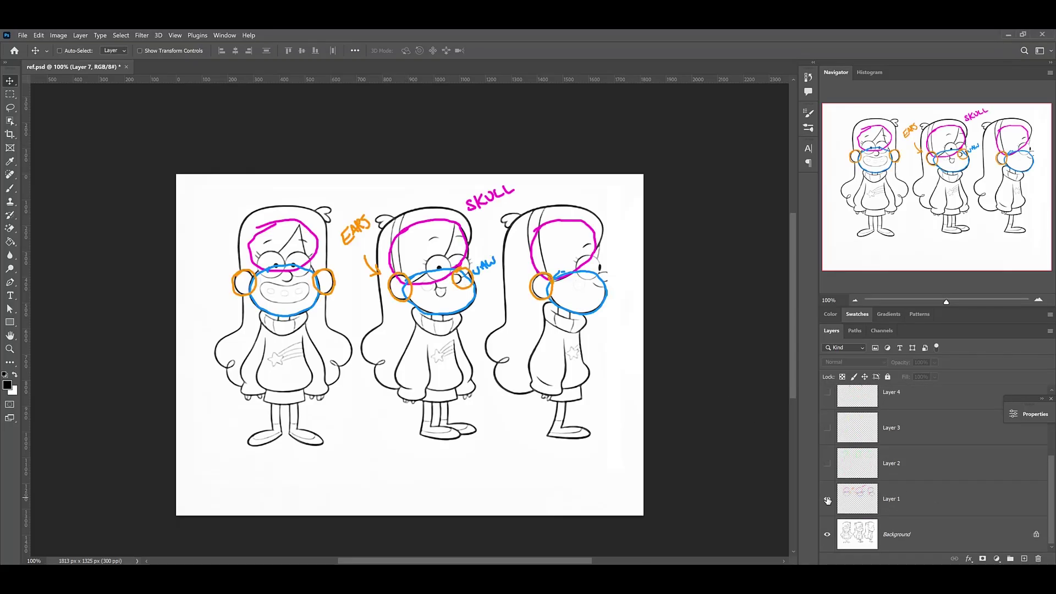
left_click(827, 463)
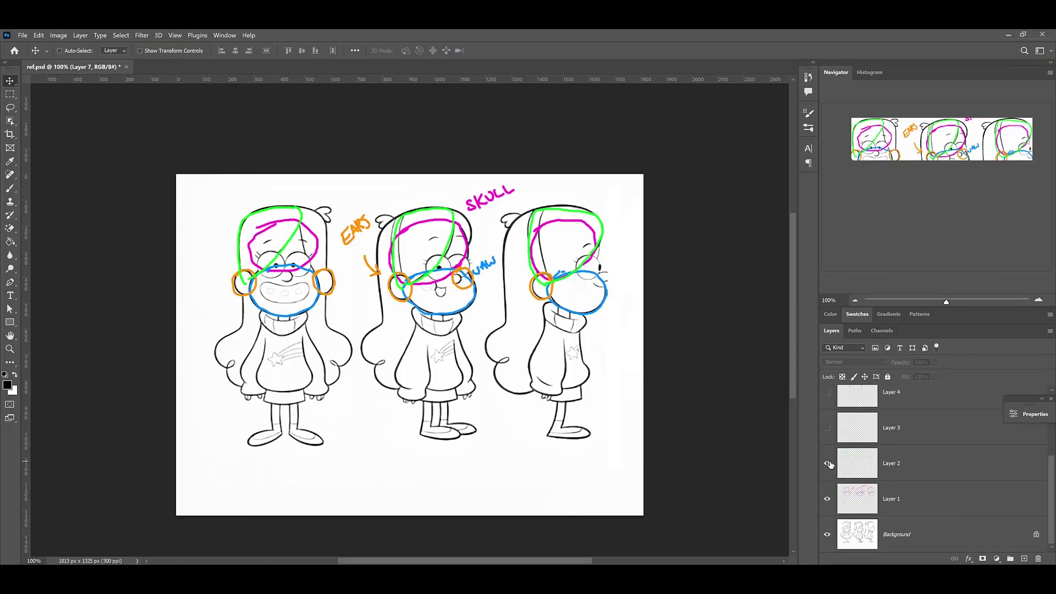
left_click(827, 428)
scroll(828, 445, "up", 2)
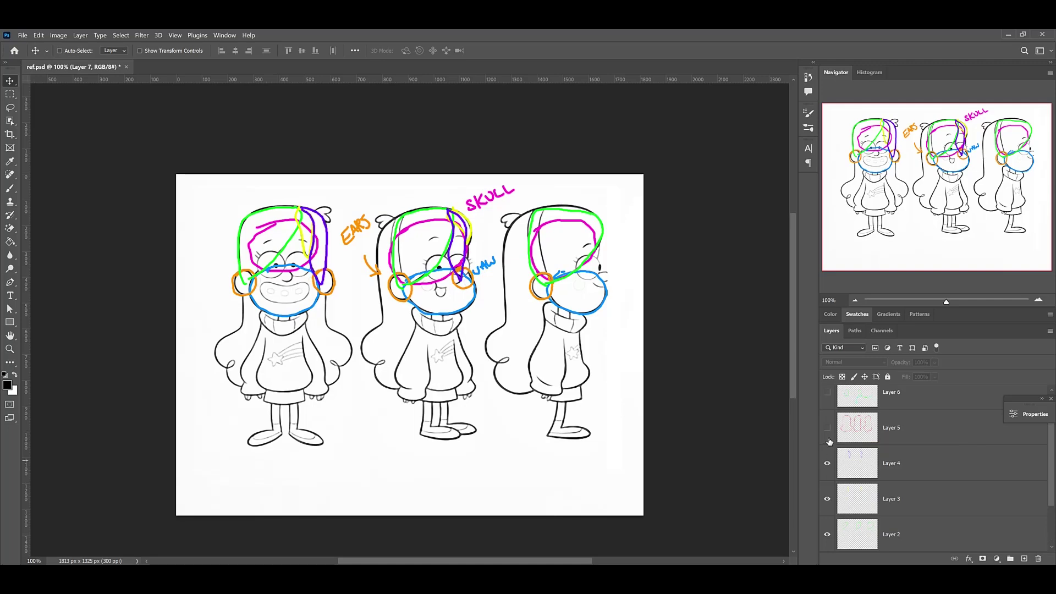
left_click(827, 428)
left_click(827, 428)
left_click(827, 429)
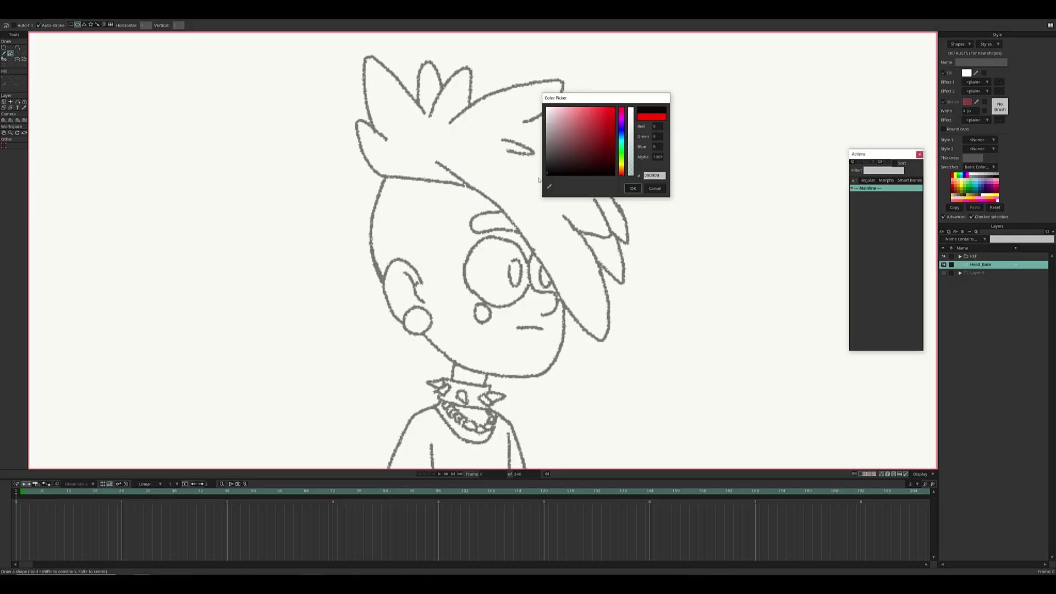
Step: In Moho, set the stroke to black at 1.5 px and draw an oval for the head on the Head_Base layer
key("Return")
left_click_drag(372, 153, 600, 382)
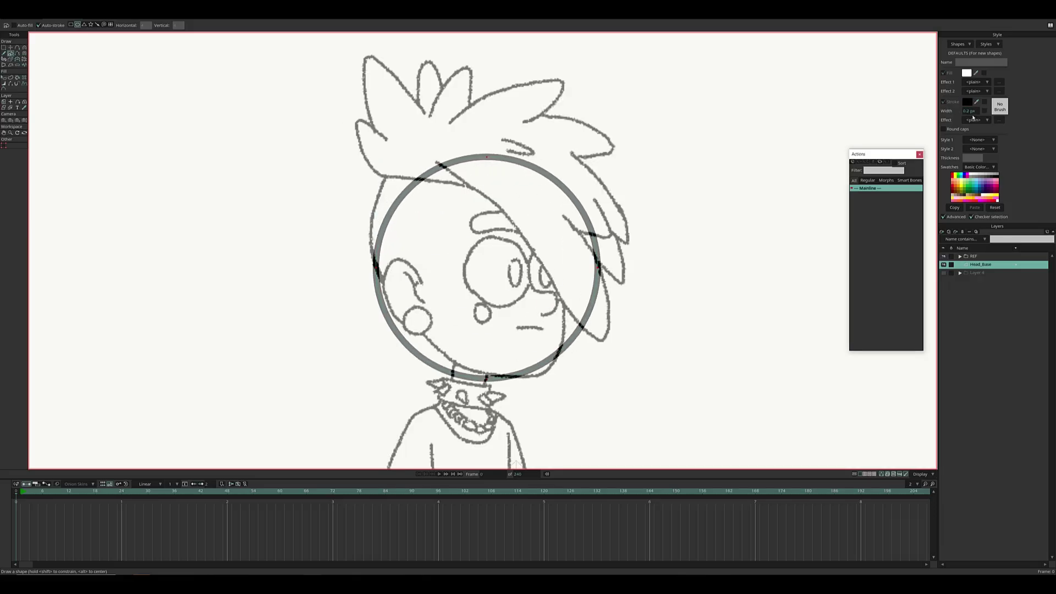
key("ctrl+z")
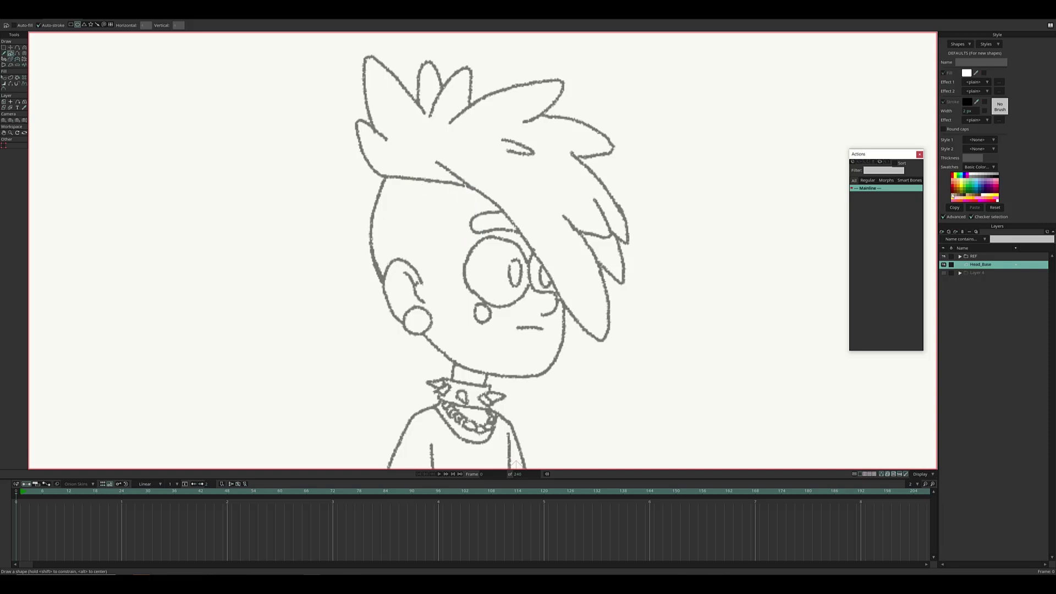
left_click_drag(388, 160, 581, 379)
Step: Reshape the head oval with its points and curve handles to follow the sketched skull, cheek and jaw line
key("t")
mouse_move(396, 286)
left_mouse_down()
mouse_move(417, 168)
mouse_move(397, 303)
left_mouse_up()
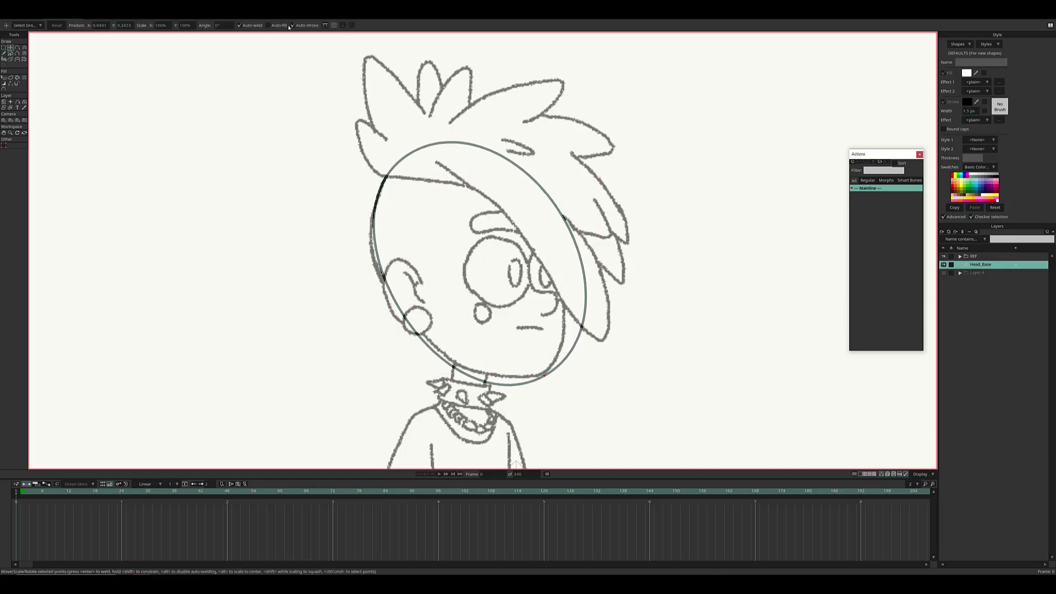
left_click(334, 25)
left_click_drag(561, 214, 538, 212)
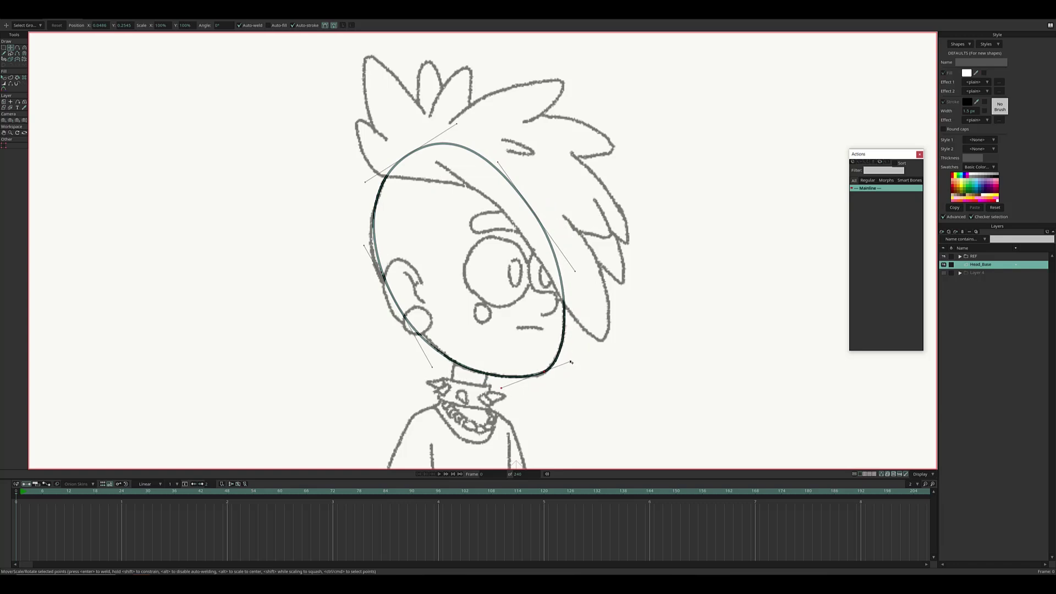
left_click_drag(397, 303, 376, 275)
left_click_drag(365, 182, 369, 184)
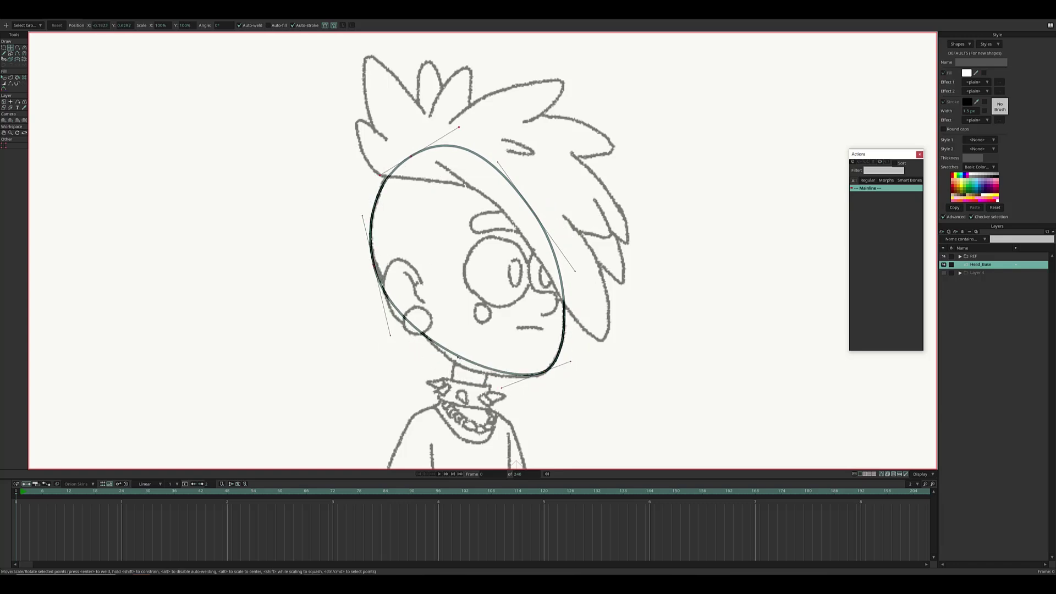
key("a")
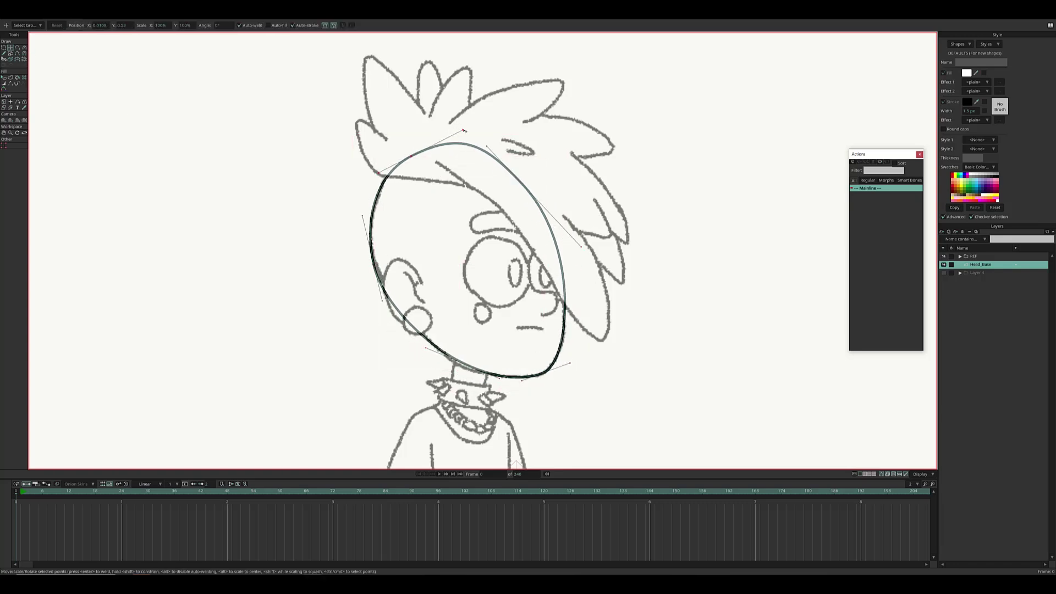
Step: Add an L_Eye layer and draw a circle over the larger sketched eye
key("ctrl+shift+n")
scroll(694, 280, "up", 3)
key("ctrl+d")
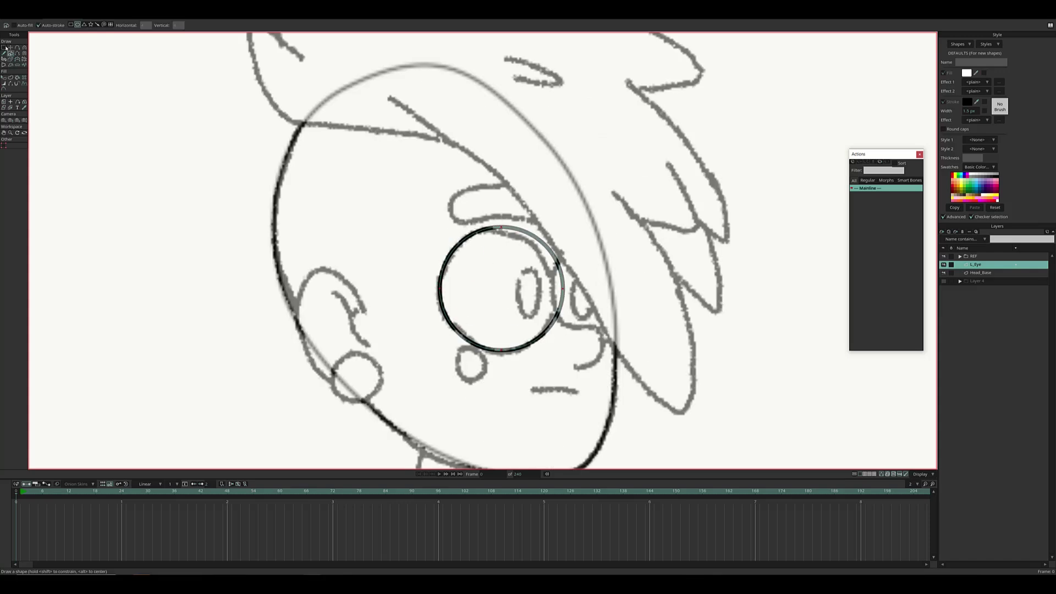
Step: Duplicate the L_Eye layer as R_Eye and place its circle over the far eye
key("t")
key("ctrl+a")
left_click_drag(495, 290, 624, 287)
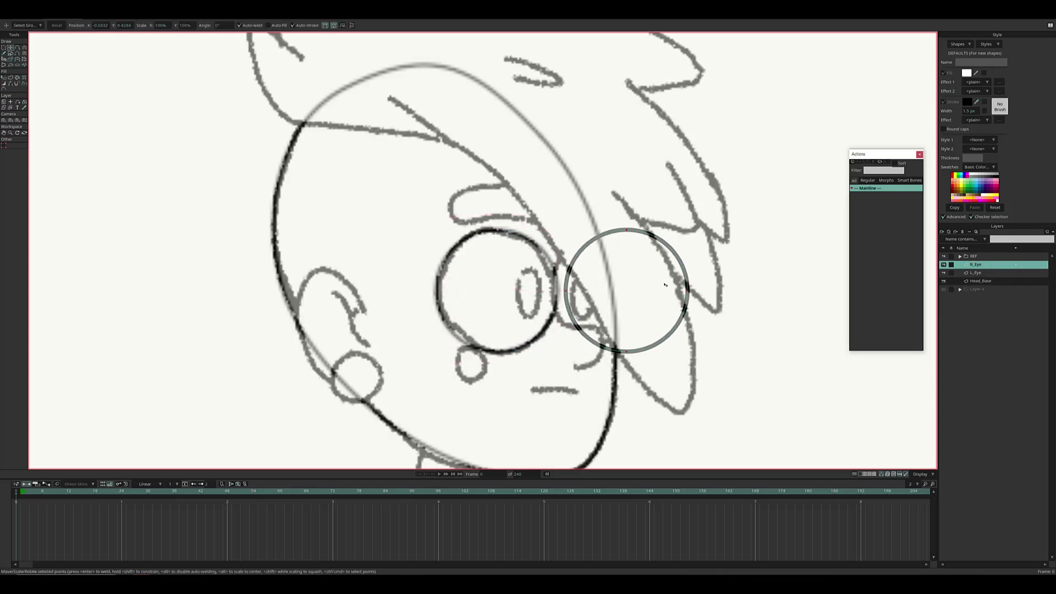
Step: Draw a narrow oval pupil inside the left eye on a new layer named L_Eye_Pupil
scroll(712, 336, "up", 2)
key("ctrl+shift+n")
type("e")
type("L_")
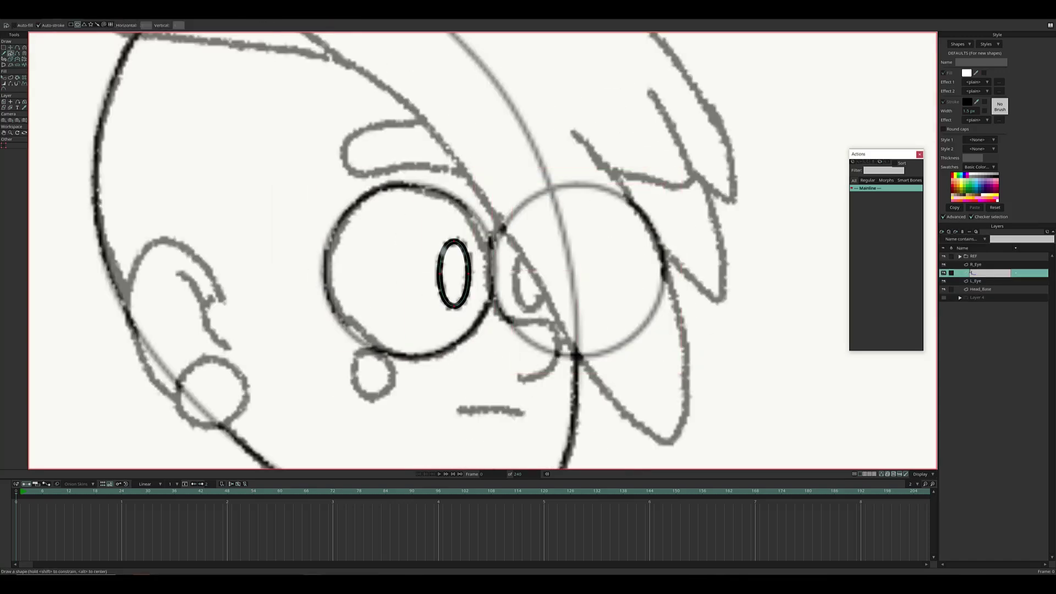
type("Eye_Pupil")
key("Return")
Step: Draw the other pupil on an R_Eye_Pupil layer and group each eye with its pupil as R_Eye and L_Eye
key("ctrl+shift+n")
left_click_drag(515, 250, 544, 308)
key("t")
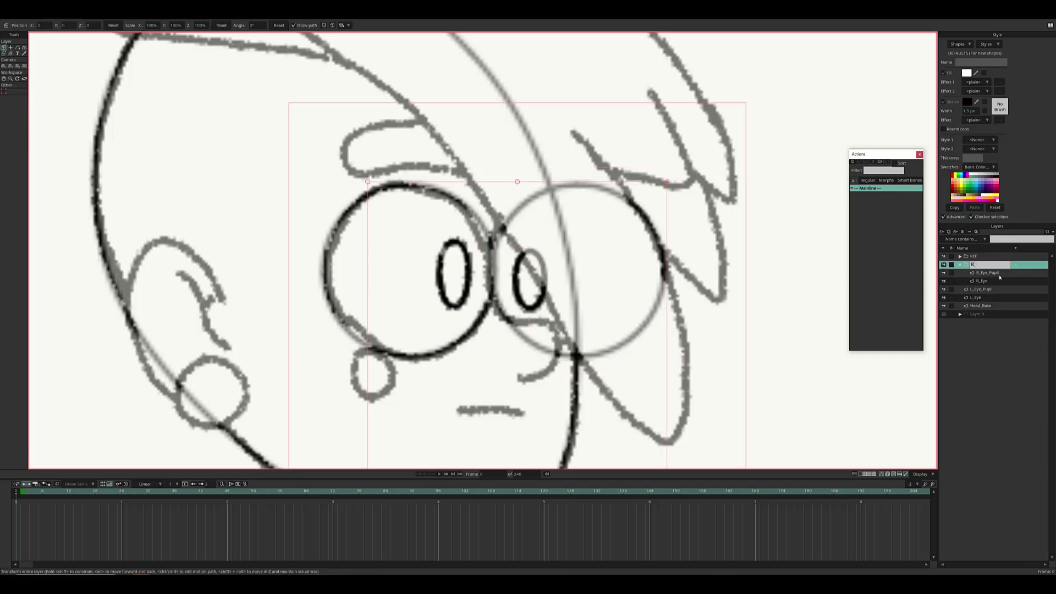
left_click(960, 274)
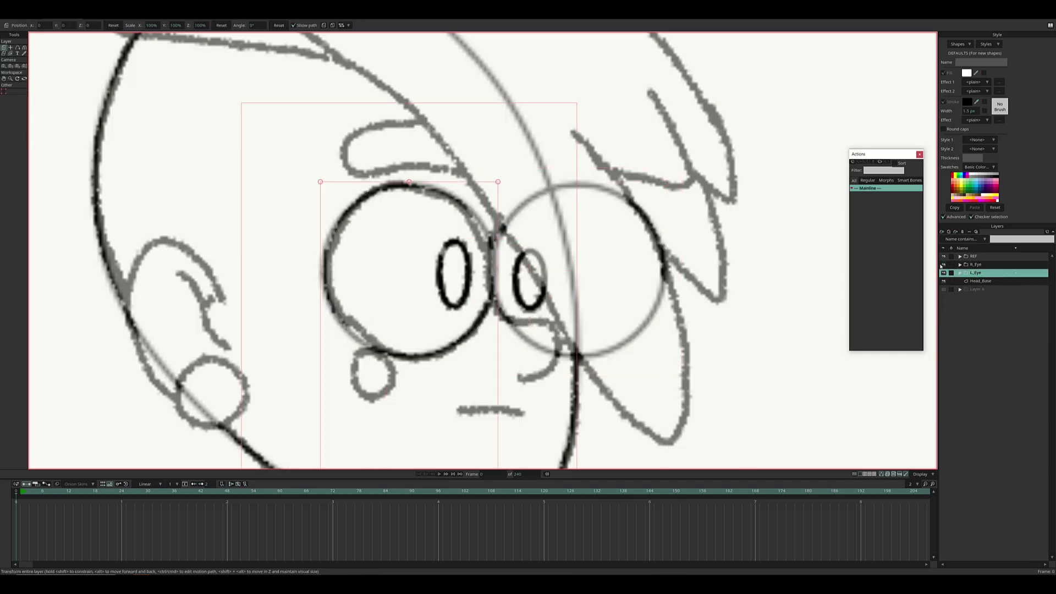
Step: Add a layer named Nose and draw an oval over the sketched nose
scroll(495, 275, "down", 3)
key("ctrl+shift+n")
type("Nose")
key("Return")
scroll(495, 275, "up", 3)
key("e")
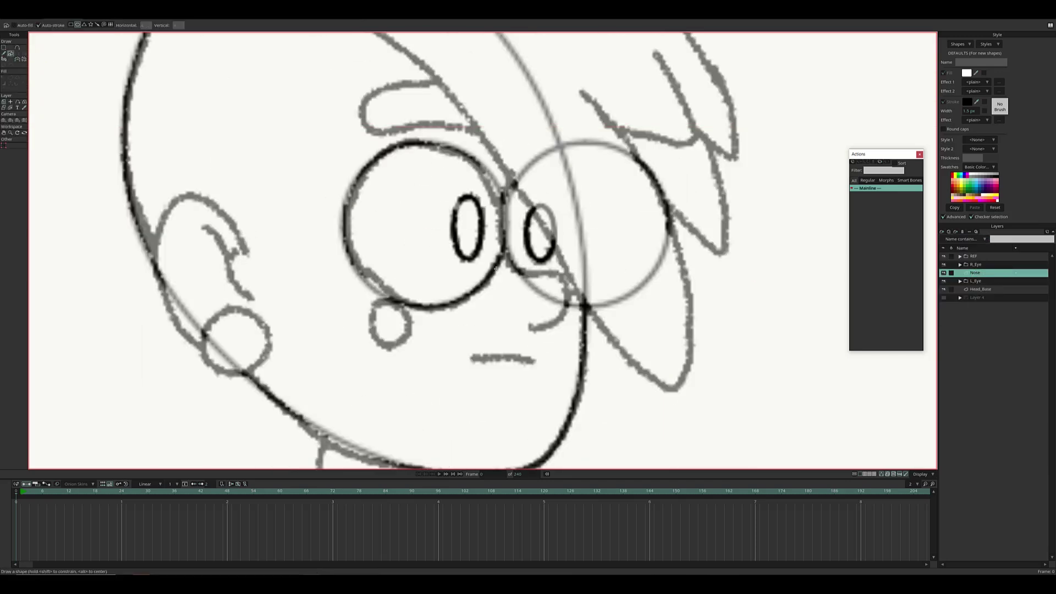
left_click_drag(497, 269, 569, 330)
Step: Reshape the nose oval to match the sketch and hide the stroke on the edge facing the cheek
scroll(521, 306, "up", 1)
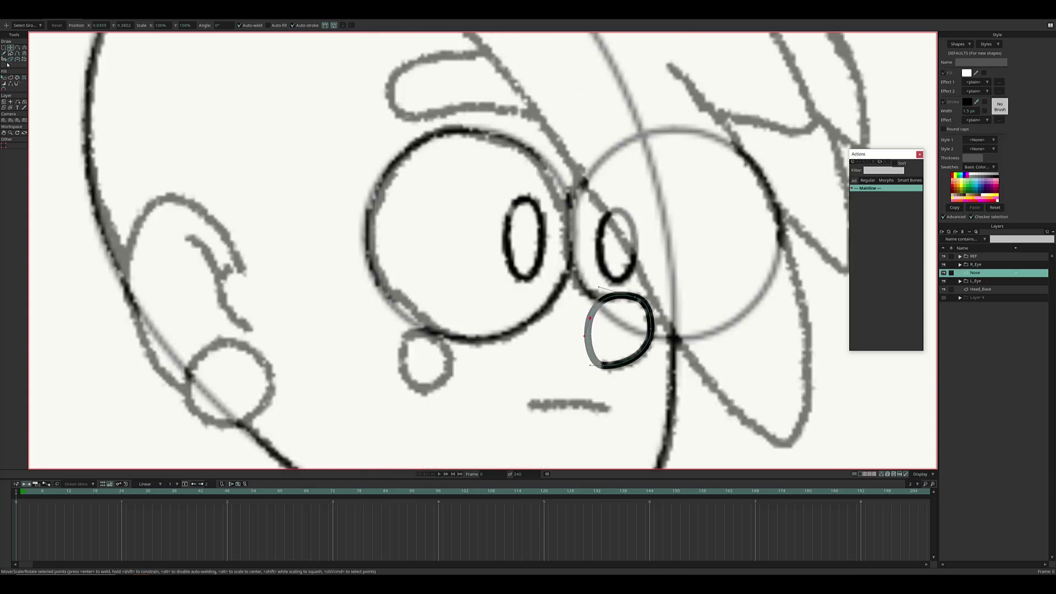
scroll(521, 305, "down", 2)
scroll(521, 306, "up", 4)
left_click_drag(457, 286, 468, 259)
scroll(468, 260, "down", 2)
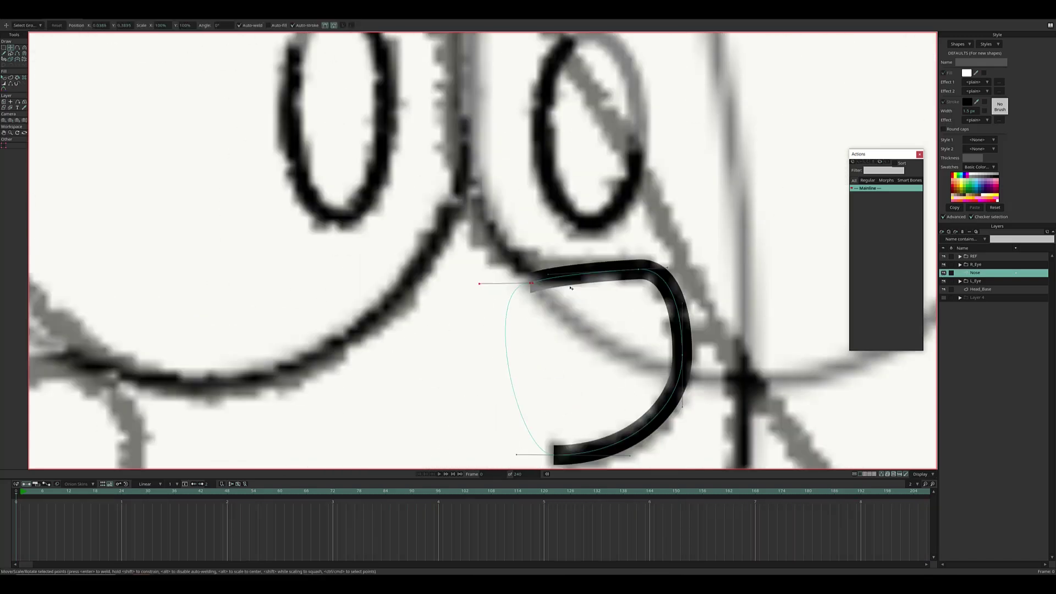
scroll(775, 306, "down", 3)
Step: Add an L_Brow layer inside the L_Eye group and draw a rectangle over the sketched eyebrow
left_click(986, 265)
left_click(960, 281)
left_click(983, 289)
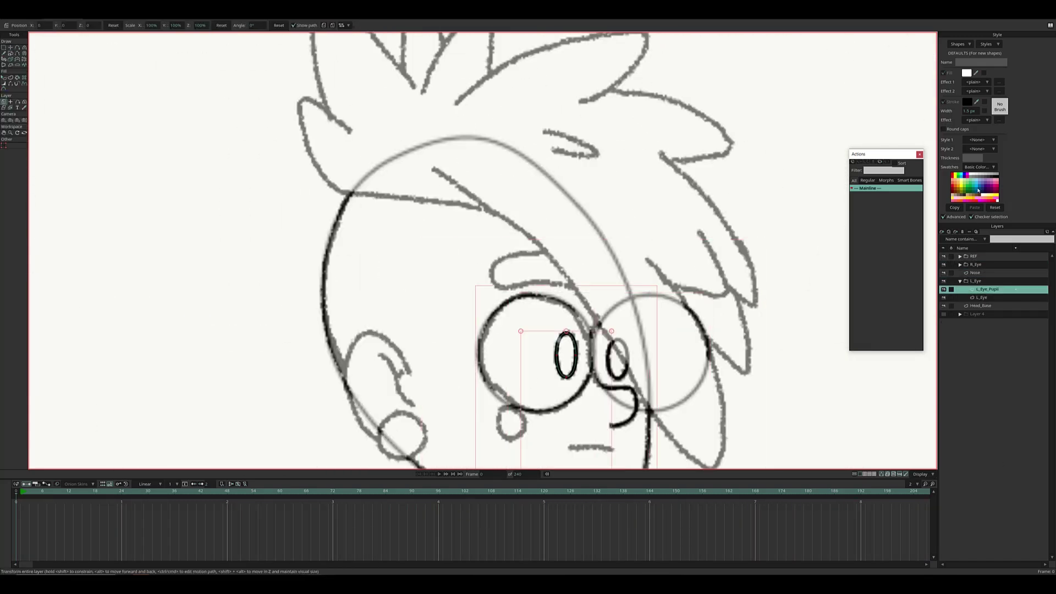
left_click(18, 48)
key("t")
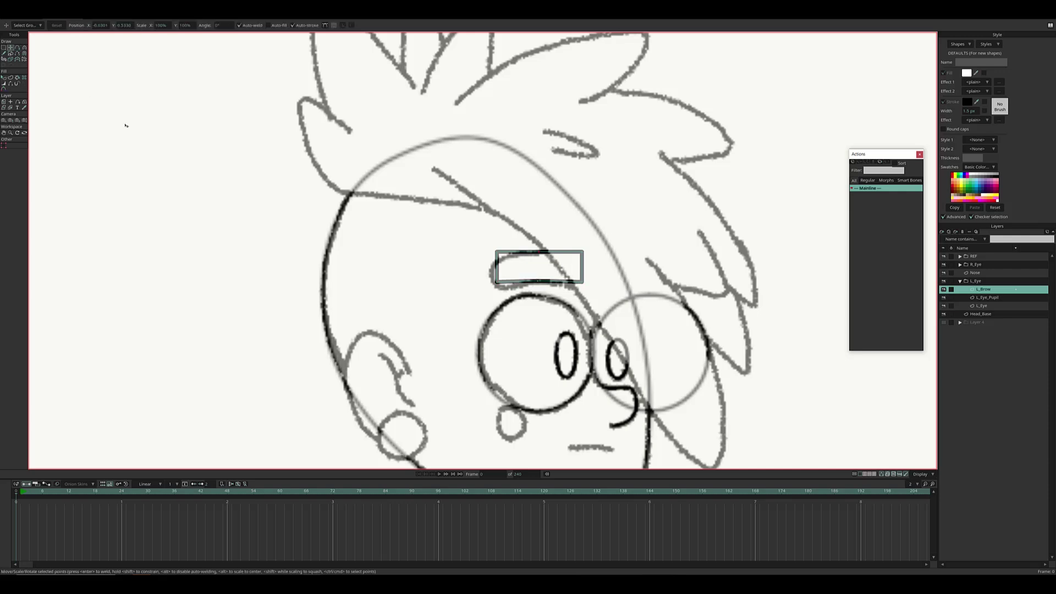
Step: Add a point to each short end of the eyebrow rectangle and round both ends
left_click_drag(495, 268, 486, 267)
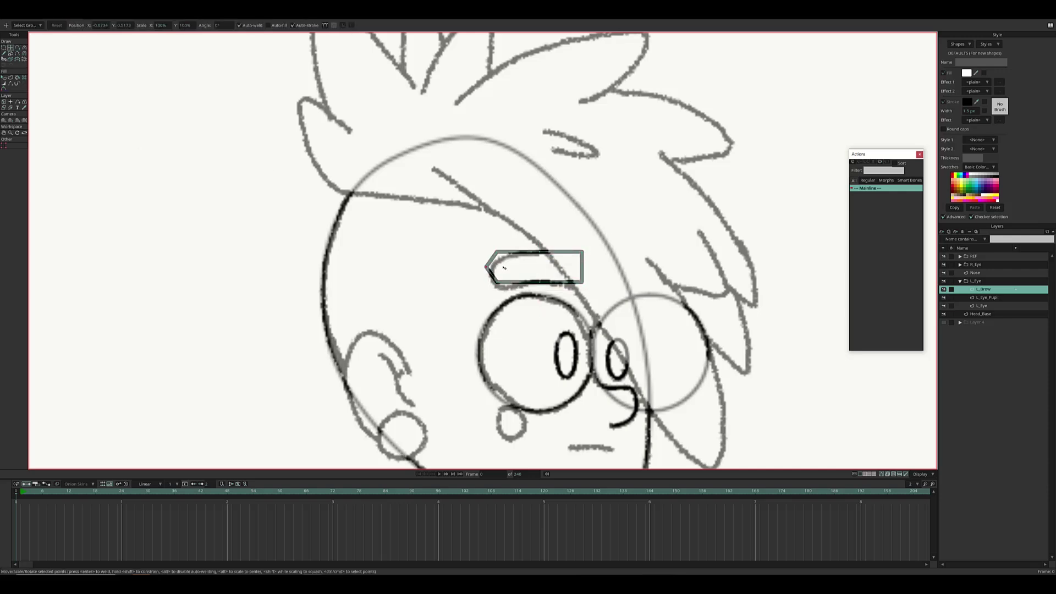
left_click_drag(583, 268, 599, 267)
key("c")
left_click_drag(486, 267, 478, 267)
key("t")
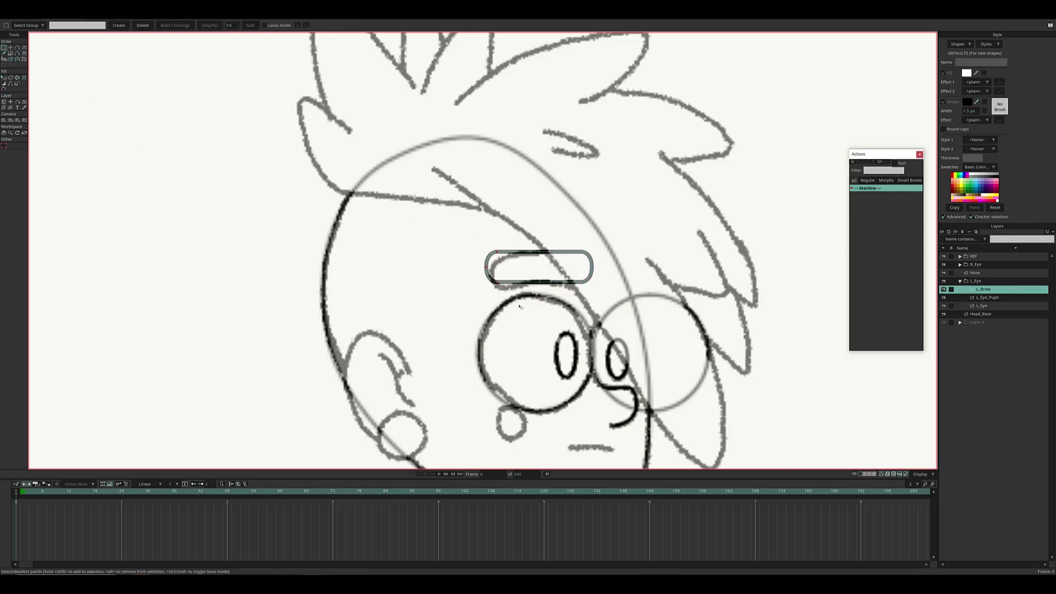
Step: Bend the left eyebrow to follow the sketch and place a duplicate of it above the right eye
scroll(632, 216, "up", 3)
key("c")
left_click_drag(633, 216, 201, 47)
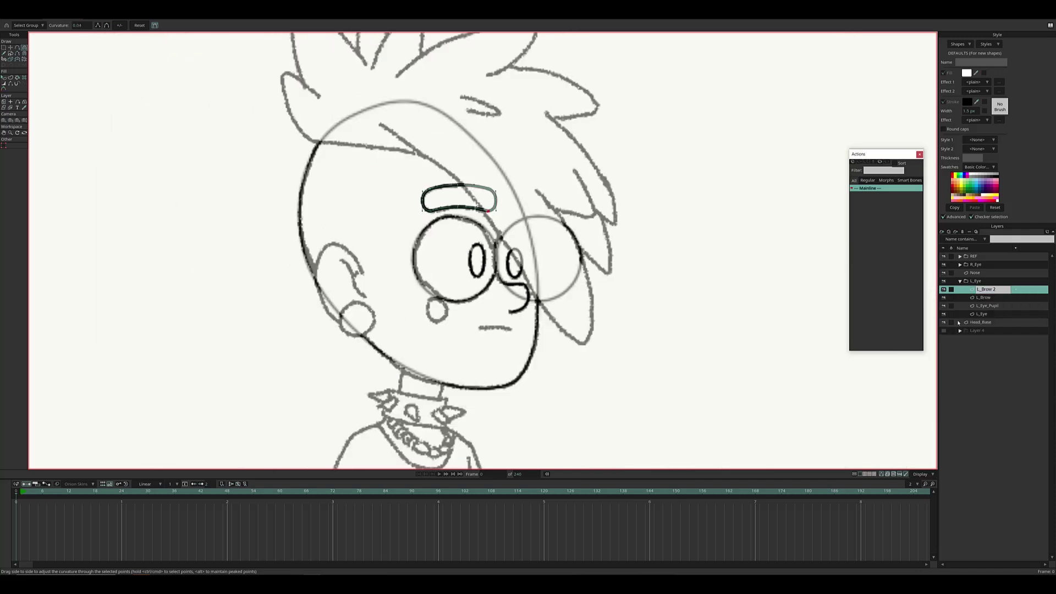
left_click(983, 273)
key("t")
Step: Draw the ear outline as a fitted oval on a new L_Ear layer and hide the edge stroke facing the cheek
scroll(532, 241, "down", 3)
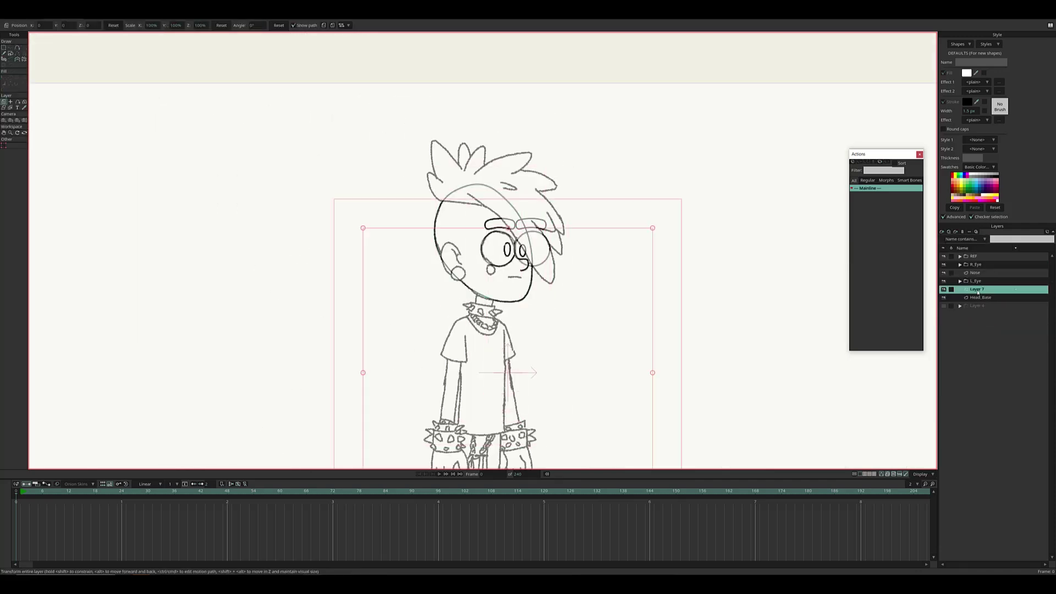
scroll(331, 193, "up", 4)
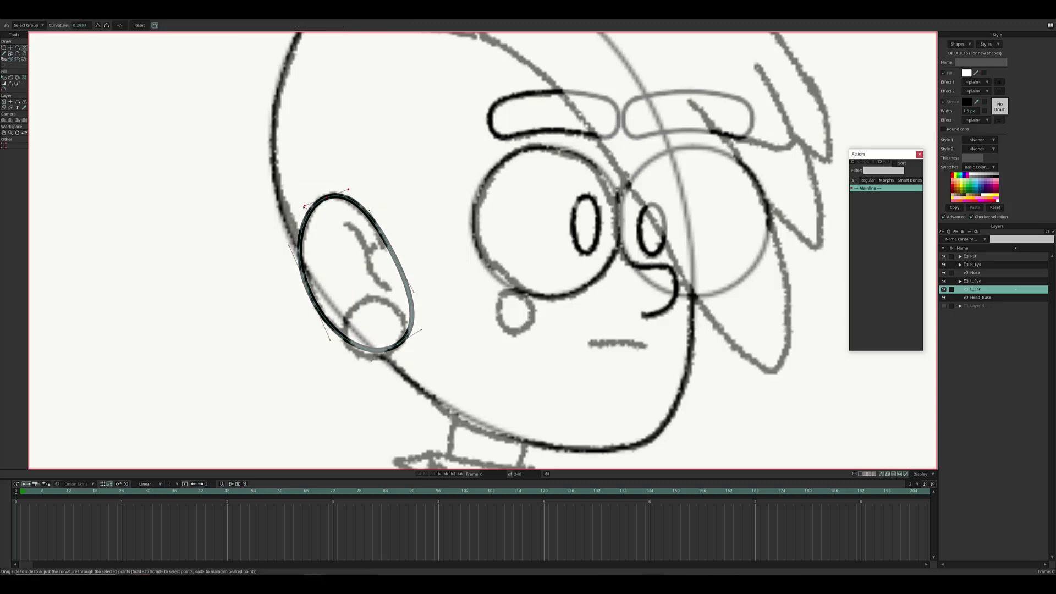
left_click(17, 78)
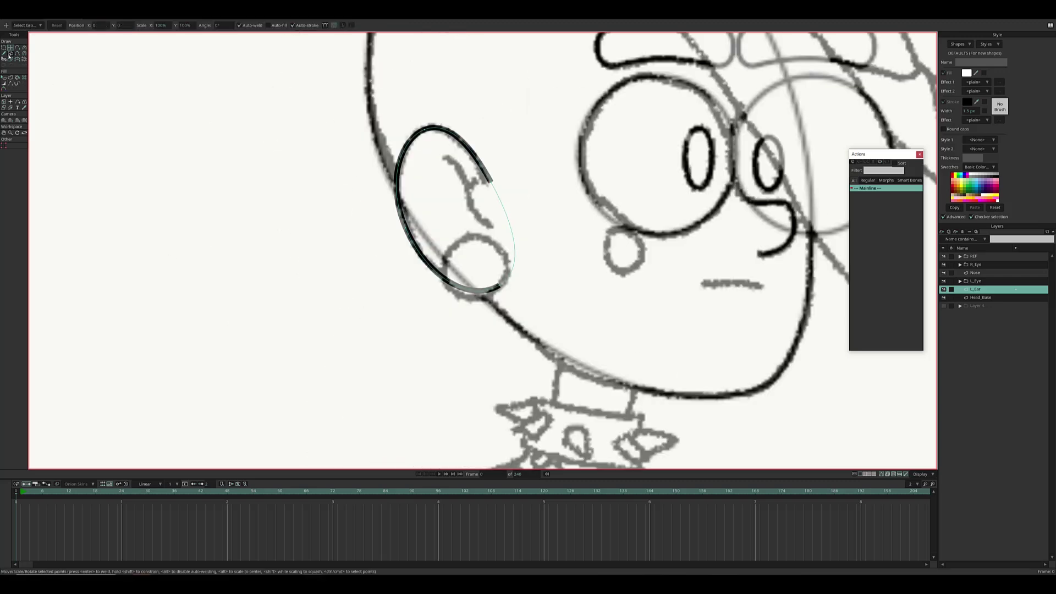
Step: Add a circle over the sketched earlobe and trace the inner ear lines on the L_Ear layer
left_click(17, 47)
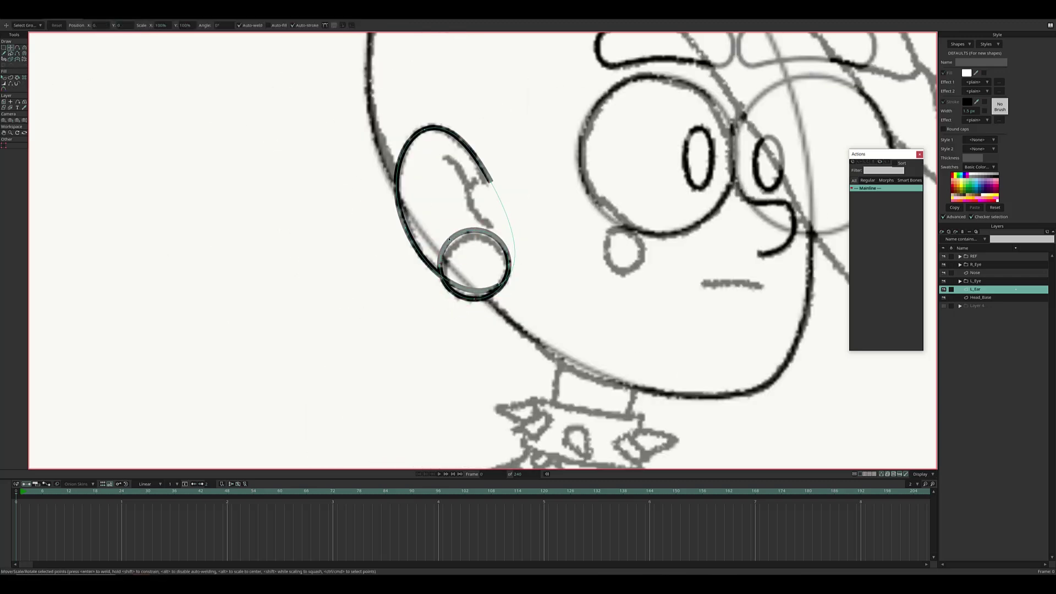
scroll(530, 288, "down", 3)
scroll(419, 241, "up", 5)
key("t")
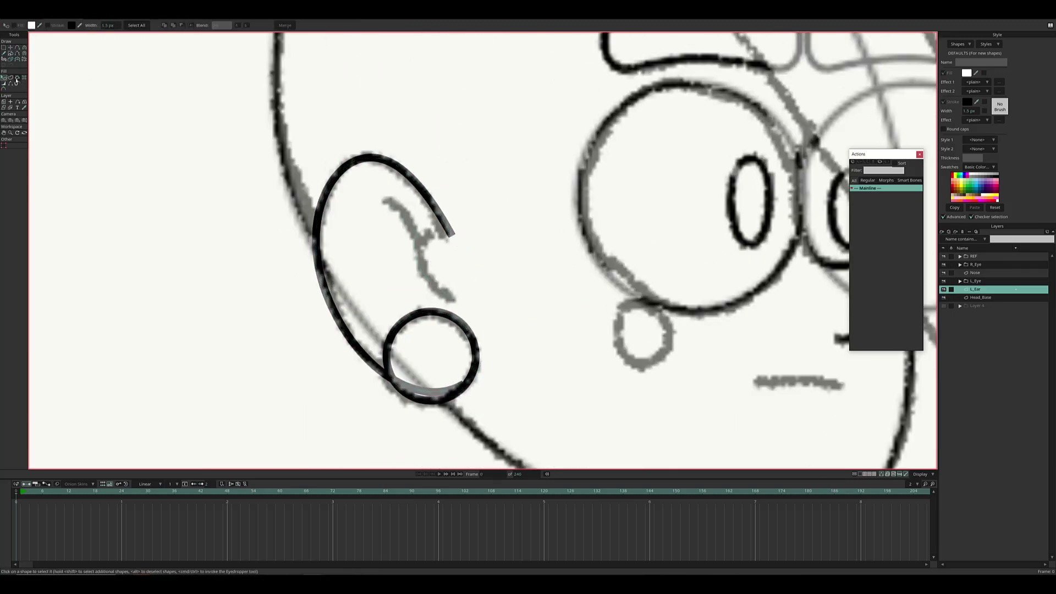
Step: Draw a small circle below the left eye on a new layer named Mole
scroll(432, 287, "down", 5)
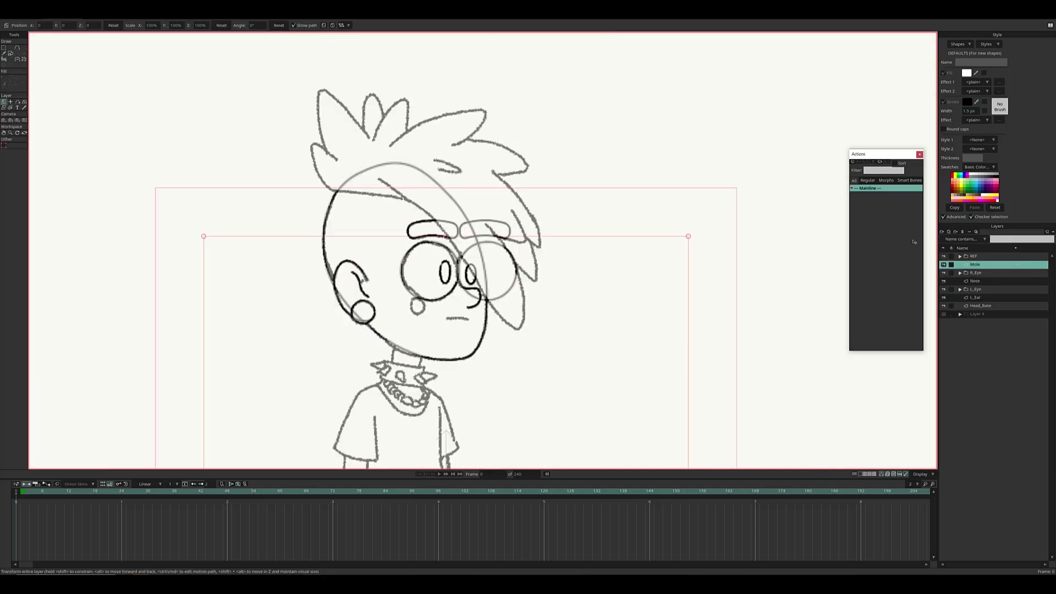
scroll(364, 371, "up", 3)
left_click_drag(364, 372, 378, 386)
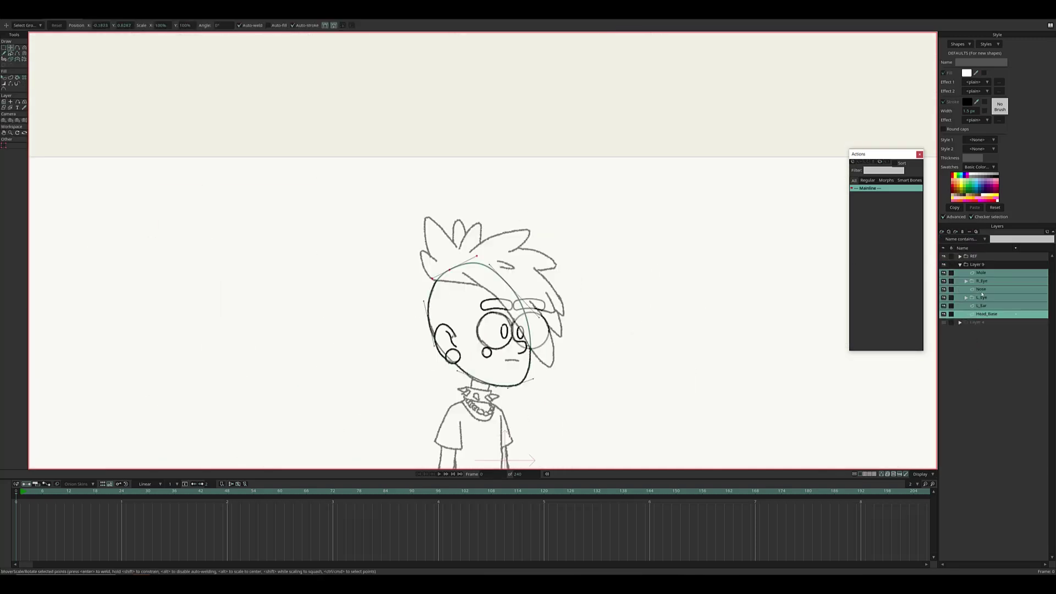
Step: Group the facial feature layers and Head_Base into a group named Head
key("ctrl+g")
type("Head")
key("Return")
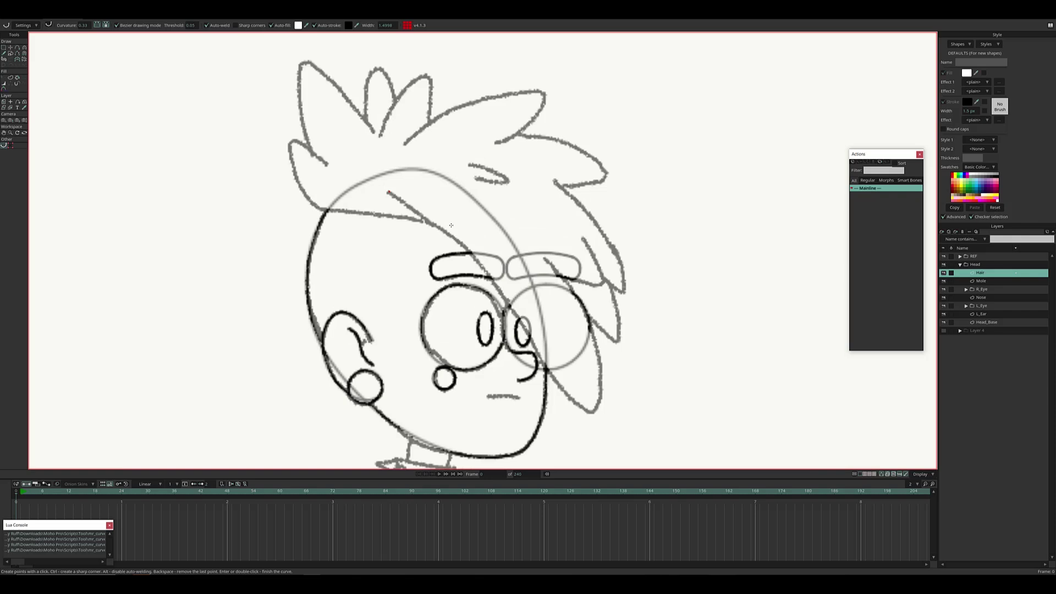
Step: Trace the long front hair strand falling across the face on a new Hair layer inside the Head group
left_click(510, 306)
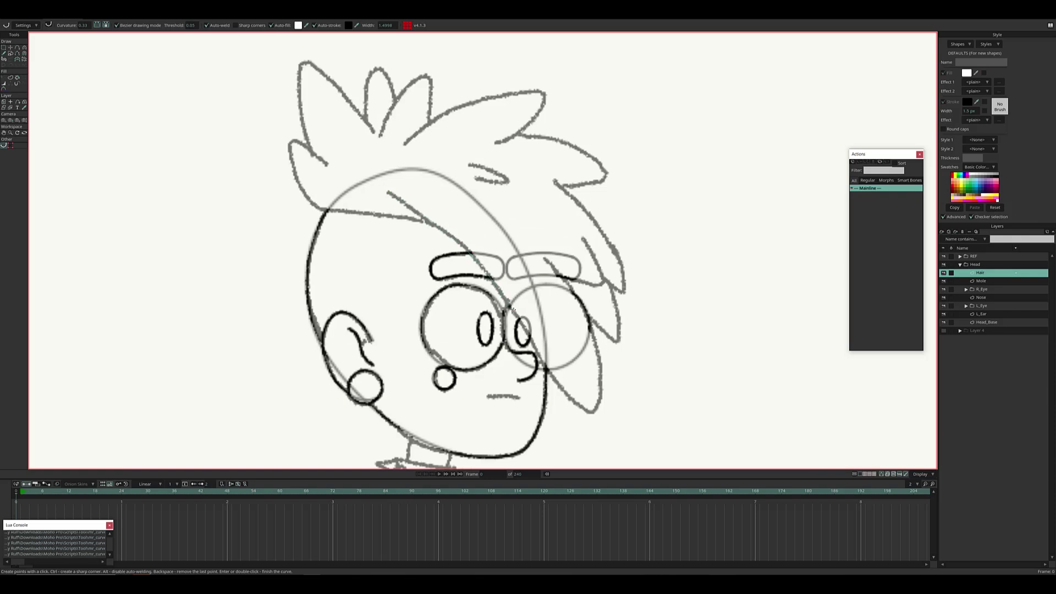
double_click(597, 411)
key("t")
scroll(597, 411, "up", 3)
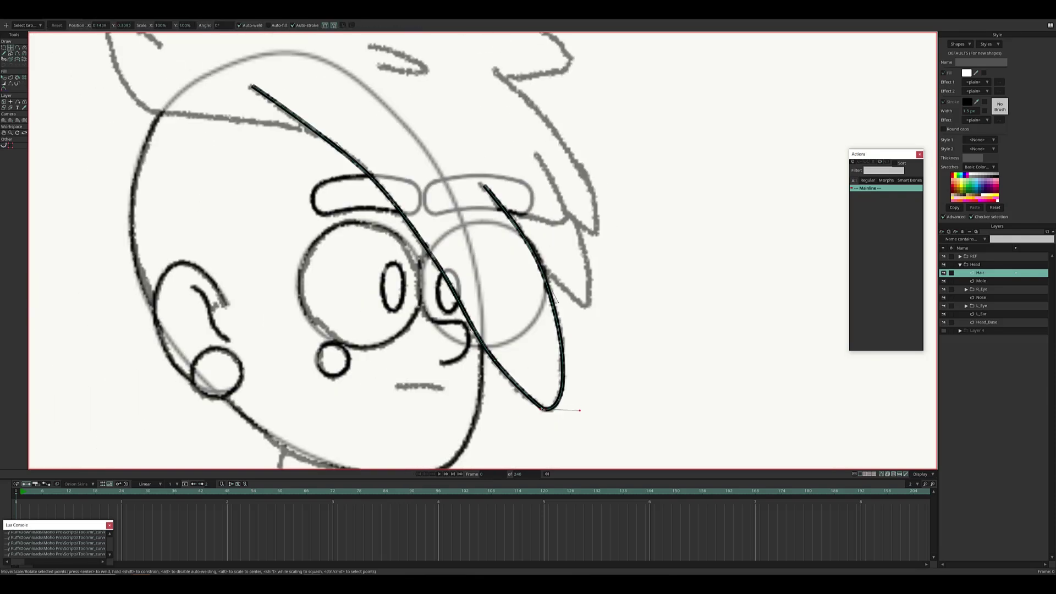
Step: Adjust the front hair strand's curve to match the sketch and turn on round caps for its stroke
left_click(462, 318)
left_click_drag(380, 117, 435, 259)
scroll(467, 245, "up", 2)
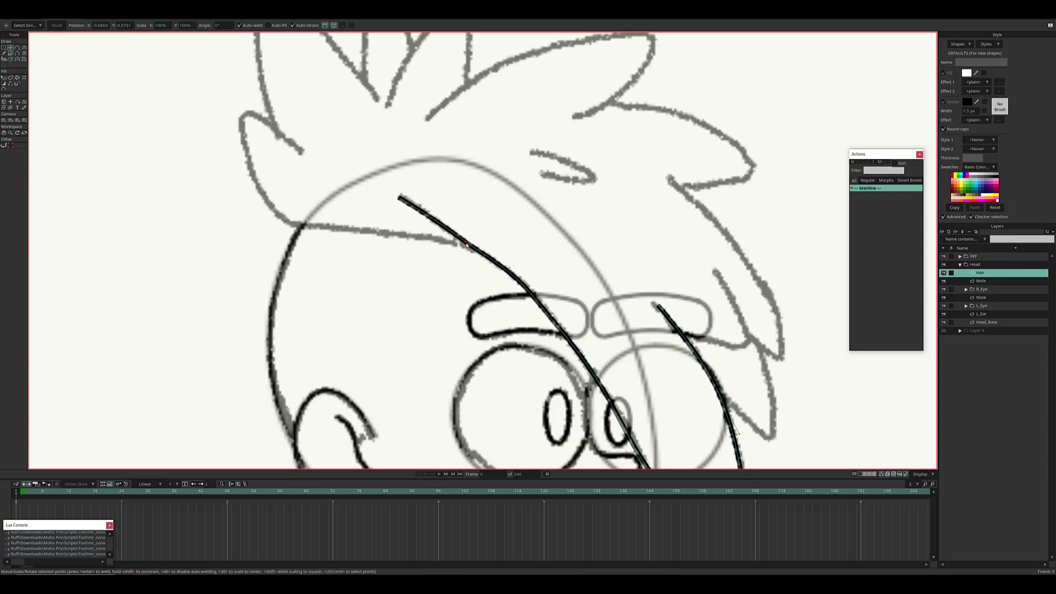
key("c")
scroll(658, 233, "down", 3)
scroll(219, 129, "up", 3)
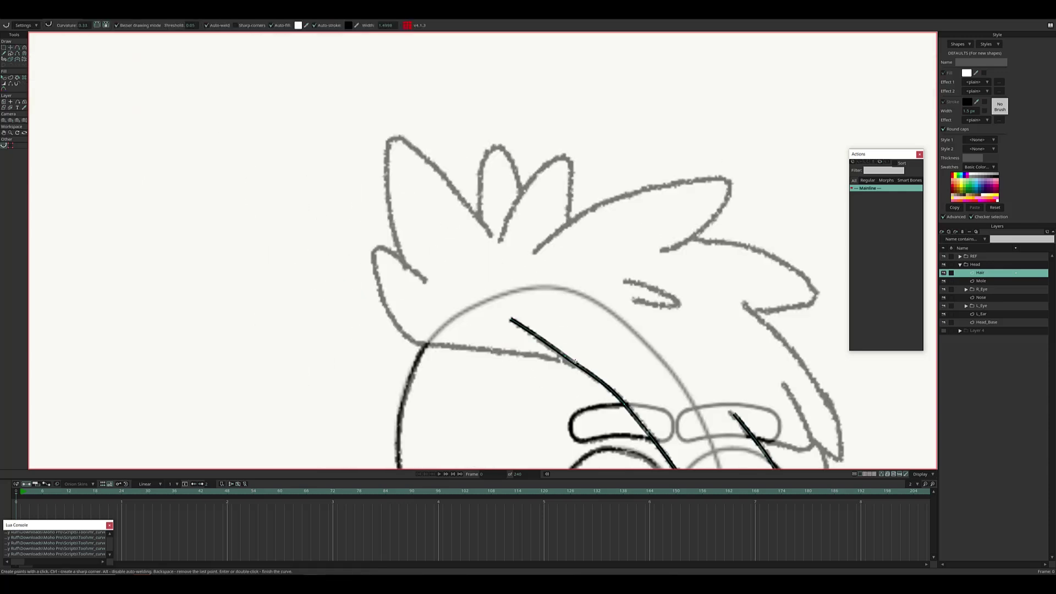
scroll(572, 363, "down", 3)
scroll(539, 279, "up", 3)
left_click(538, 280)
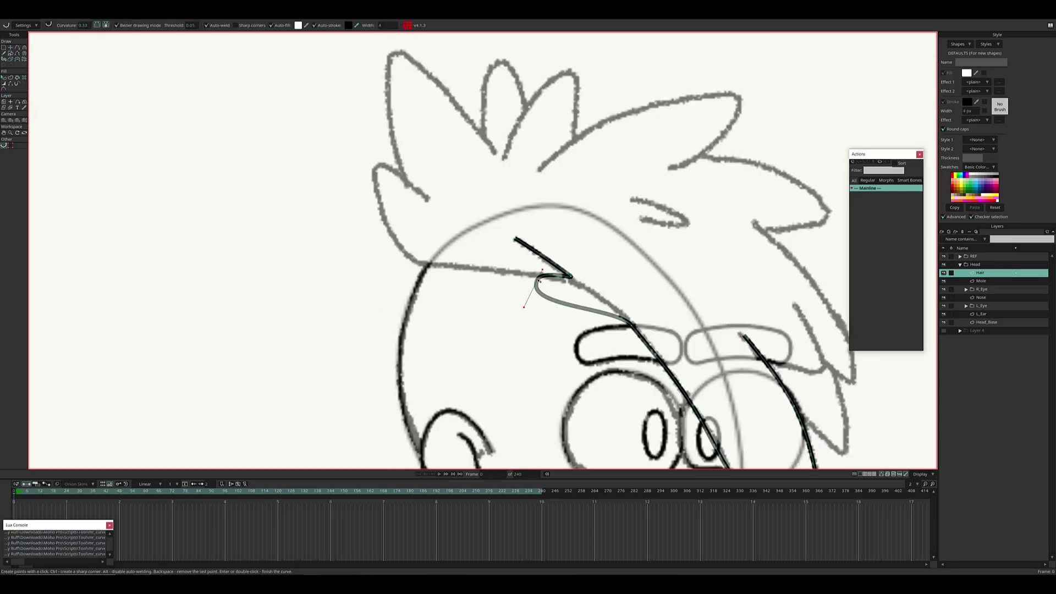
Step: Trace the lowest back hair tuft and the hairline running to the front strand, and give them a stroke
key("a")
scroll(549, 165, "right", 3)
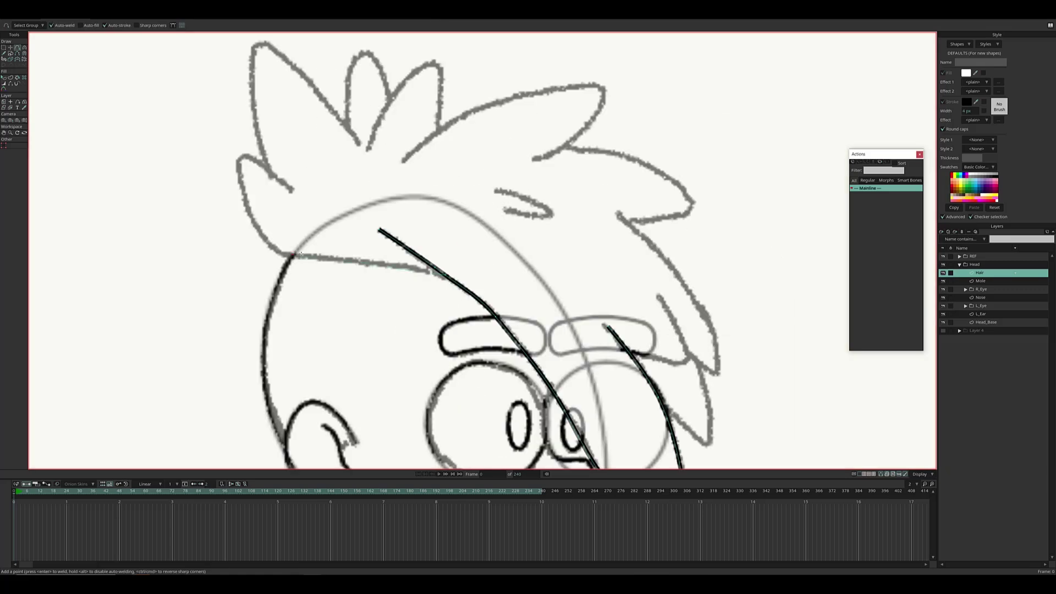
left_click(334, 259)
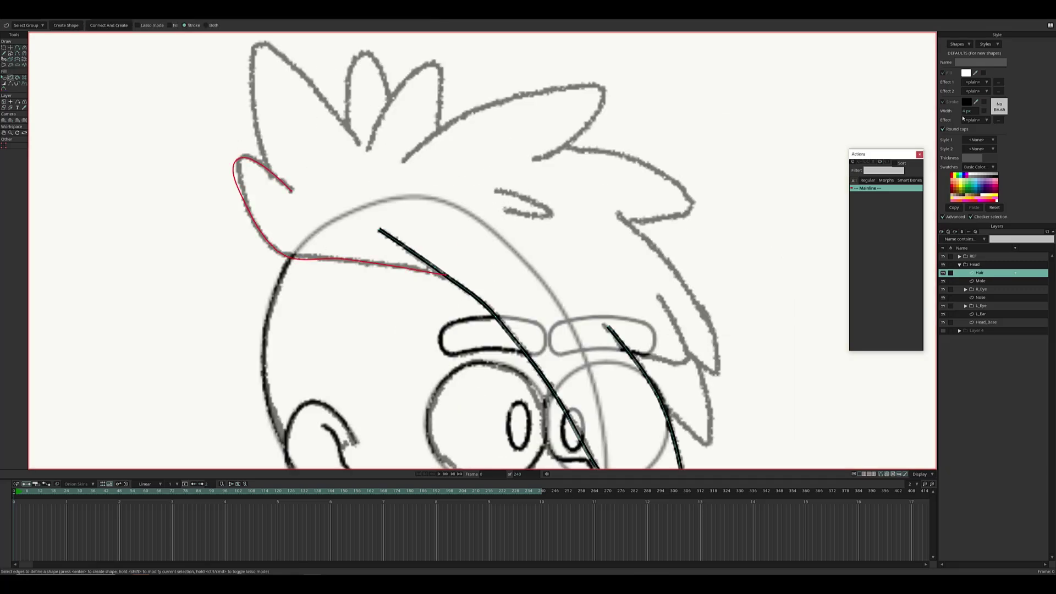
key("Return")
scroll(333, 260, "up", 3)
key("t")
scroll(384, 239, "down", 5)
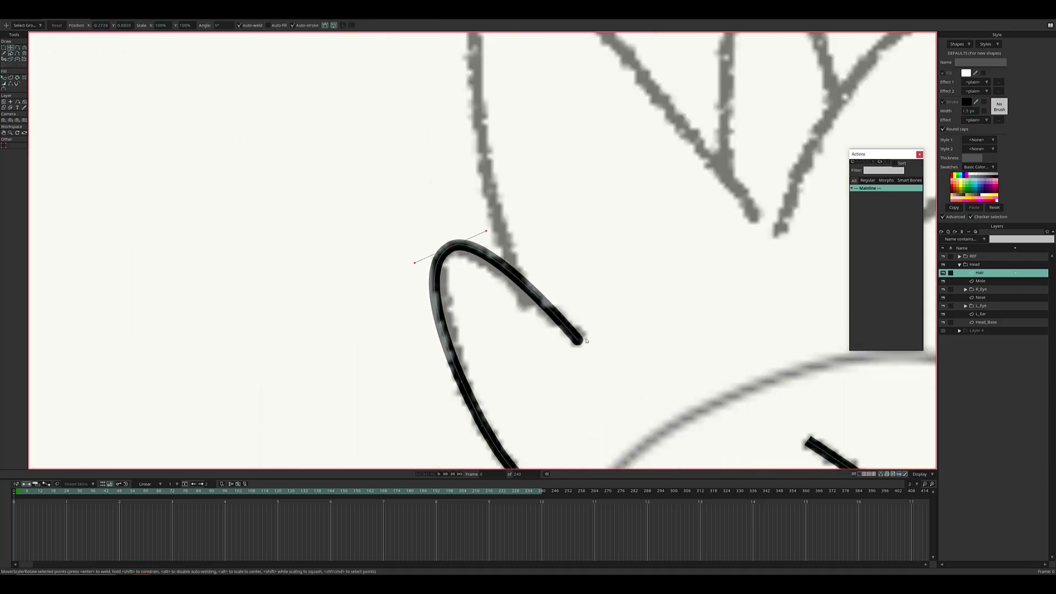
Step: Trace the three upright hair spikes on top of the head and curve their tips to match the sketch
key("a")
scroll(286, 169, "up", 2)
left_click_drag(383, 300, 376, 220)
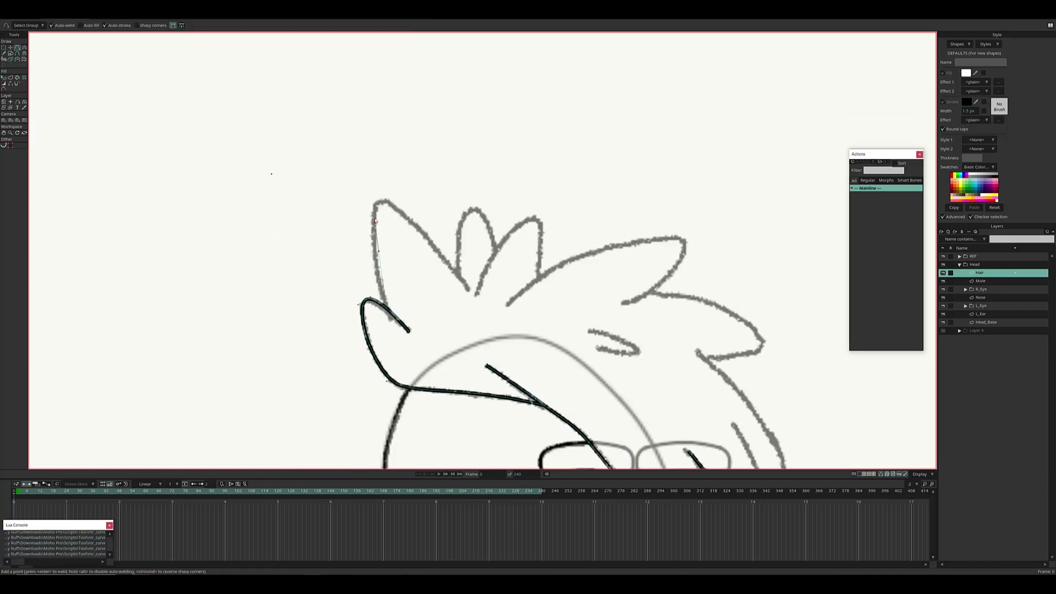
left_click_drag(411, 184, 394, 194)
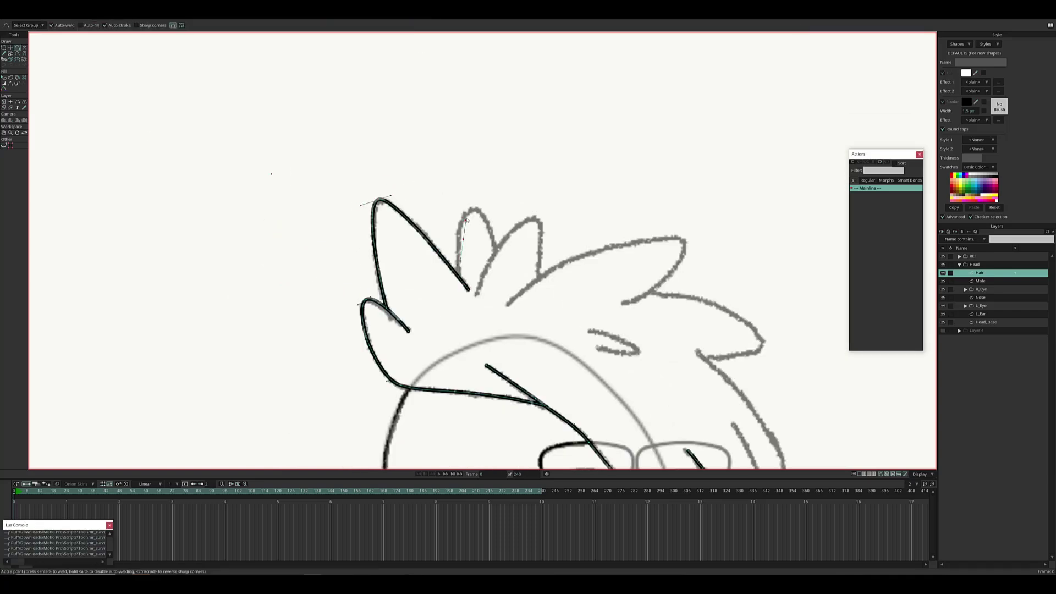
scroll(539, 278, "up", 5)
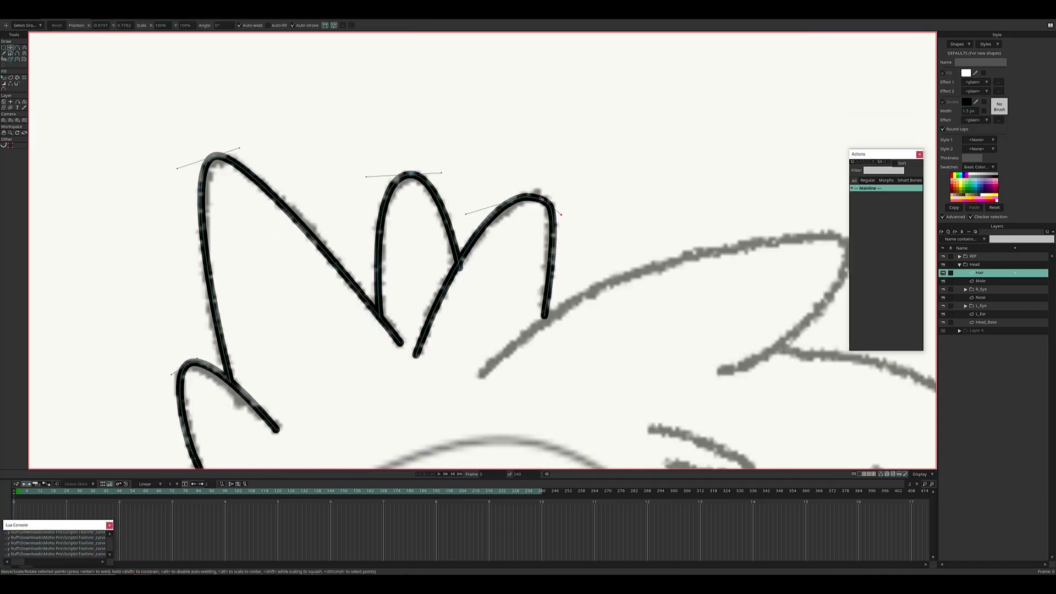
Step: Trace the long swept spike in front of the upright ones and fit its curve to the sketch
scroll(539, 278, "down", 5)
left_click_drag(399, 202, 573, 162)
scroll(511, 187, "up", 2)
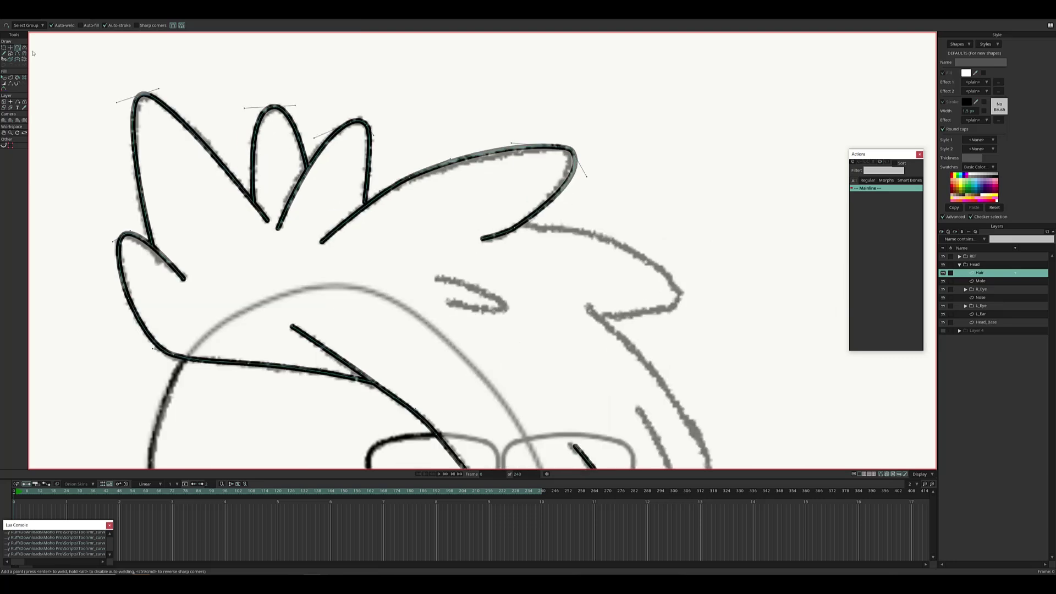
key("t")
left_click_drag(299, 247, 295, 254)
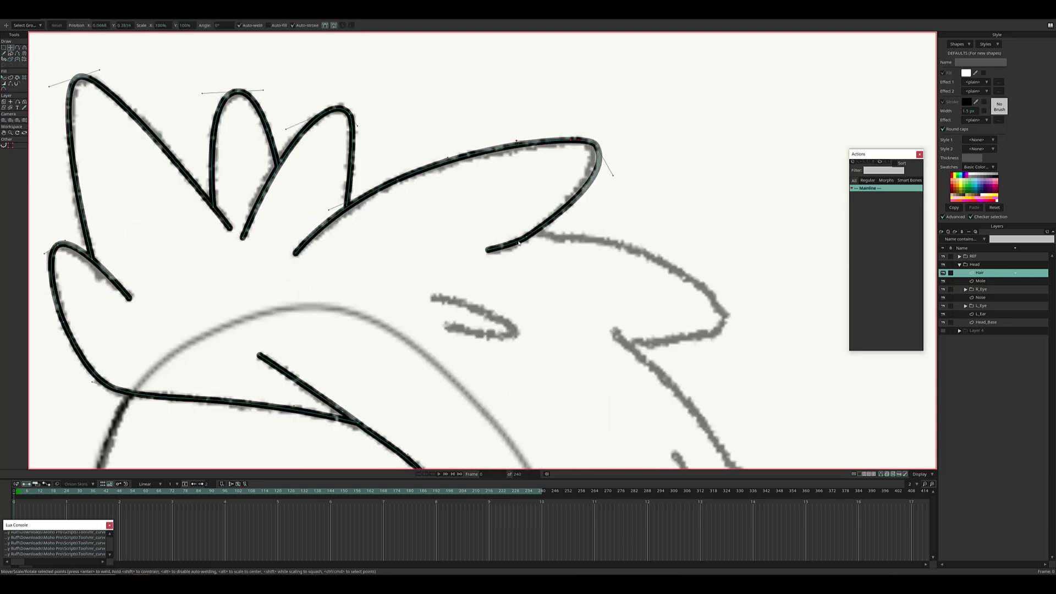
scroll(490, 253, "up", 3)
scroll(490, 252, "down", 8)
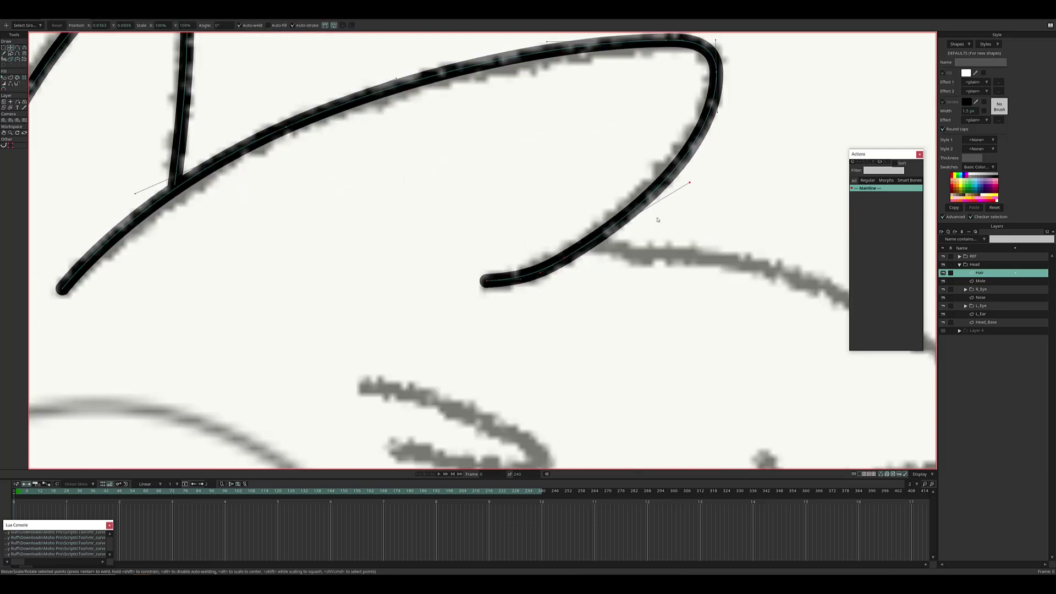
scroll(404, 225, "up", 4)
Step: Trace the next hair spike below the long swept one and round its tip to match the sketch
key("a")
left_click_drag(386, 218, 404, 225)
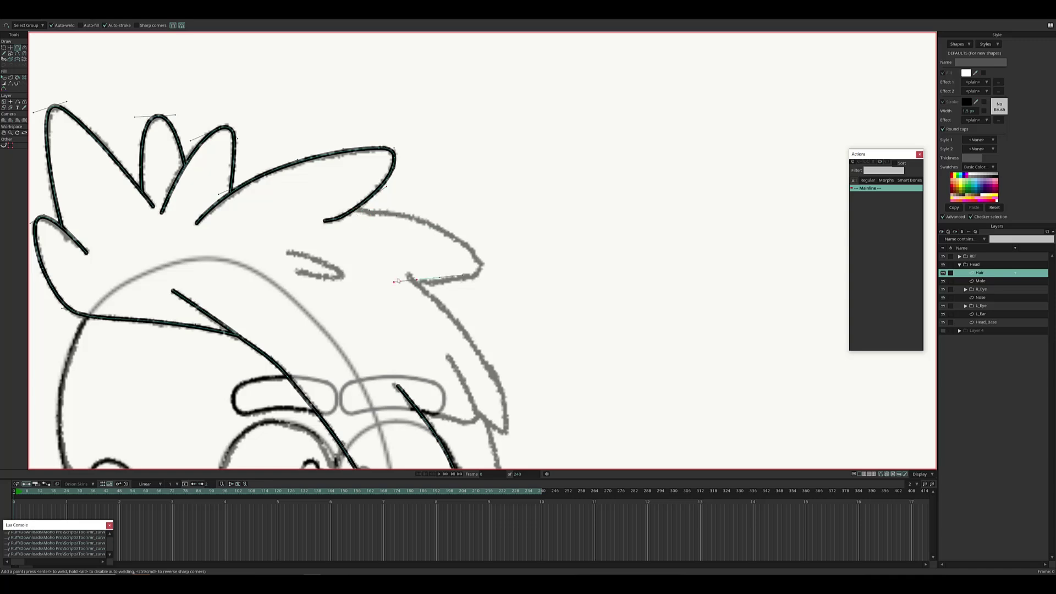
scroll(428, 224, "up", 5)
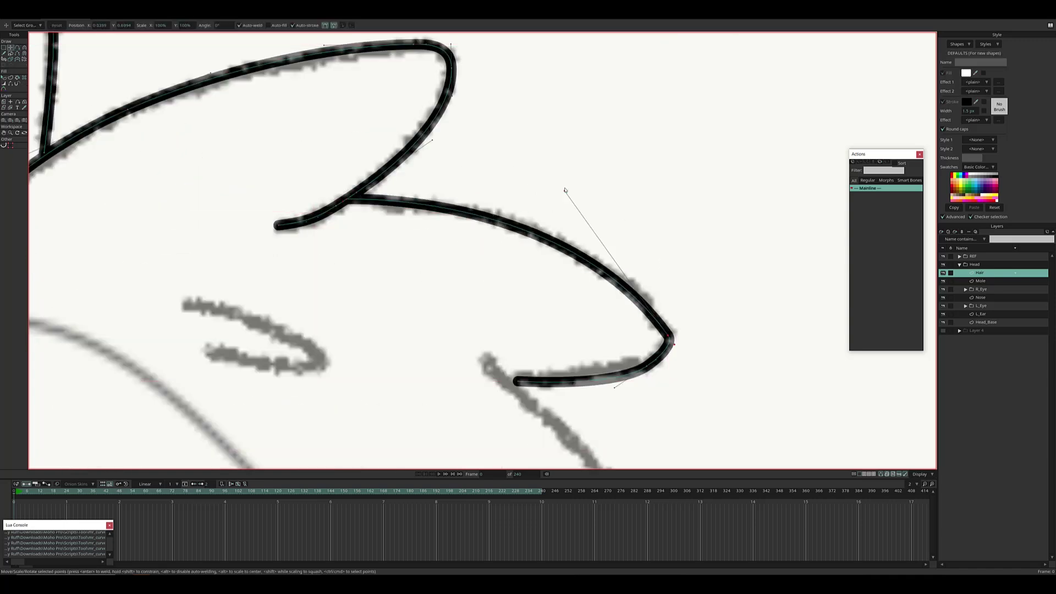
left_click_drag(447, 225, 461, 232)
scroll(566, 414, "down", 8)
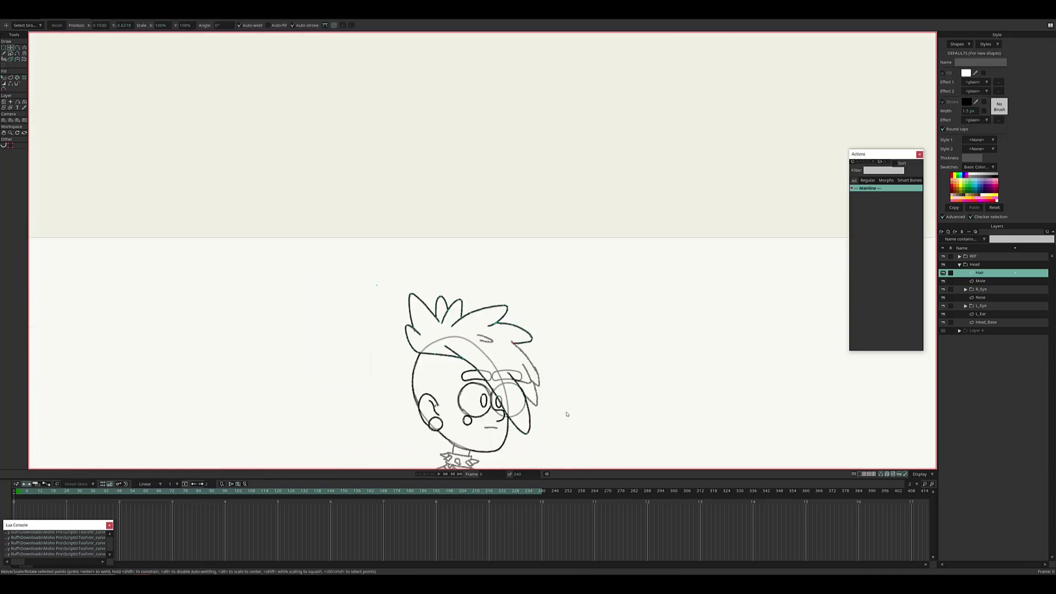
Step: Trace the long side strand descending below the last spike and align its points with the sketch
scroll(520, 304, "up", 6)
key("t")
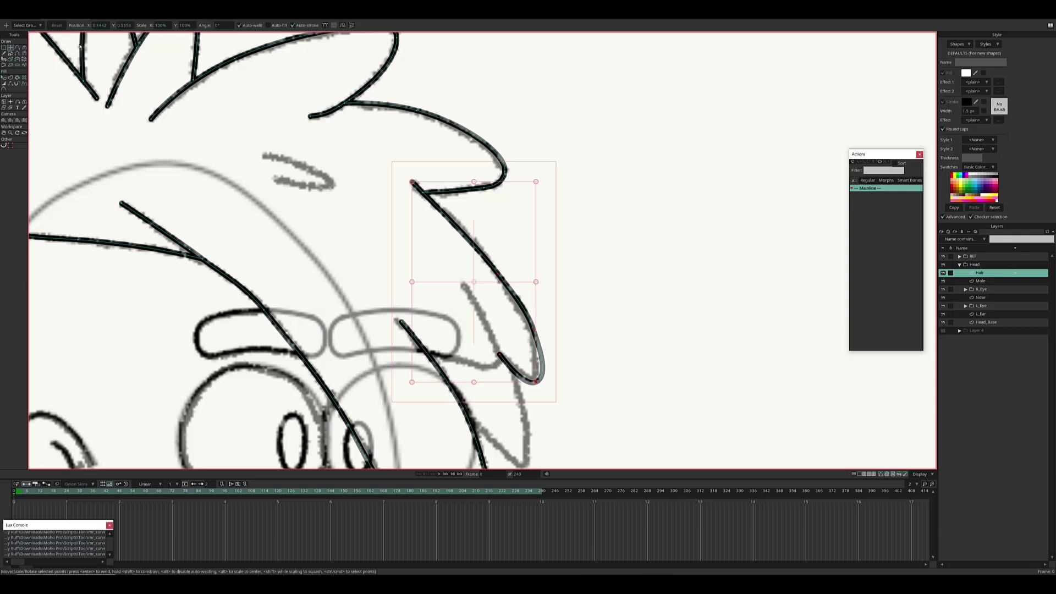
scroll(548, 369, "up", 3)
scroll(548, 369, "up", 2)
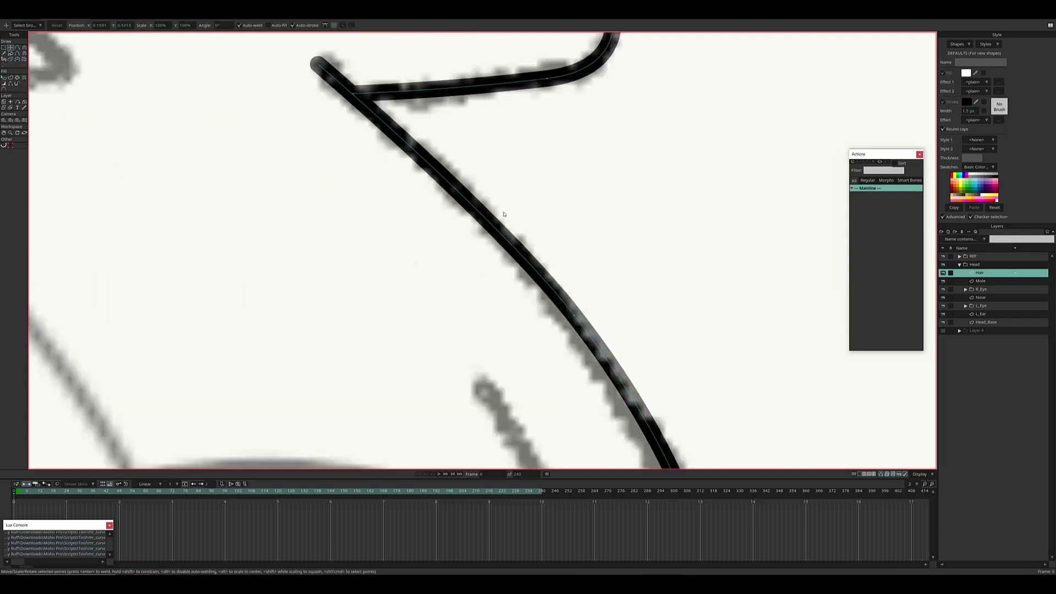
scroll(528, 330, "down", 4)
Step: Trace the two remaining short strands between the side strand and the front strand, fitting their curves to the sketch
key("a")
scroll(515, 283, "up", 3)
left_click_drag(550, 346, 554, 282)
scroll(533, 345, "down", 1)
scroll(533, 345, "down", 2)
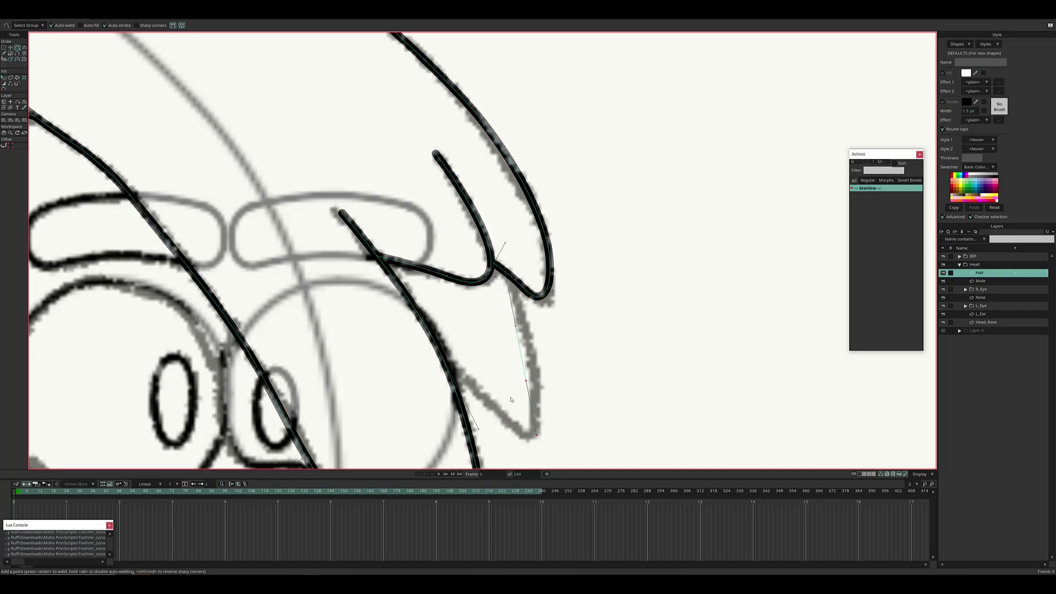
key("t")
scroll(520, 295, "up", 2)
scroll(385, 275, "down", 1)
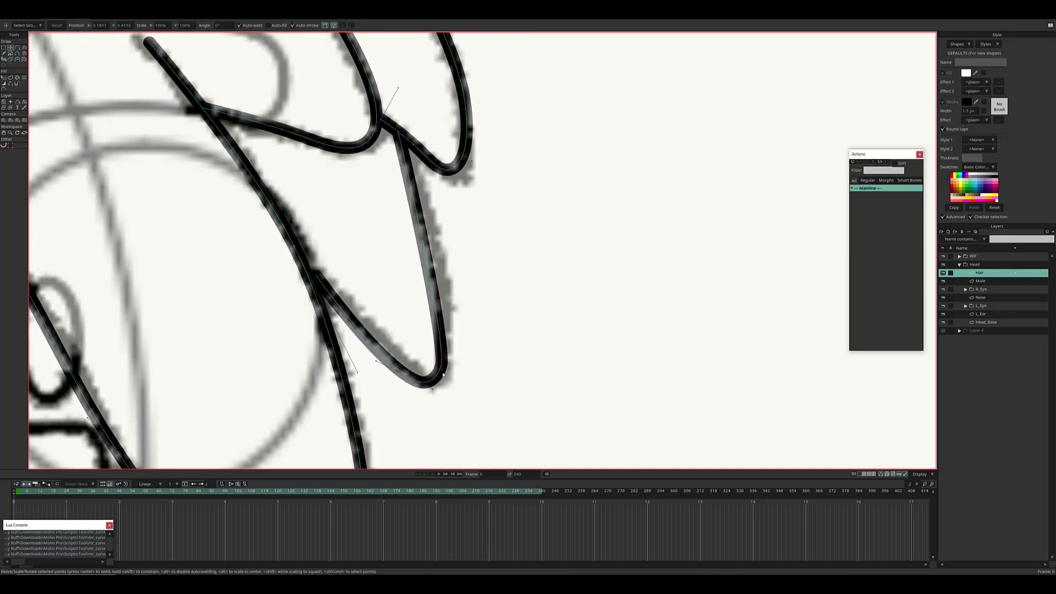
scroll(323, 276, "down", 5)
Step: Select all hair edges for a stroke shape, then trace the small hooked detail mark inside the hair
left_click(24, 77)
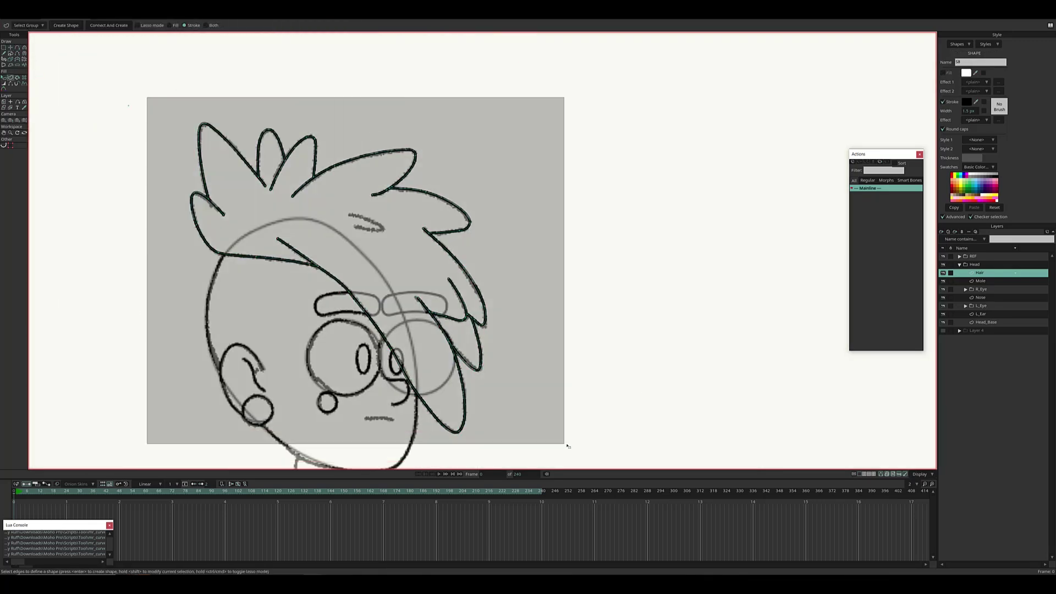
key("a")
scroll(361, 233, "up", 5)
key("t")
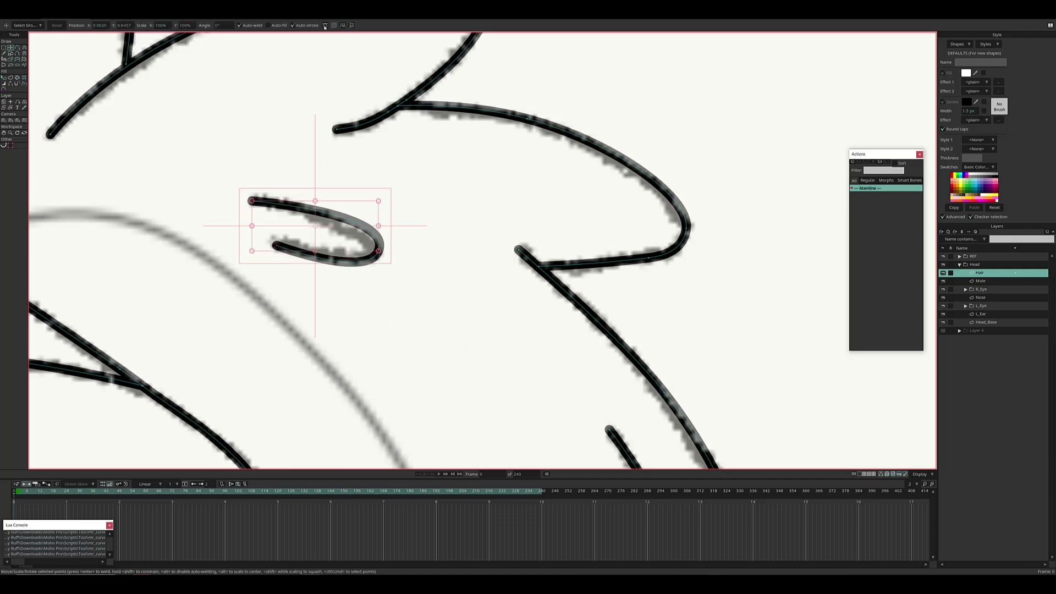
Step: Delete the large hair outline's shape, restore a stroke on the hair edges, and hide the REF group to check the line art
scroll(363, 231, "down", 5)
key("d")
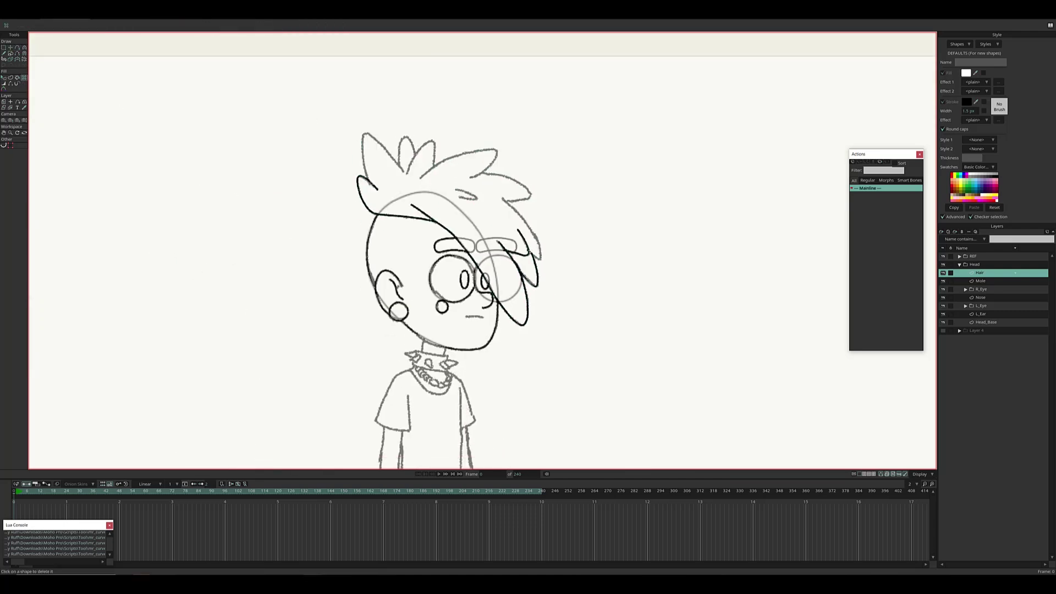
key("u")
key("i")
scroll(472, 248, "down", 5)
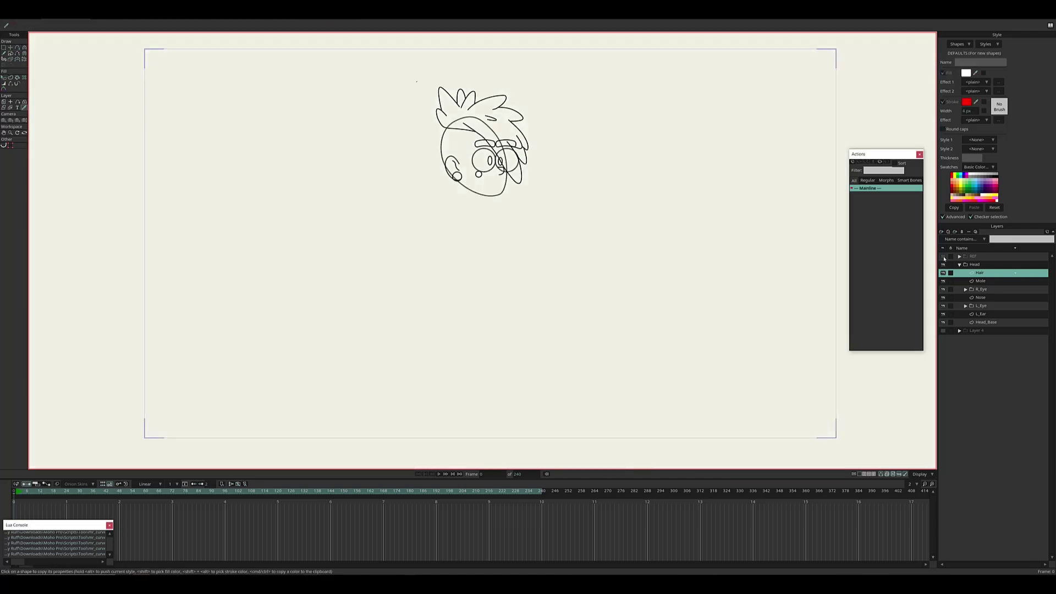
Step: Trace the short mouth line on a new layer named Mouth inside the Head group
scroll(473, 248, "up", 6)
scroll(533, 275, "up", 6)
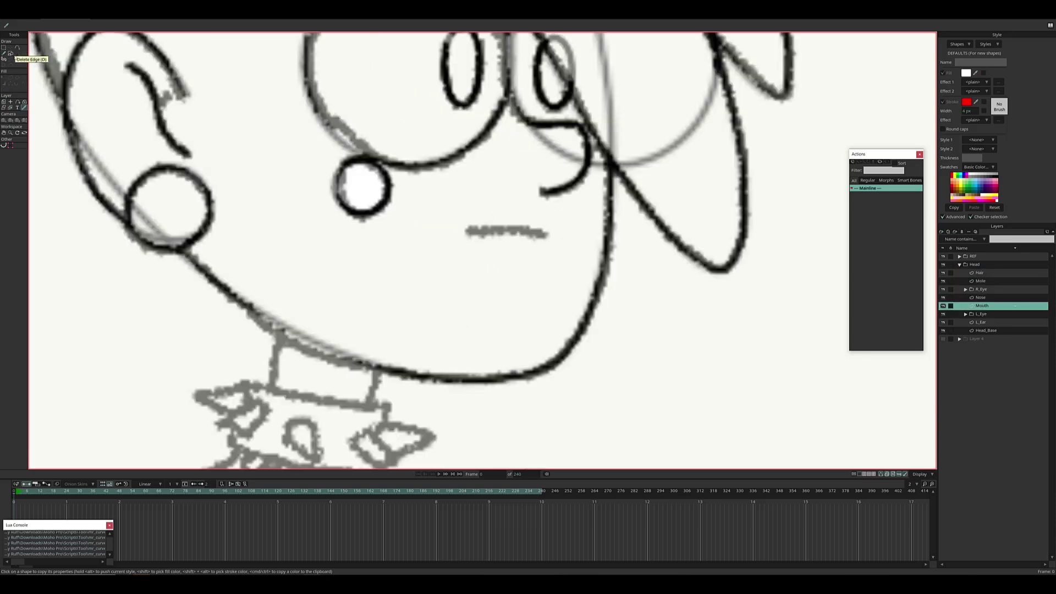
key("q")
left_click(527, 264)
scroll(531, 264, "down", 5)
scroll(501, 308, "down", 2)
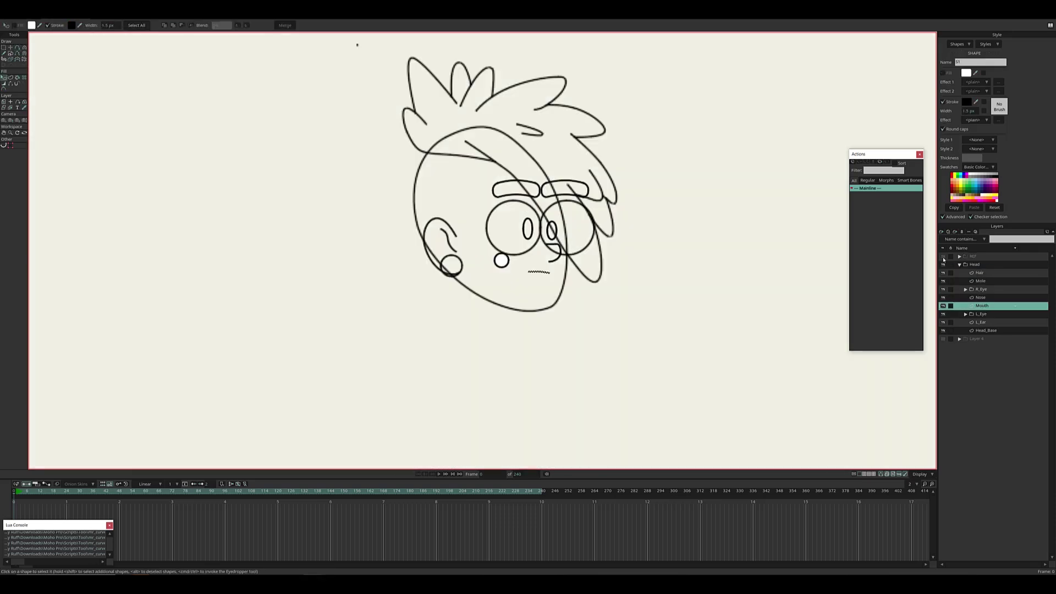
Step: Adjust the chin and jaw curve on the Head_Base layer to match the sketch
key("t")
scroll(501, 308, "up", 4)
left_click(502, 322)
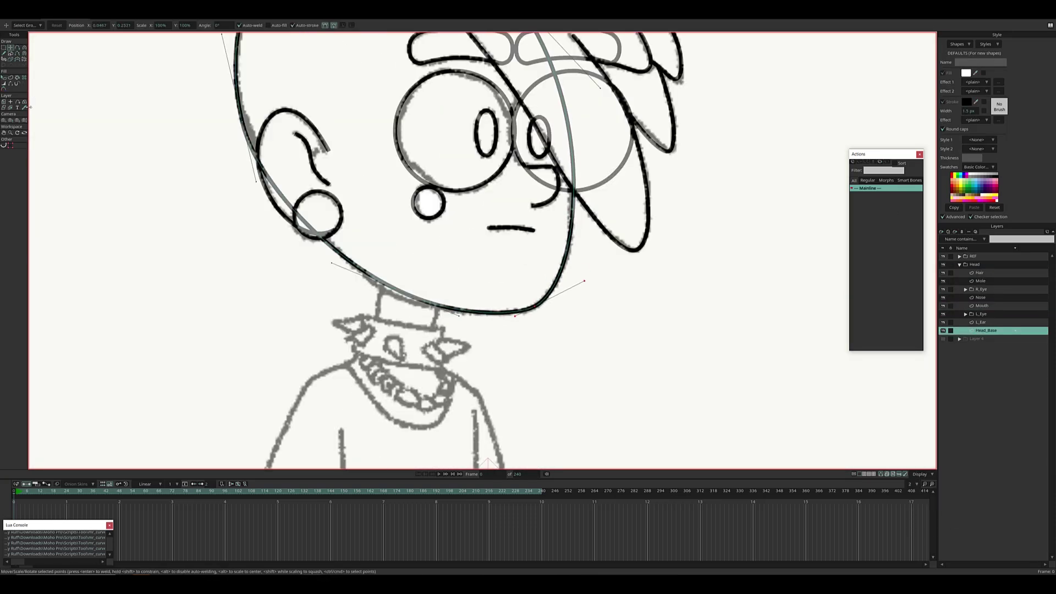
scroll(484, 247, "down", 3)
Step: Add a layer named Neck and draw a four-sided neck shape slanted to match the sketch
key("i")
scroll(484, 247, "up", 3)
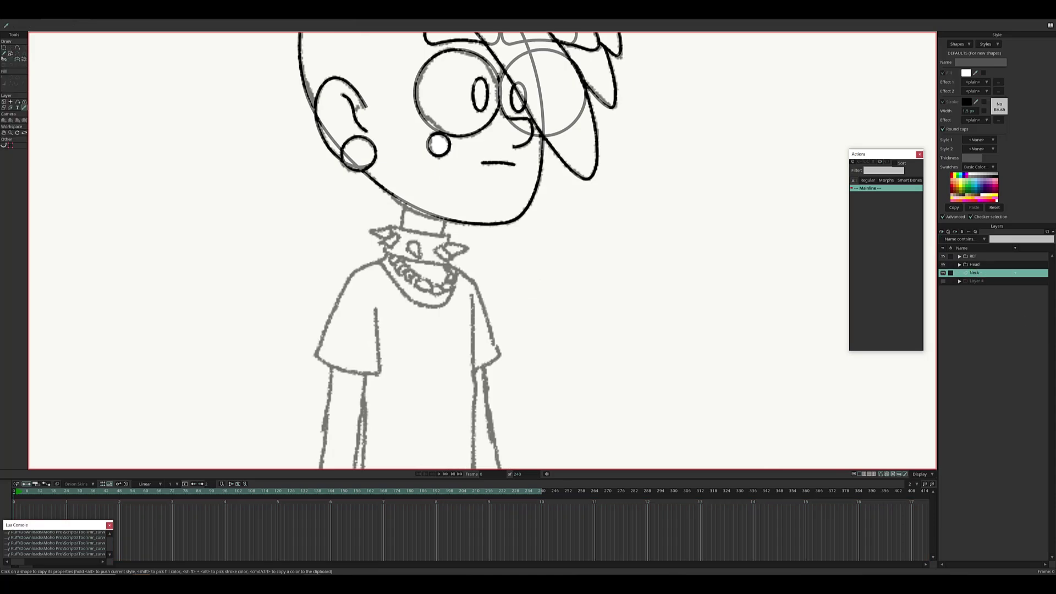
scroll(476, 243, "up", 4)
key("t")
left_click_drag(523, 358, 478, 248)
scroll(476, 243, "down", 3)
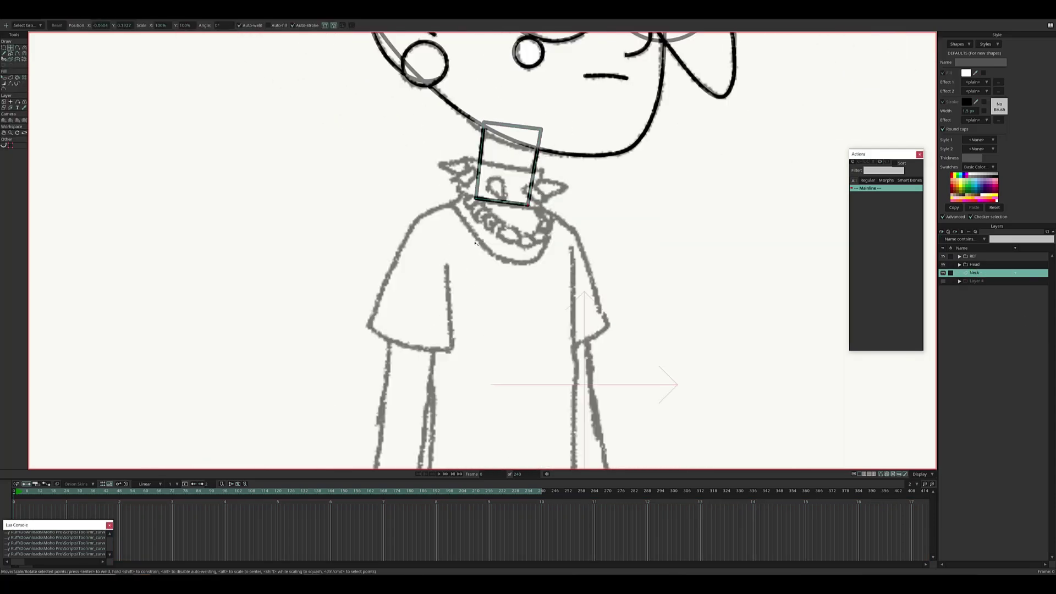
Step: Draw a triangular spike on a new Choker layer, curve its base, and duplicate it for the neighbouring spike
scroll(476, 243, "up", 1)
key("a")
scroll(475, 243, "up", 4)
left_click_drag(302, 201, 340, 187)
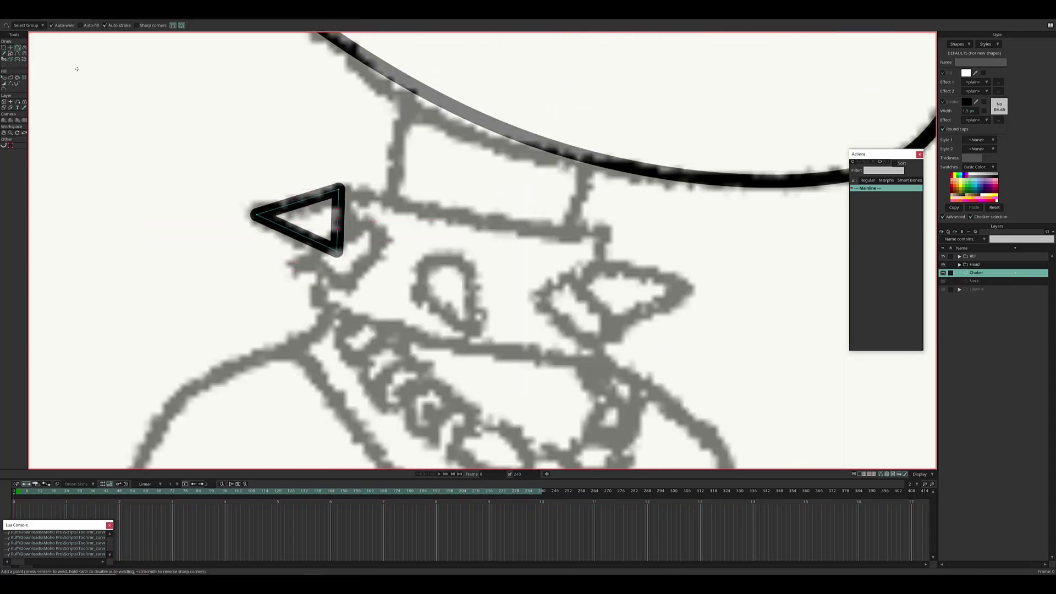
key("t")
scroll(77, 68, "down", 3)
key("ctrl+c")
key("ctrl+v")
scroll(373, 178, "up", 3)
scroll(373, 177, "down", 2)
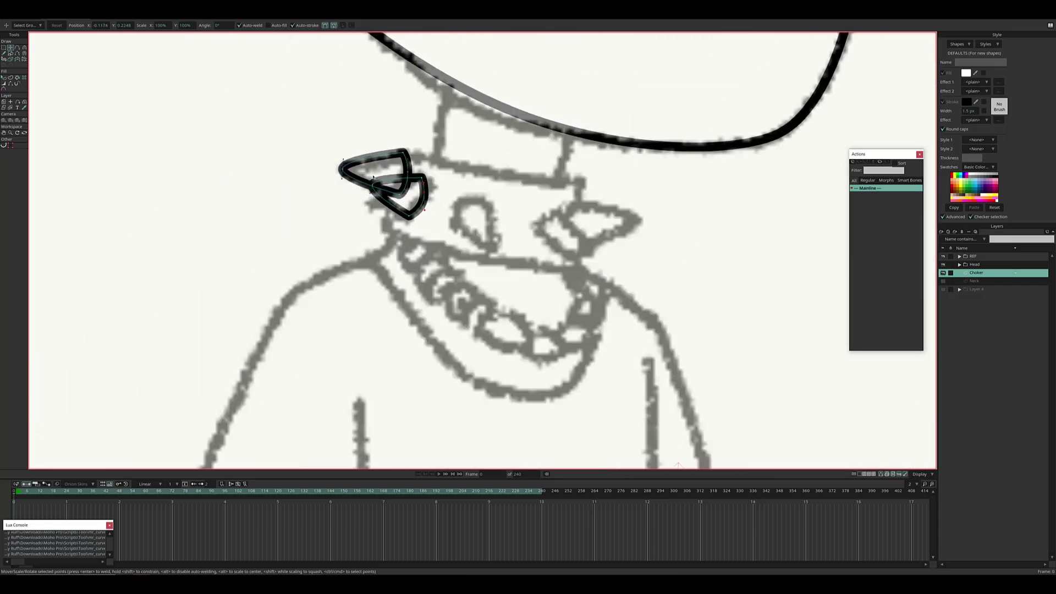
Step: Paste more copies of the spike and place them over the remaining spikes around the choker
scroll(372, 177, "down", 2)
key("ctrl+v")
scroll(373, 177, "down", 1)
mouse_move(385, 187)
left_mouse_down()
mouse_move(424, 228)
mouse_move(484, 231)
left_mouse_up()
key("ctrl+v")
scroll(448, 231, "up", 1)
Step: Draw a rectangle for the choker band and fit it around the neck behind the spikes
key("e")
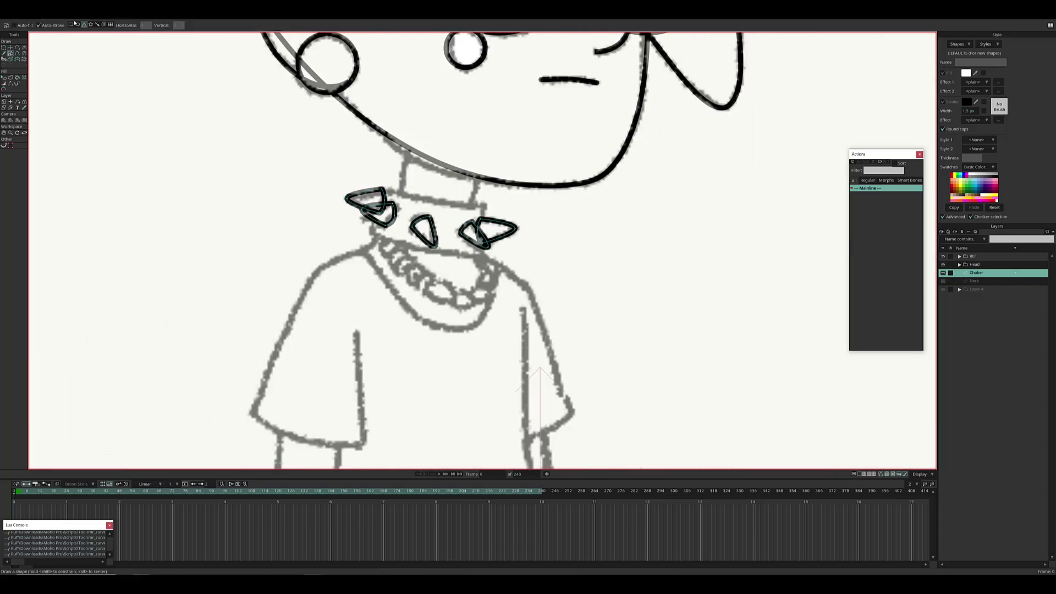
scroll(385, 220, "up", 2)
left_click_drag(248, 106, 484, 236)
key("i")
scroll(385, 220, "down", 3)
scroll(550, 220, "up", 2)
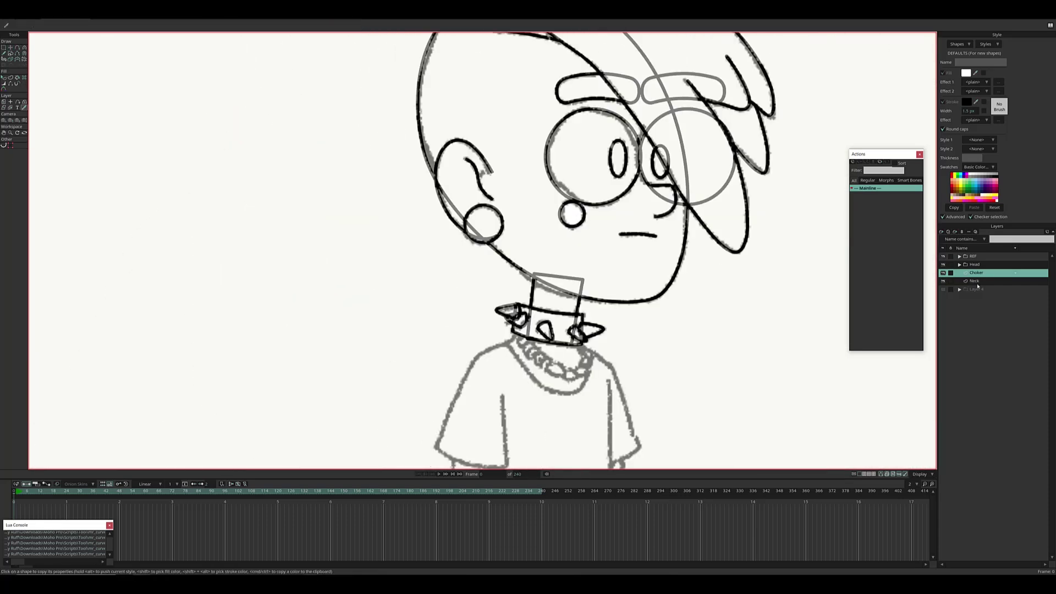
Step: Create a Body group with a new vector layer and draw a rectangle over the shirt's torso
left_click(977, 286)
scroll(535, 247, "down", 2)
scroll(535, 172, "up", 2)
key("e")
left_click_drag(492, 118, 592, 367)
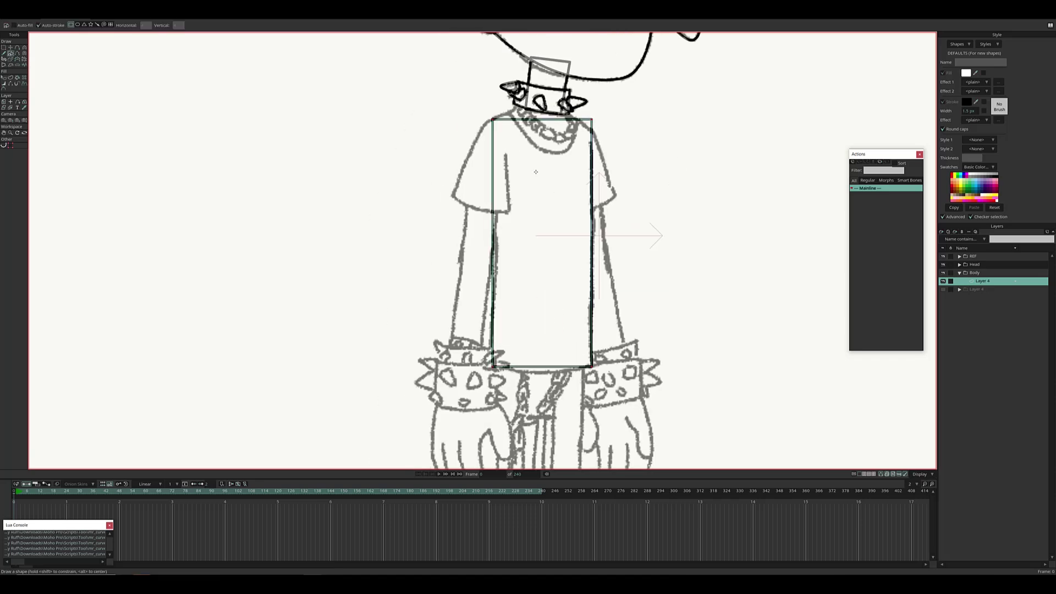
Step: Reshape the top of the torso rectangle into sloping shoulders that meet at the neck
scroll(536, 172, "up", 1)
key("g")
scroll(523, 193, "down", 3)
scroll(508, 220, "up", 2)
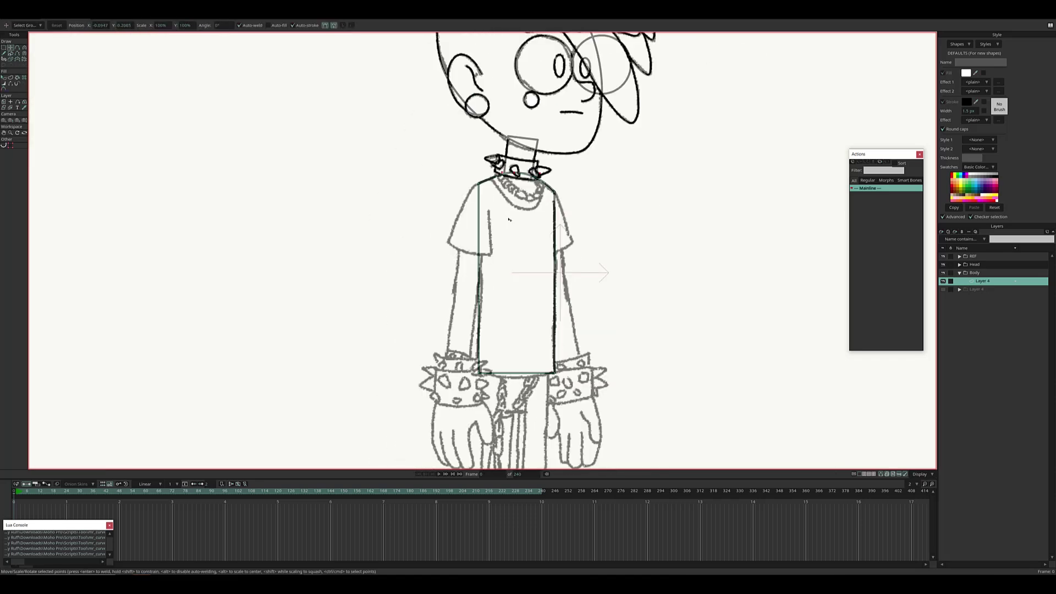
key("a")
scroll(514, 289, "up", 1)
scroll(591, 187, "up", 2)
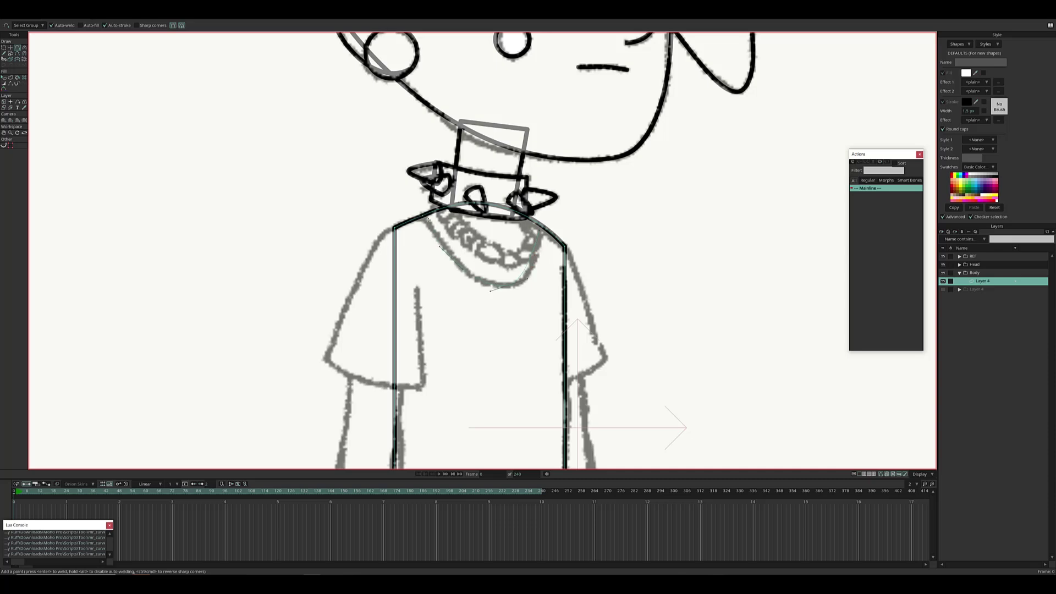
Step: Curve the shirt's neckline below the choker to match the sketch and hide the REF group to check the torso
scroll(429, 220, "up", 2)
key("t")
left_click_drag(572, 327, 619, 325)
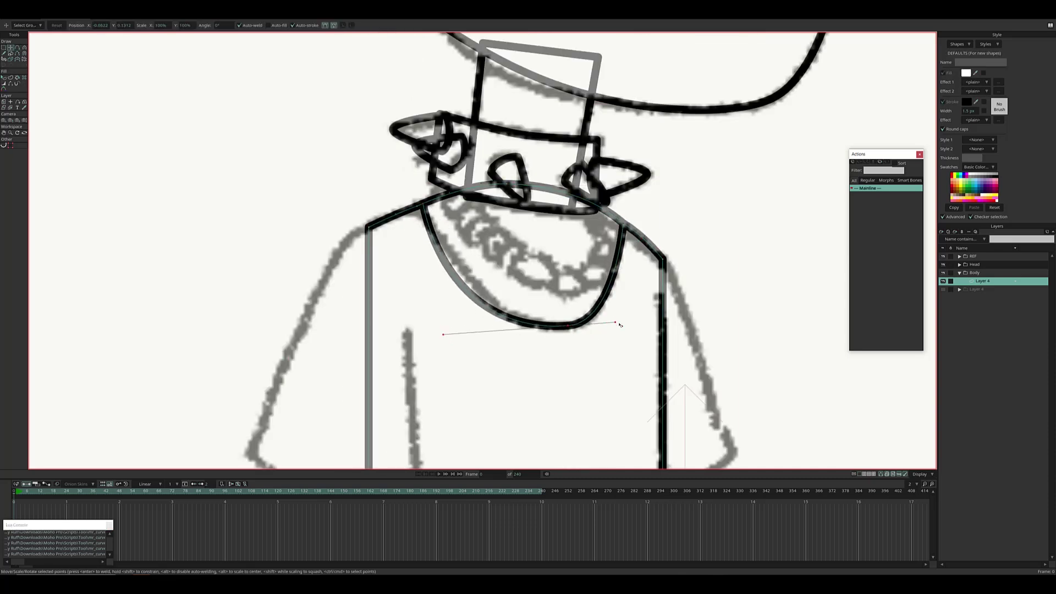
scroll(620, 325, "down", 5)
key("i")
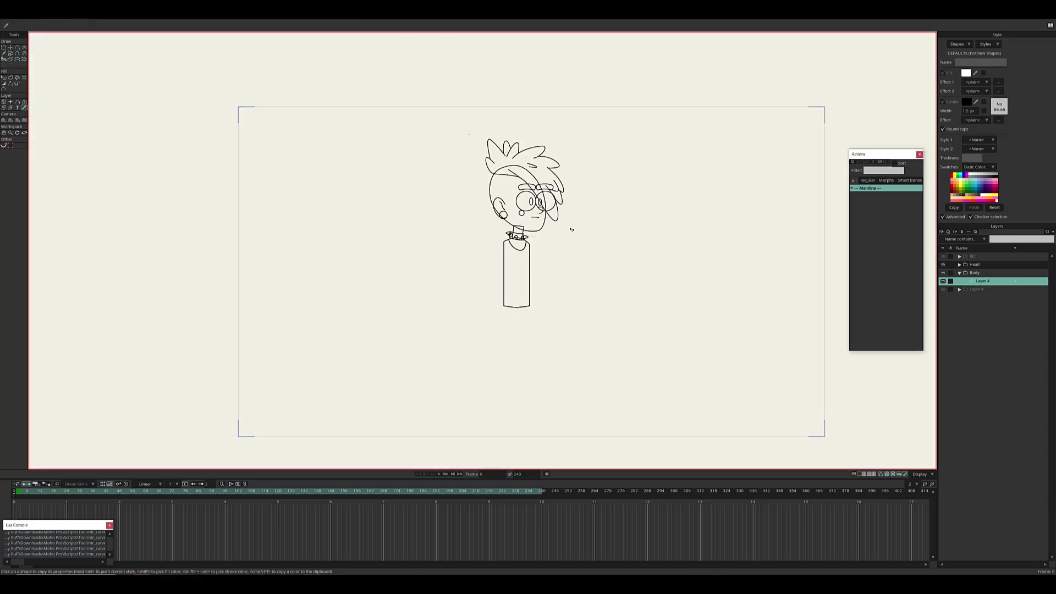
Step: Create a vector layer named L_UpperArm and draw a circle fitted to the shoulder joint at the top of the sleeve
scroll(572, 229, "up", 5)
left_click(959, 272)
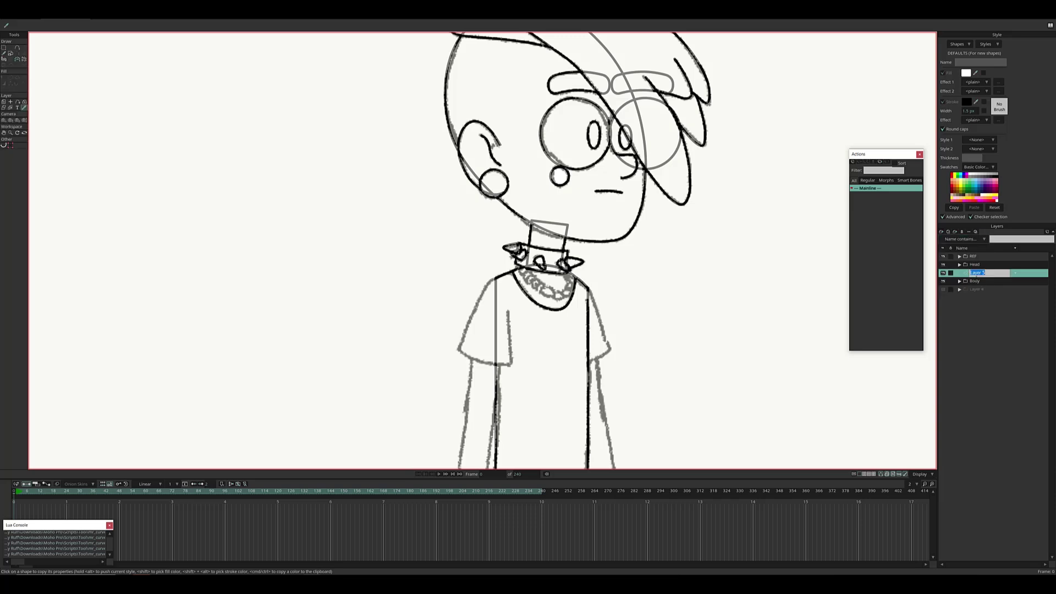
scroll(486, 239, "up", 3)
key("r")
mouse_move(453, 185)
left_mouse_down()
mouse_move(486, 238)
mouse_move(506, 234)
left_mouse_up()
key("t")
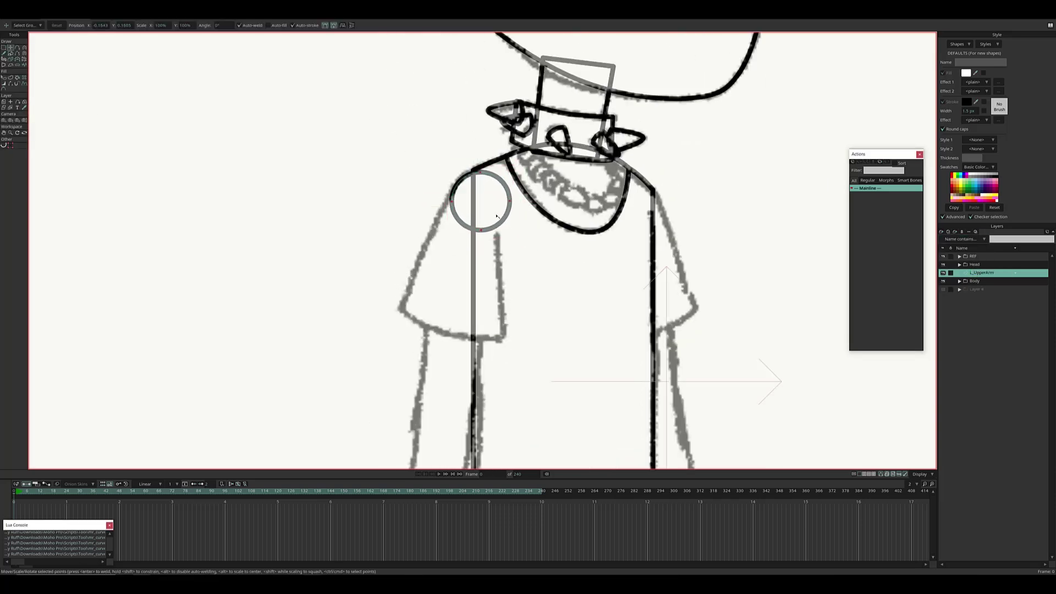
scroll(497, 216, "down", 3)
scroll(522, 259, "up", 4)
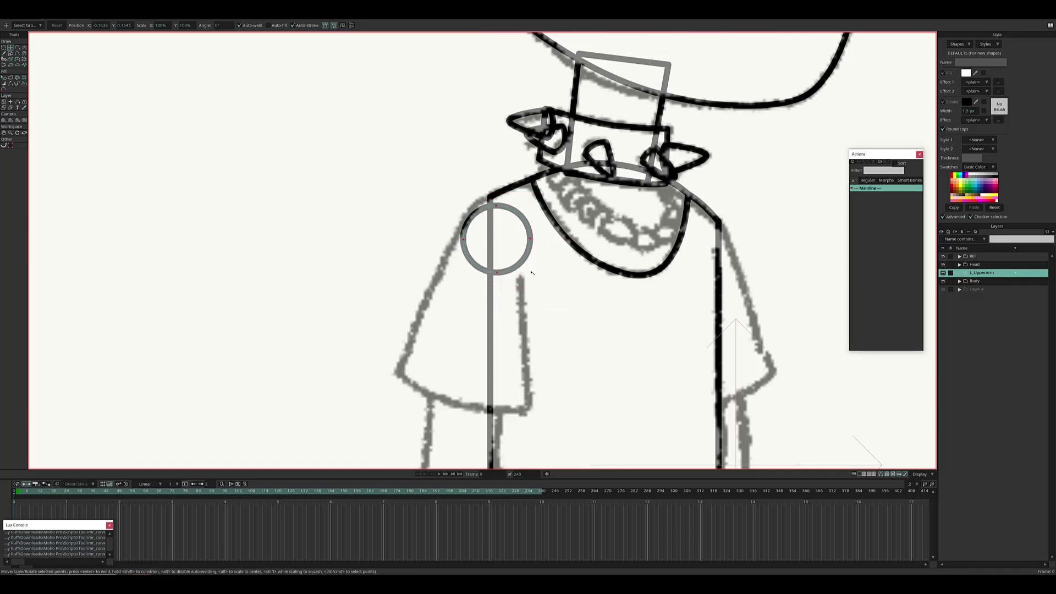
key("ctrl+a")
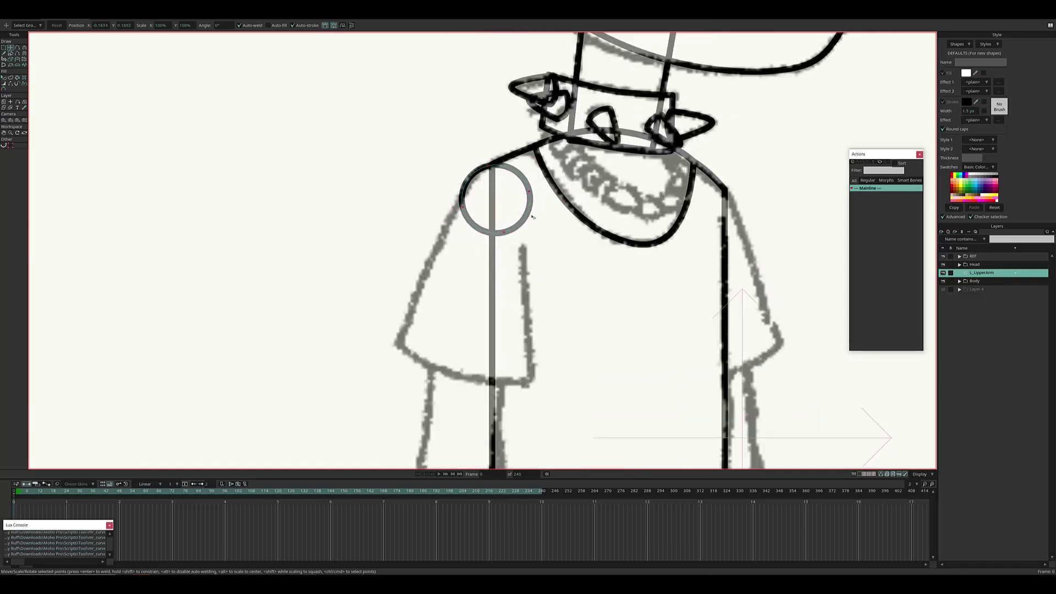
Step: Draw a rectangle over the sleeve, fit it to the sketch with a curved hem, and align its top corners with the shoulder circle
mouse_move(361, 212)
left_mouse_down()
mouse_move(453, 365)
mouse_move(528, 382)
left_mouse_up()
key("t")
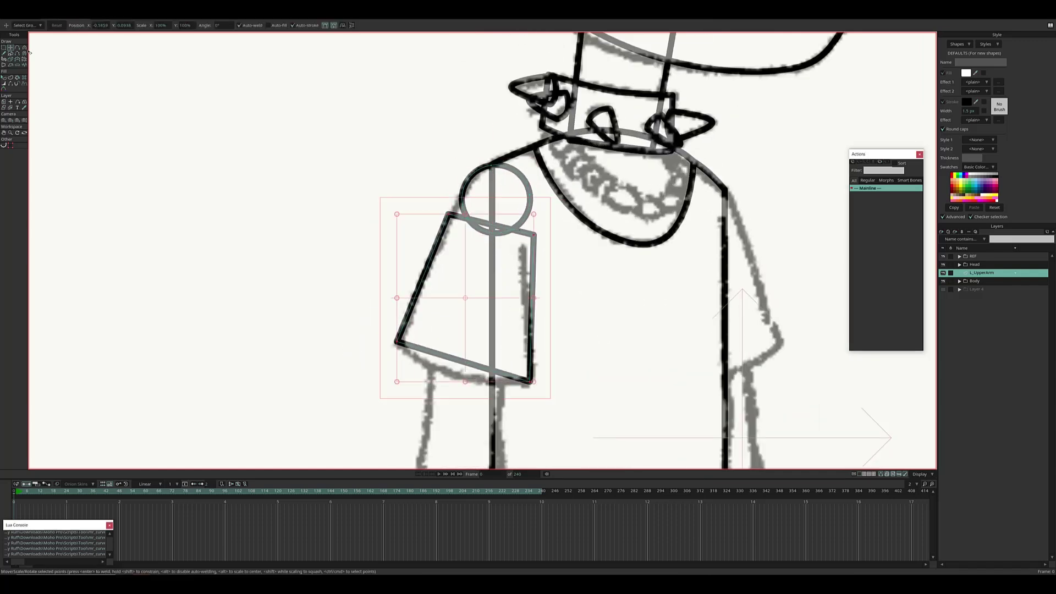
left_click(17, 48)
left_click(16, 55)
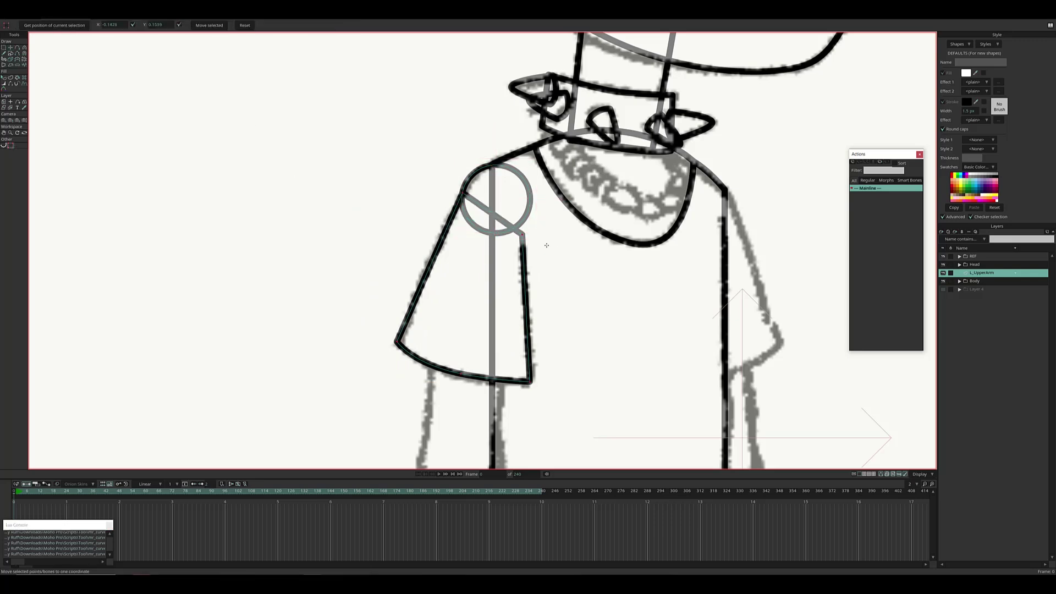
scroll(546, 245, "down", 1)
key("t")
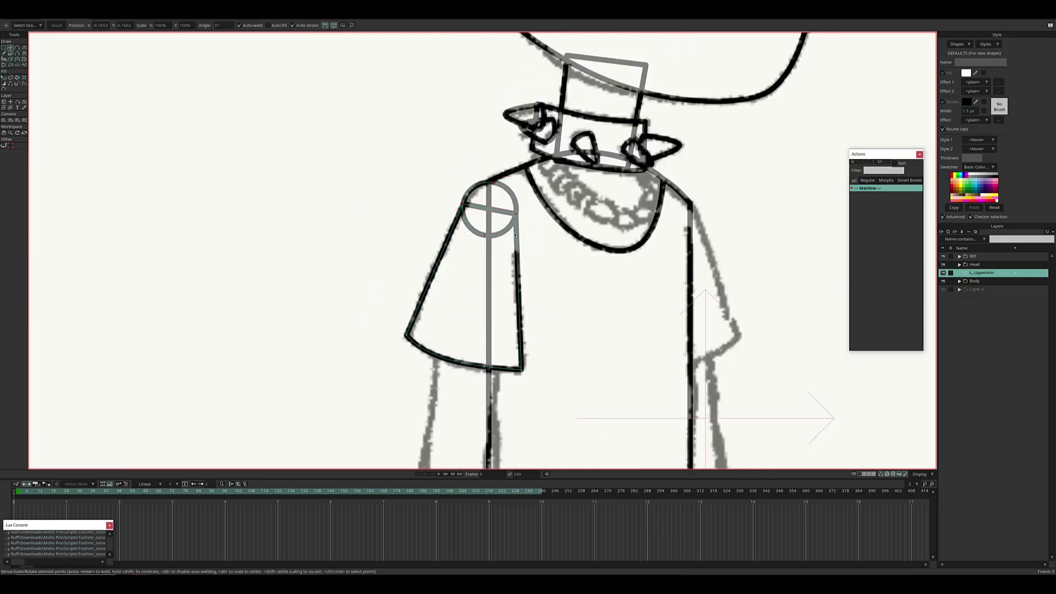
scroll(515, 235, "down", 3)
scroll(677, 278, "up", 2)
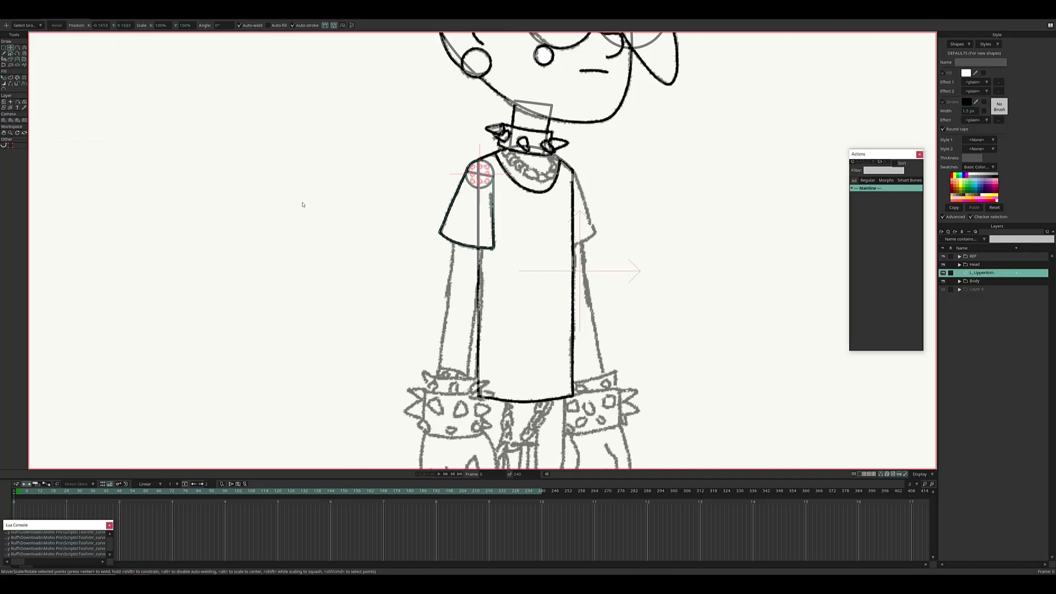
Step: Rename the sleeve layer L_UpperArm_Sleeve and create a copy below it named L_UpperArm
scroll(302, 203, "down", 3)
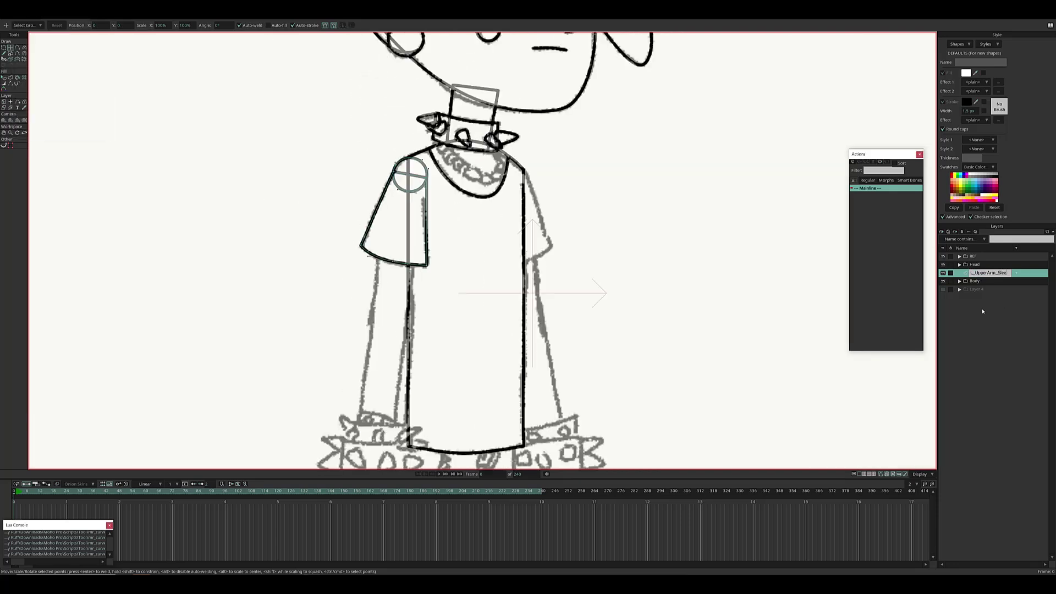
key("Return")
key("ctrl+g")
type("L_UpperArm")
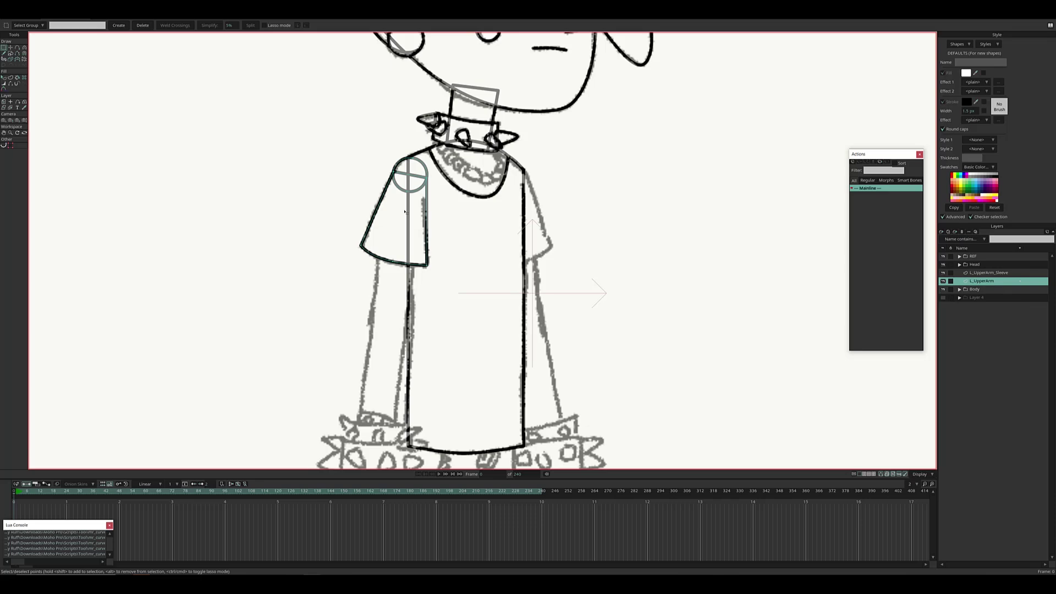
Step: Try to narrow the copied sleeve shape into an upper arm with a matching circle at the elbow
left_click(10, 52)
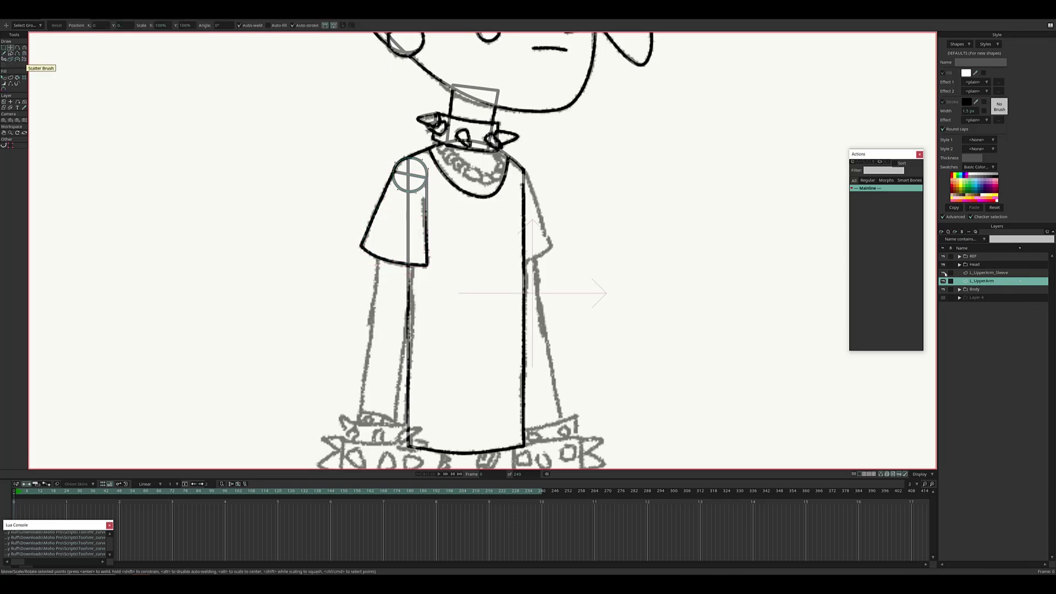
scroll(432, 229, "down", 1)
left_click_drag(482, 321, 468, 324)
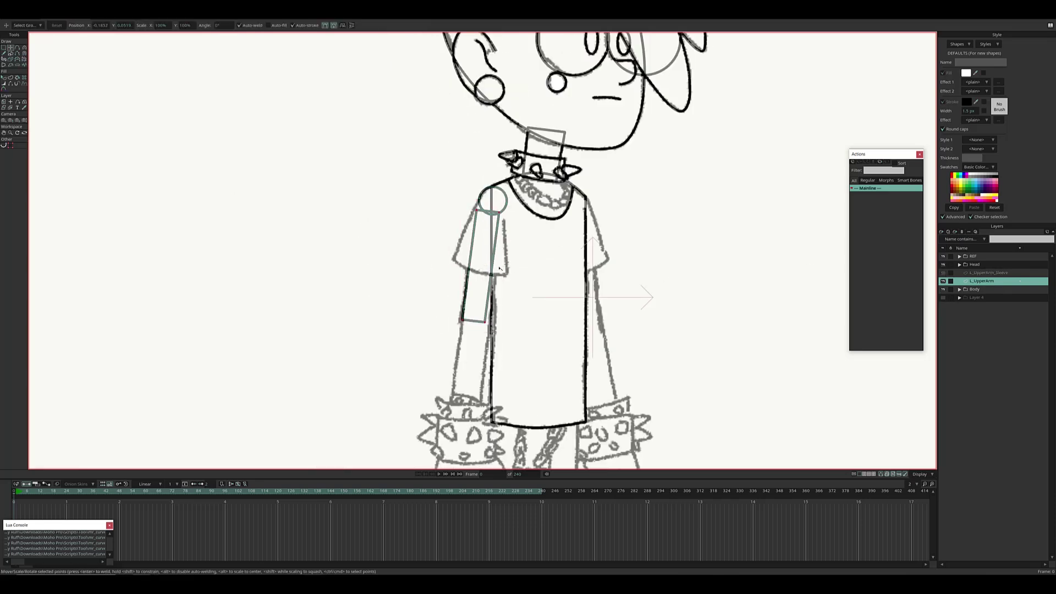
scroll(484, 275, "up", 3)
scroll(511, 165, "down", 3)
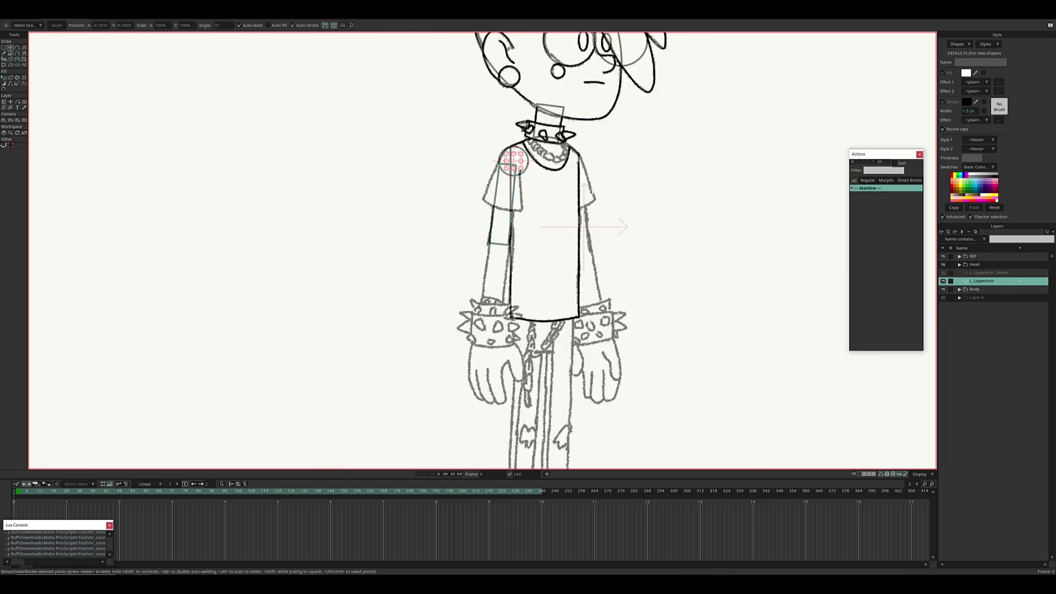
scroll(511, 143, "up", 4)
key("m")
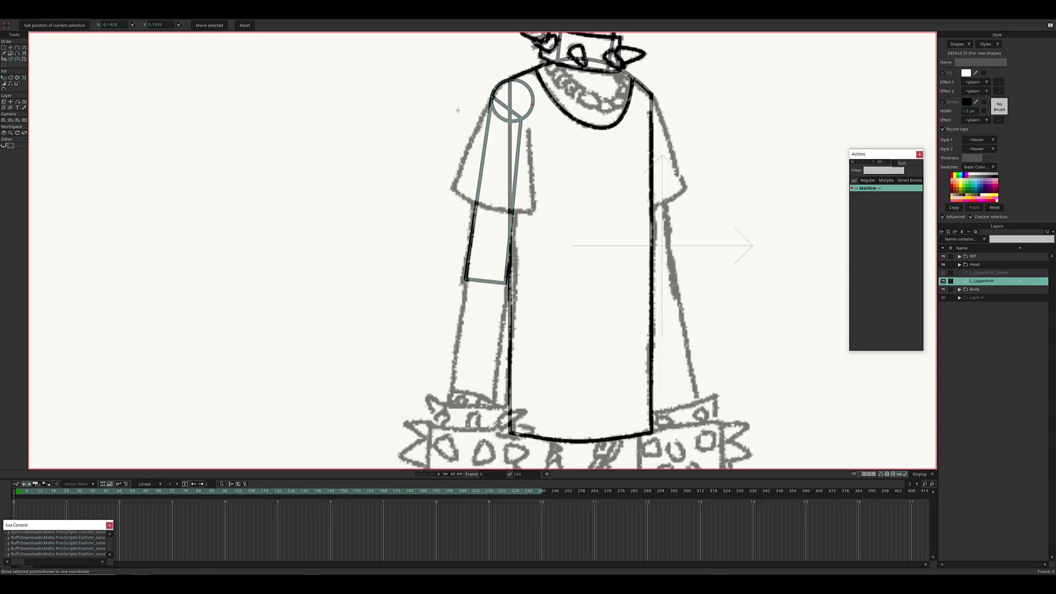
key("t")
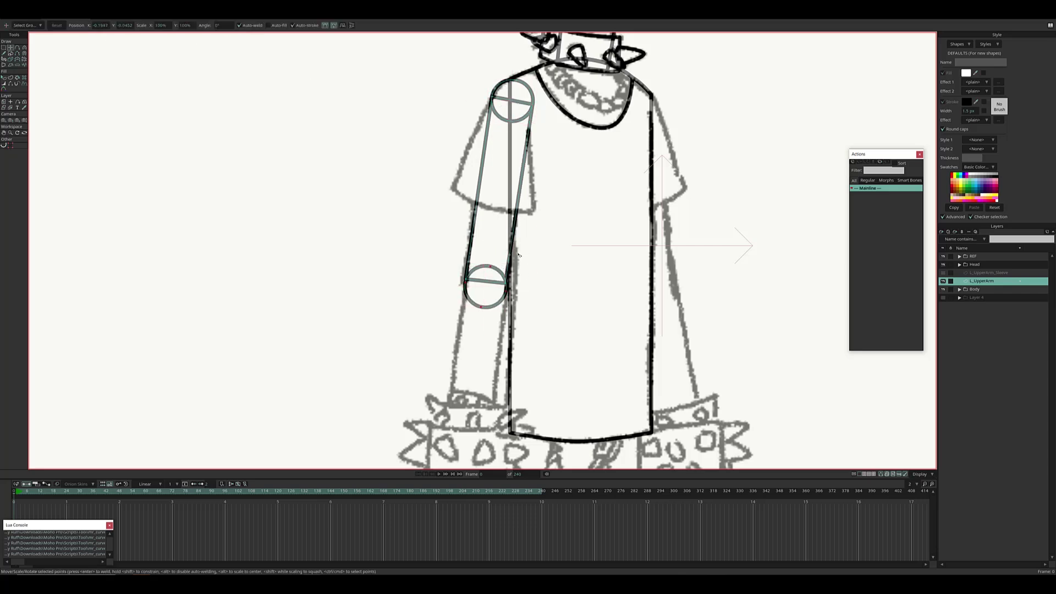
Step: Remove the old arm shape except the shoulder circle and draw a straight vertical rectangle with its top corners aligned to the circle's sides
scroll(518, 255, "down", 3)
left_click_drag(518, 255, 427, 97)
scroll(609, 227, "up", 3)
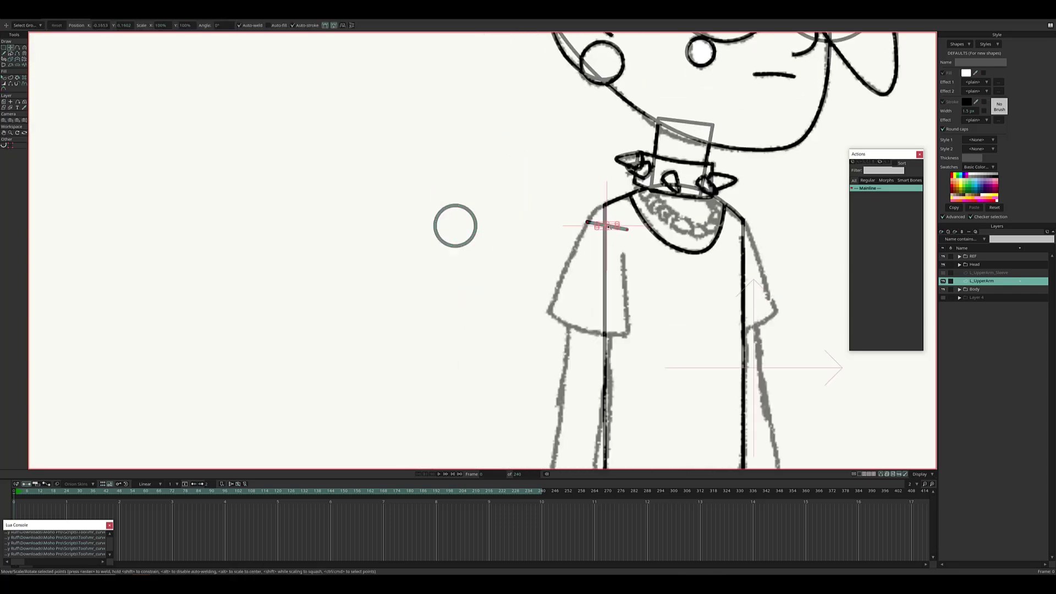
scroll(540, 231, "down", 3)
left_click(11, 53)
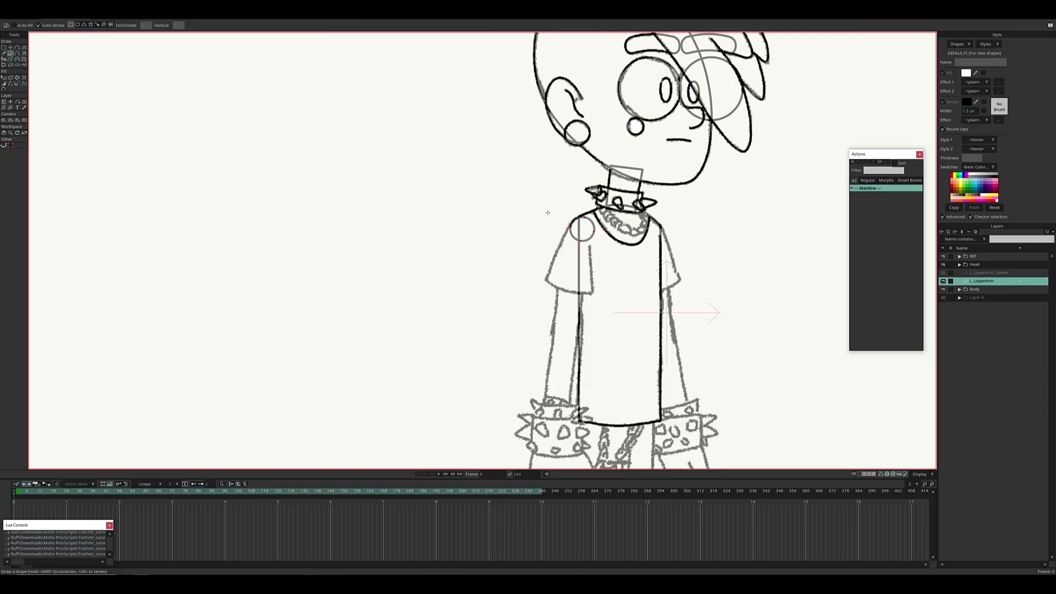
scroll(596, 337, "up", 5)
key("m")
scroll(511, 126, "down", 1)
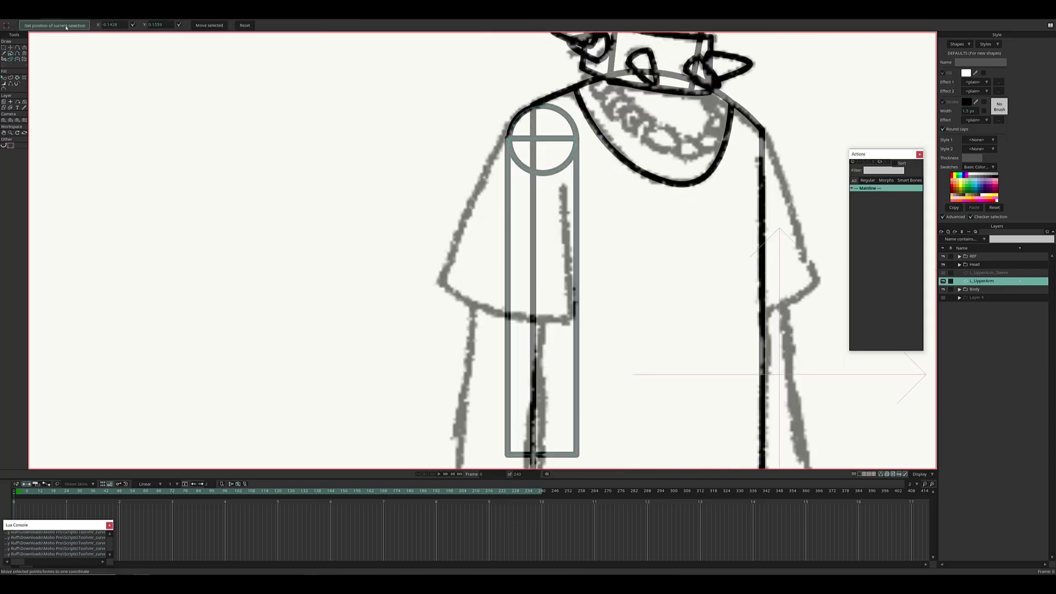
scroll(557, 121, "up", 4)
key("t")
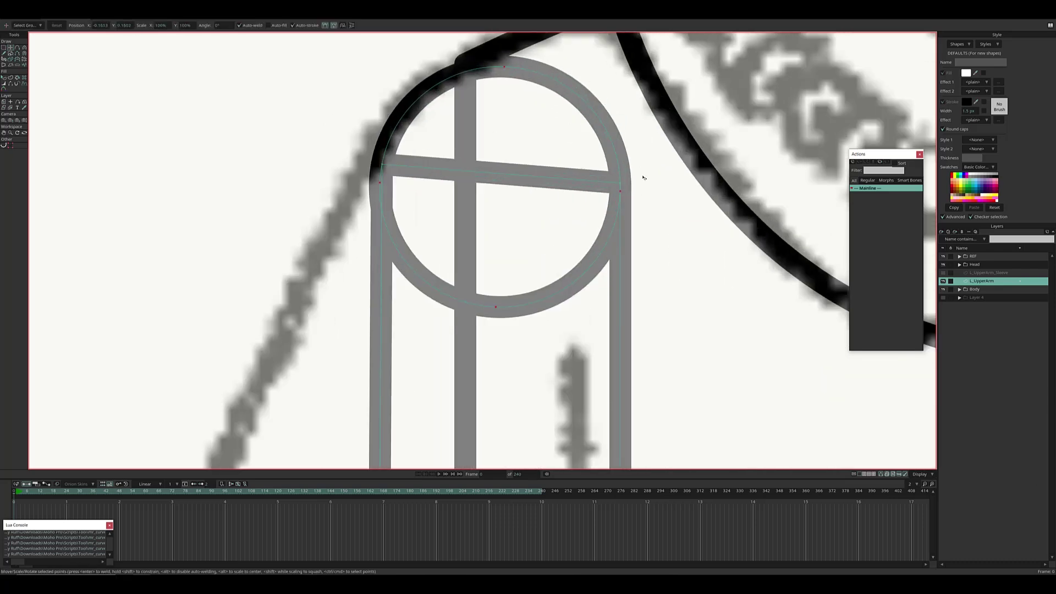
scroll(497, 182, "down", 5)
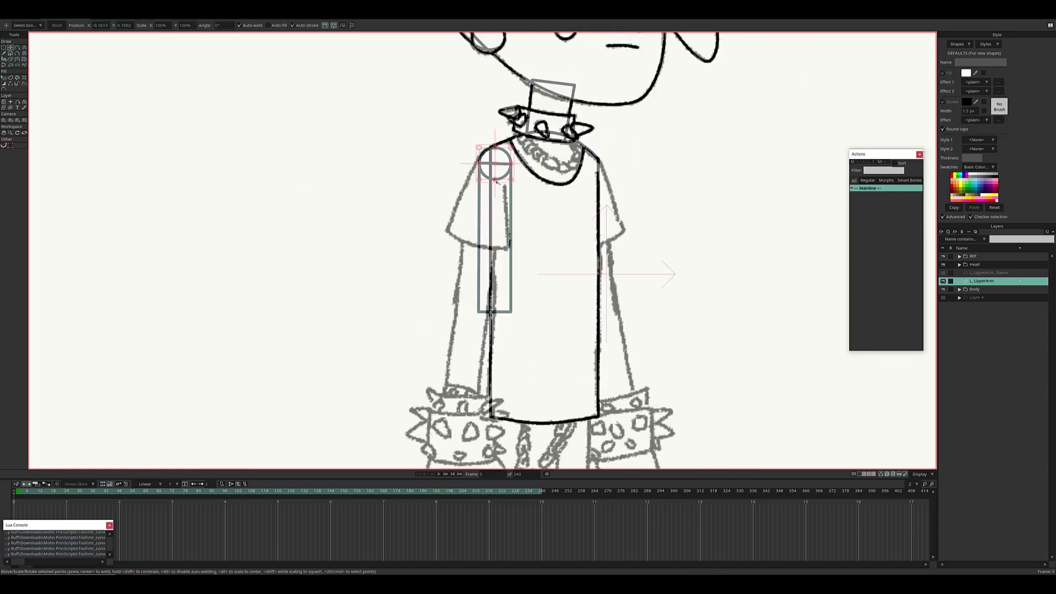
Step: Place a copy of the shoulder circle at the elbow and align the rectangle's lower corners with its sides
scroll(501, 306, "up", 3)
key("m")
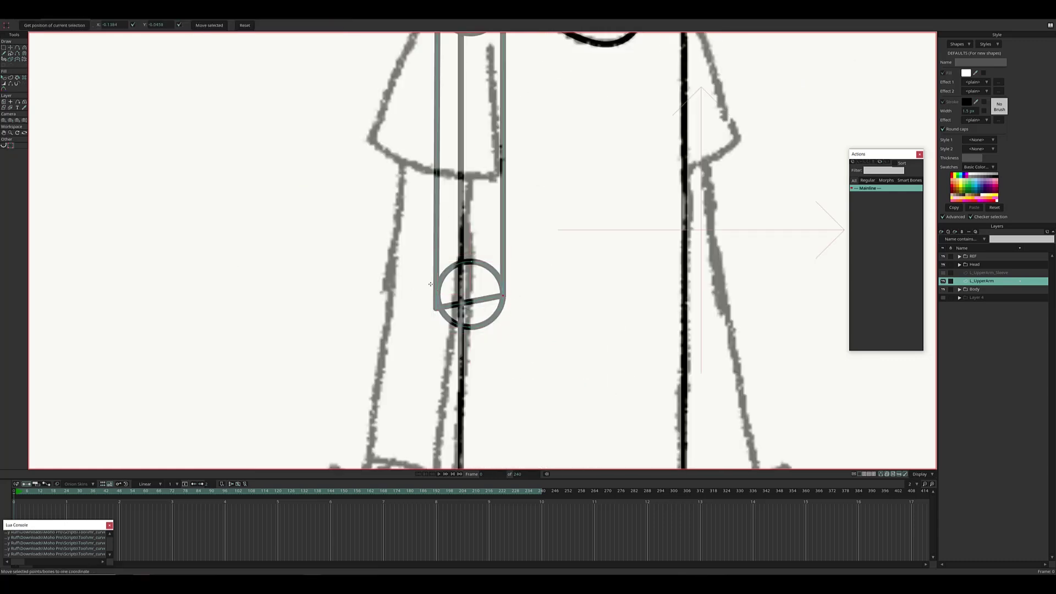
scroll(440, 308, "down", 5)
scroll(444, 195, "up", 3)
key("t")
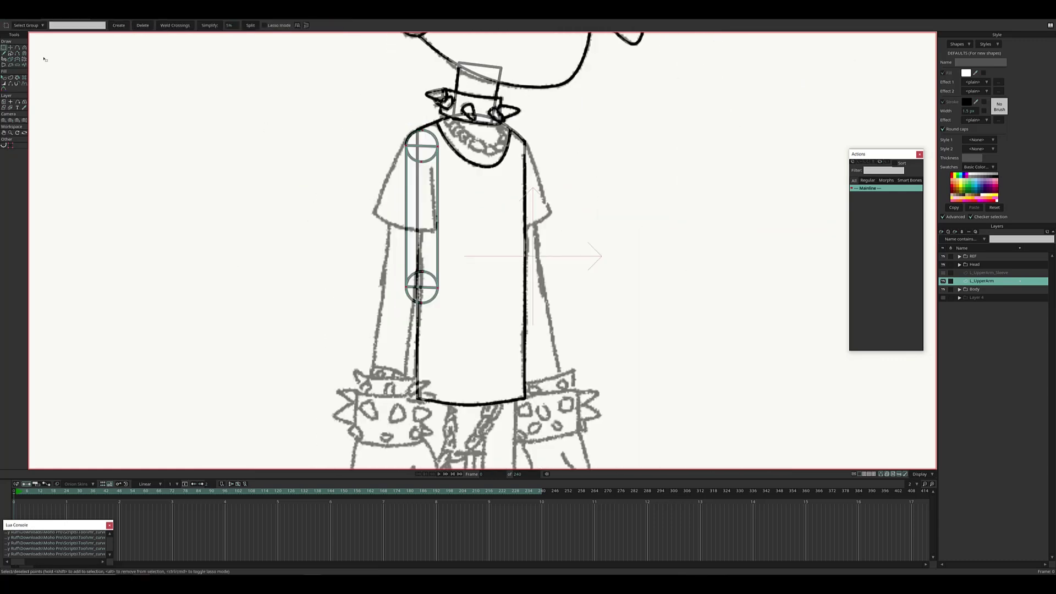
Step: Rotate and position the whole upper arm to follow the sketched arm and show the sleeve layer again
key("ctrl+a")
left_click_drag(444, 195, 429, 185)
scroll(610, 248, "up", 2)
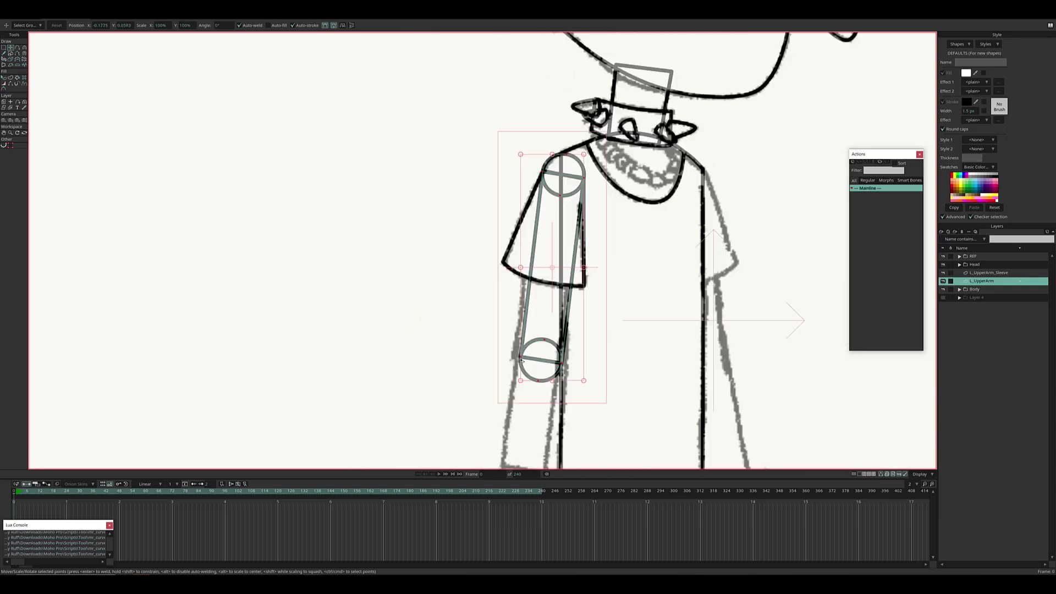
scroll(609, 248, "down", 3)
scroll(609, 249, "up", 2)
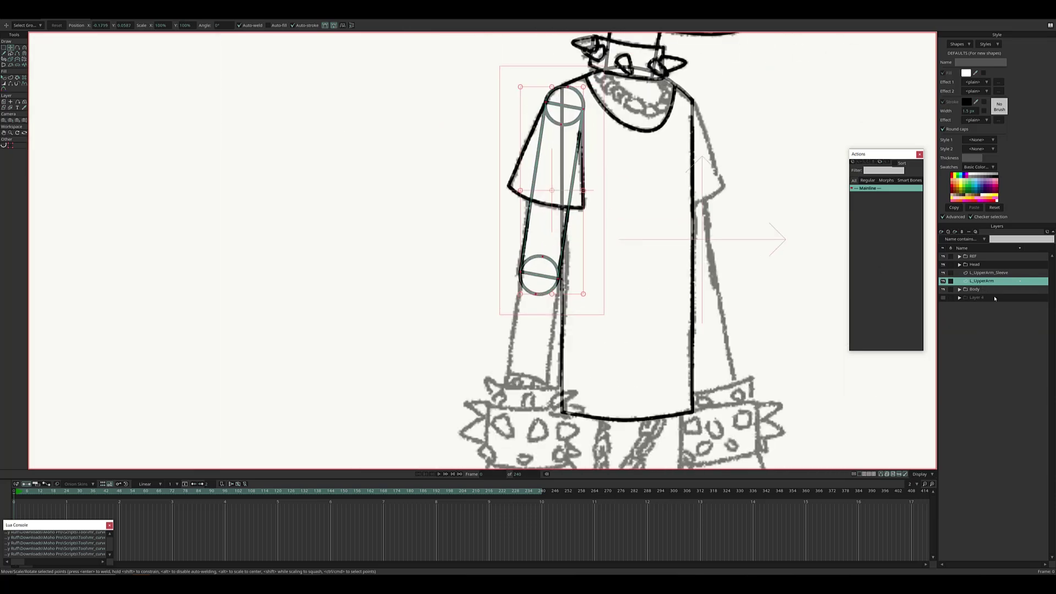
Step: Duplicate the upper arm as L_Lower_Arm and fit it from the elbow to the wrist, ending at the wrist circle
type("rm")
key("Return")
scroll(609, 249, "down", 2)
scroll(609, 249, "up", 3)
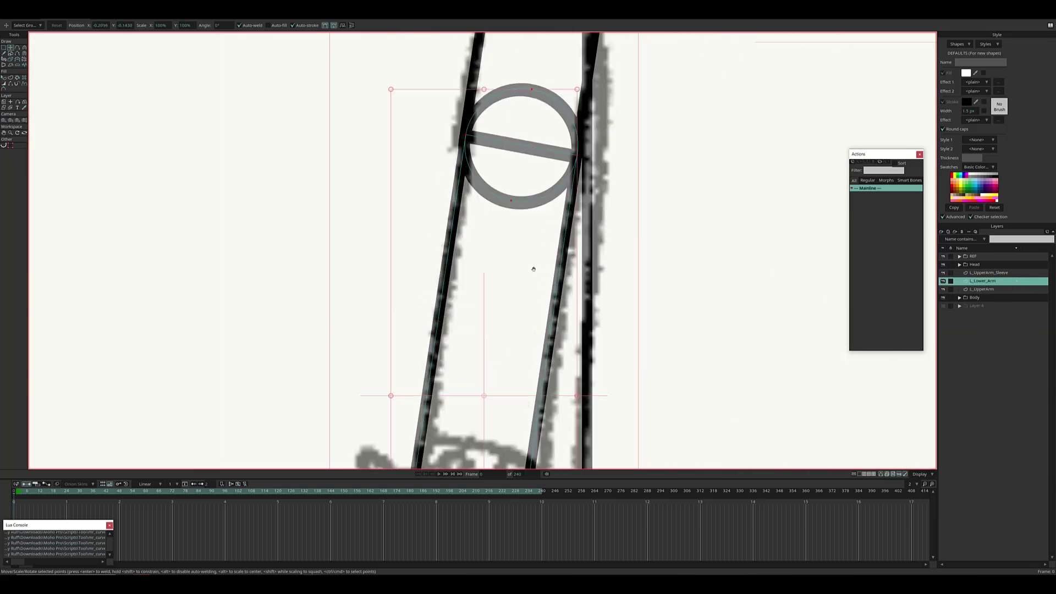
scroll(609, 249, "down", 3)
left_click_drag(552, 193, 542, 341)
scroll(575, 328, "up", 3)
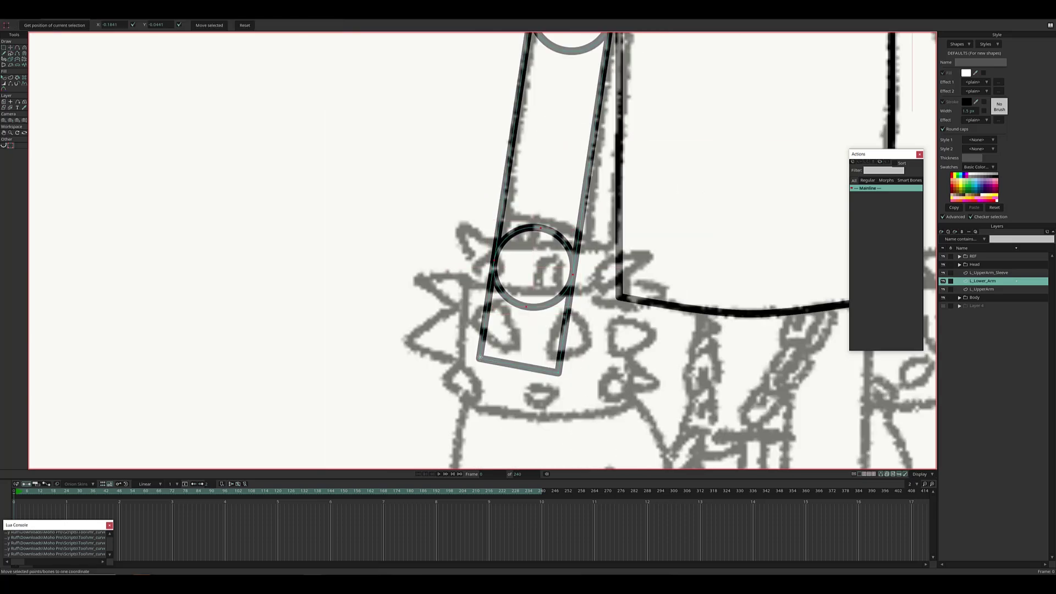
left_click(73, 25)
Step: Group the arm layers as L_Arm, add a new vector layer inside the group, and hide L_Lower_Arm
key("i")
scroll(604, 247, "down", 5)
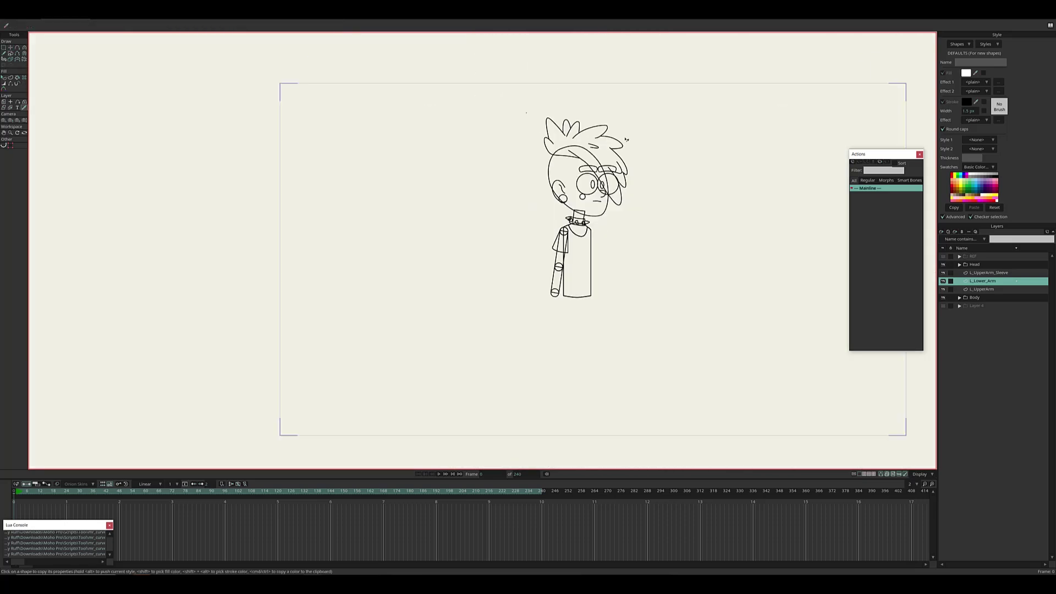
scroll(730, 229, "up", 2)
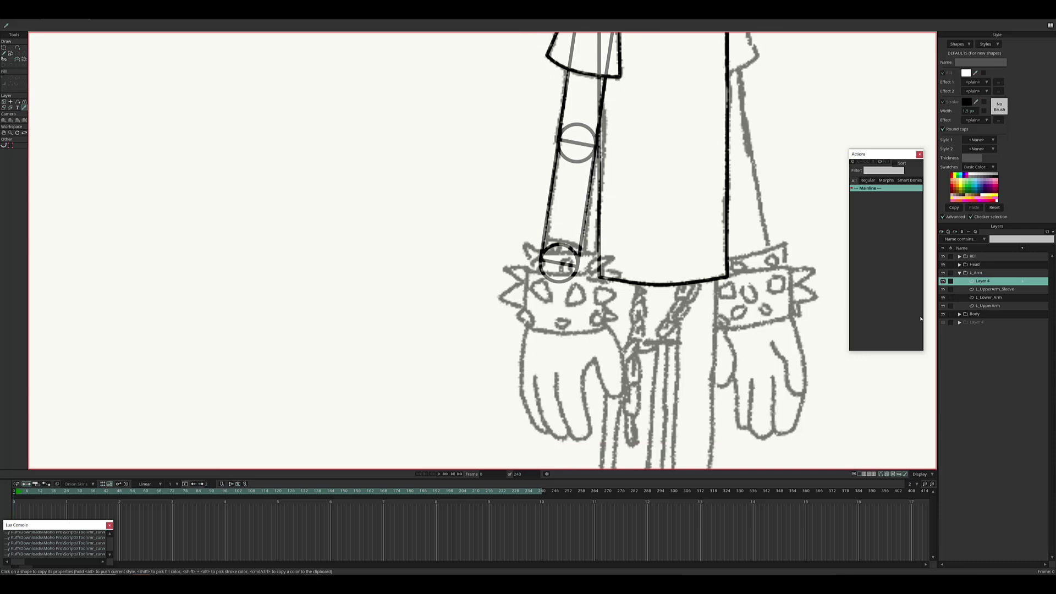
scroll(605, 248, "down", 3)
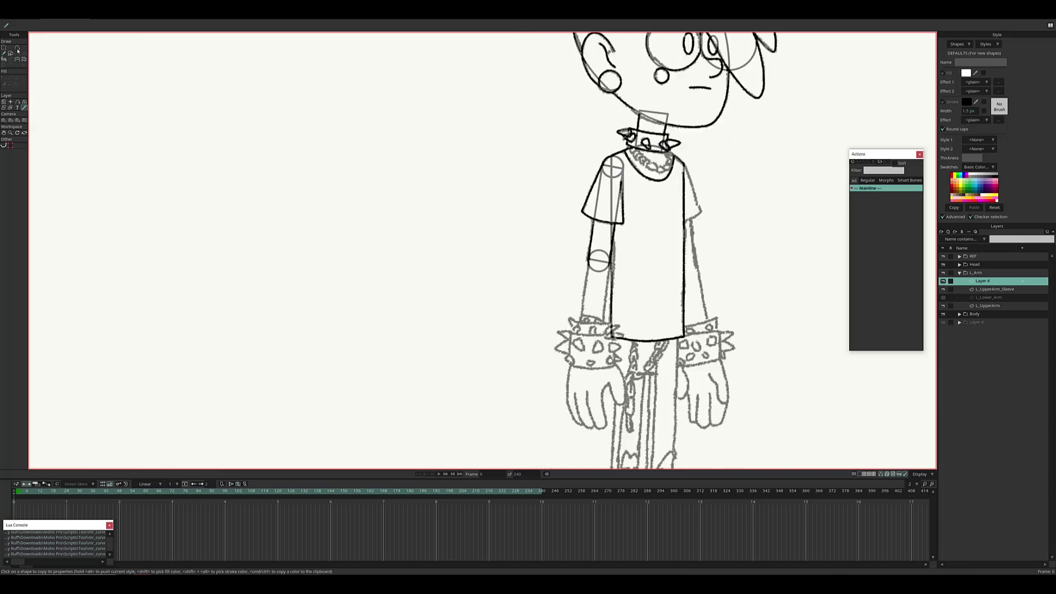
Step: Copy a spike from the Choker layer for use in the new layer of the L_Arm group
left_click(959, 264)
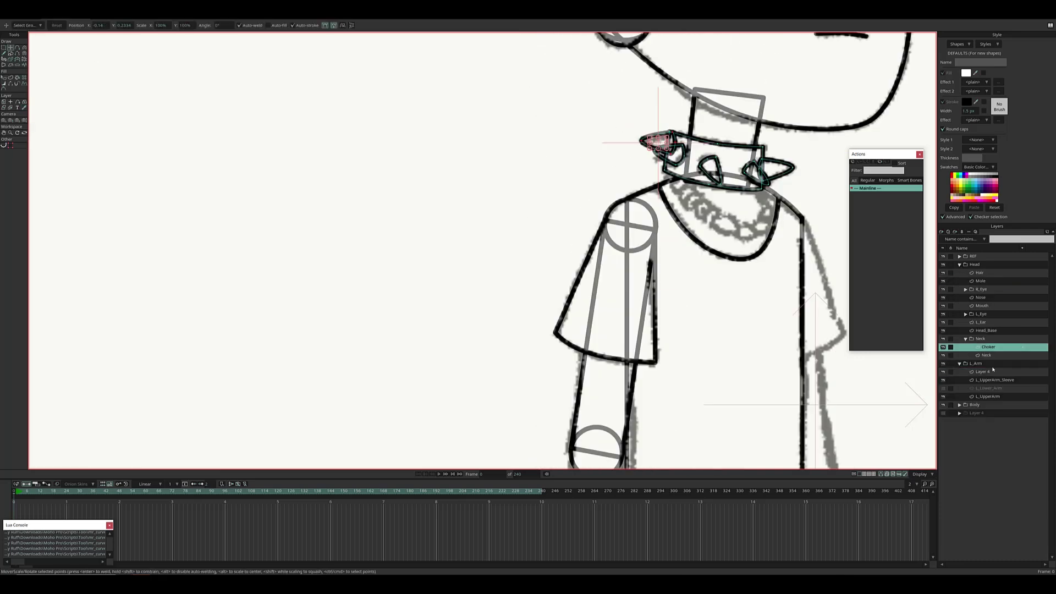
left_click(982, 371)
scroll(605, 247, "down", 3)
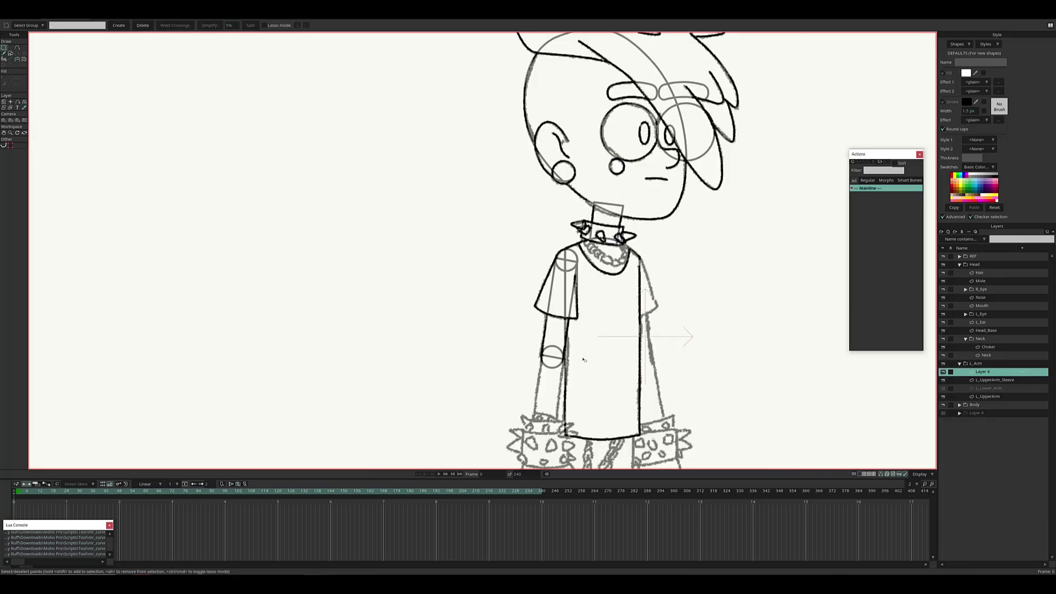
Step: Draw a rectangle over the wide spiked wristband and curve its upper and lower edges to match the sketch
scroll(605, 330, "up", 4)
key("e")
left_click_drag(344, 267, 473, 363)
key("t")
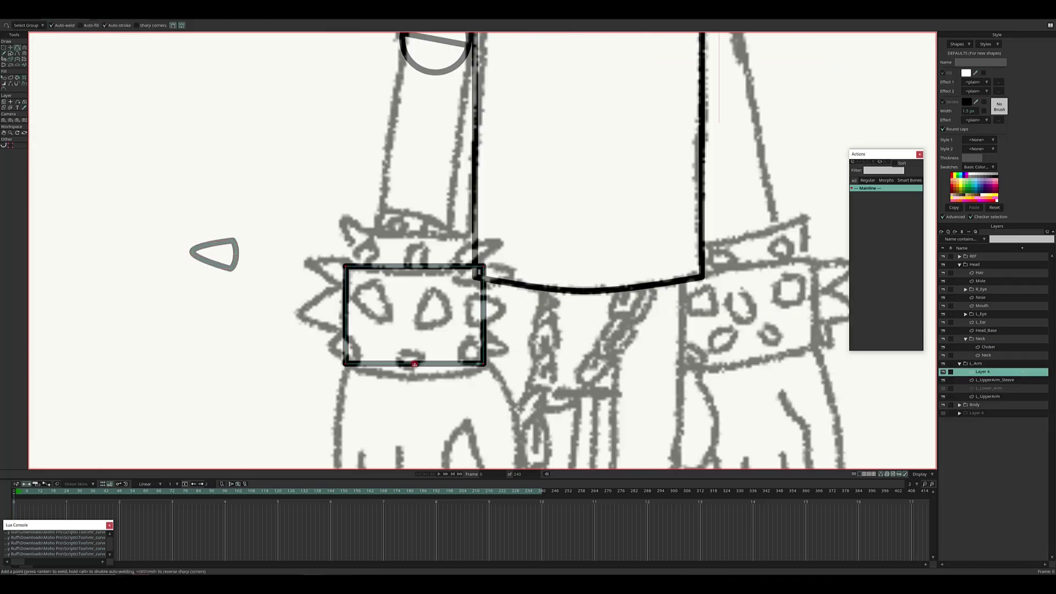
left_click_drag(393, 362, 391, 367)
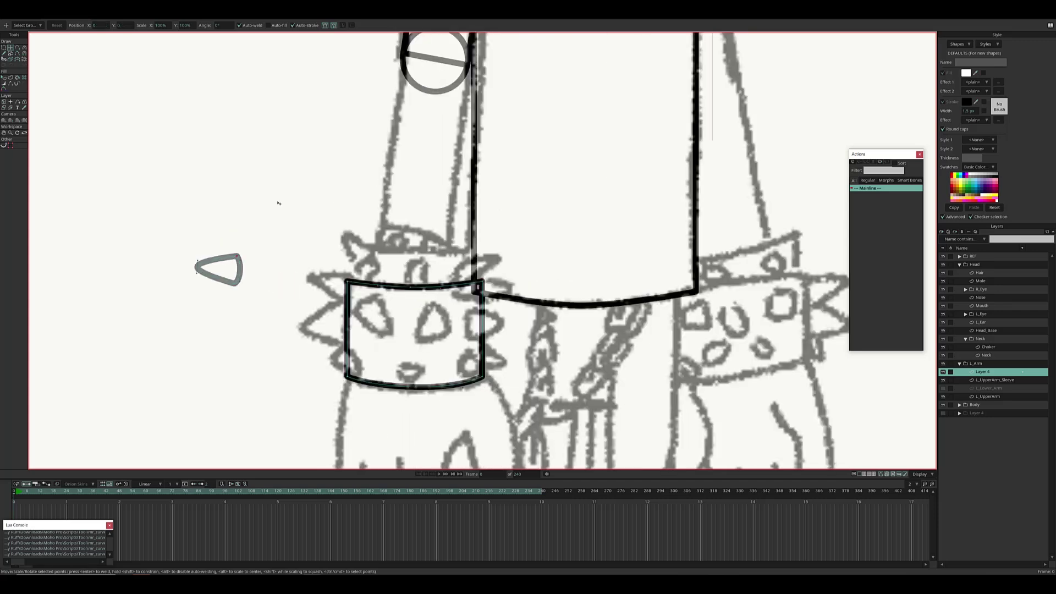
Step: Draw a smaller rectangle for the narrow cuff directly above the wide wristband
key("e")
left_click_drag(367, 232, 463, 269)
scroll(364, 267, "up", 5)
scroll(338, 201, "down", 5)
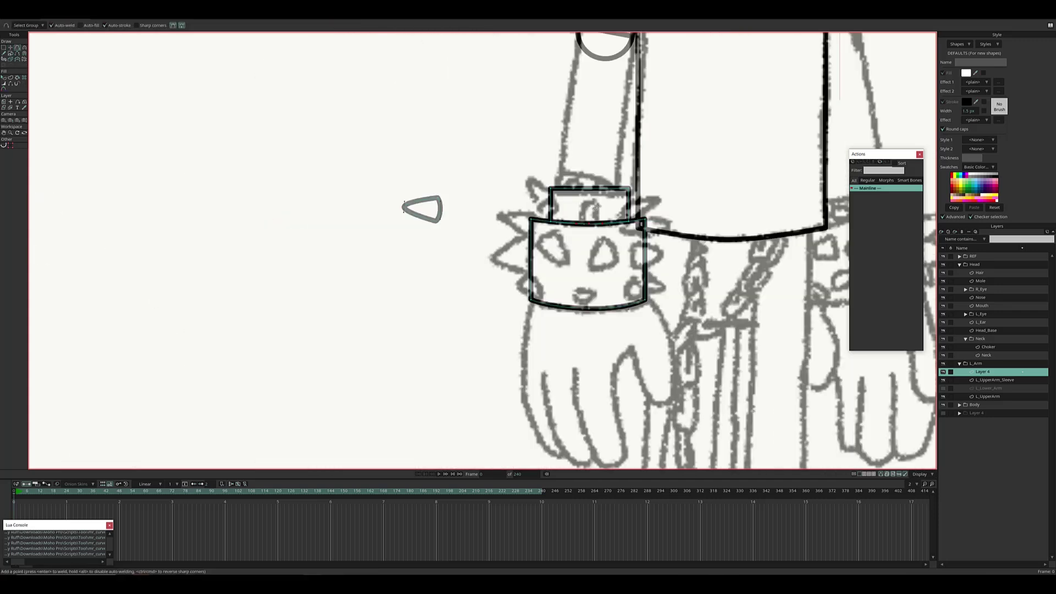
Step: Curve the narrow cuff's upper edge and fit the copied spike to the outer side of the wide wristband
scroll(337, 202, "up", 1)
left_click_drag(338, 202, 395, 201)
scroll(359, 232, "up", 2)
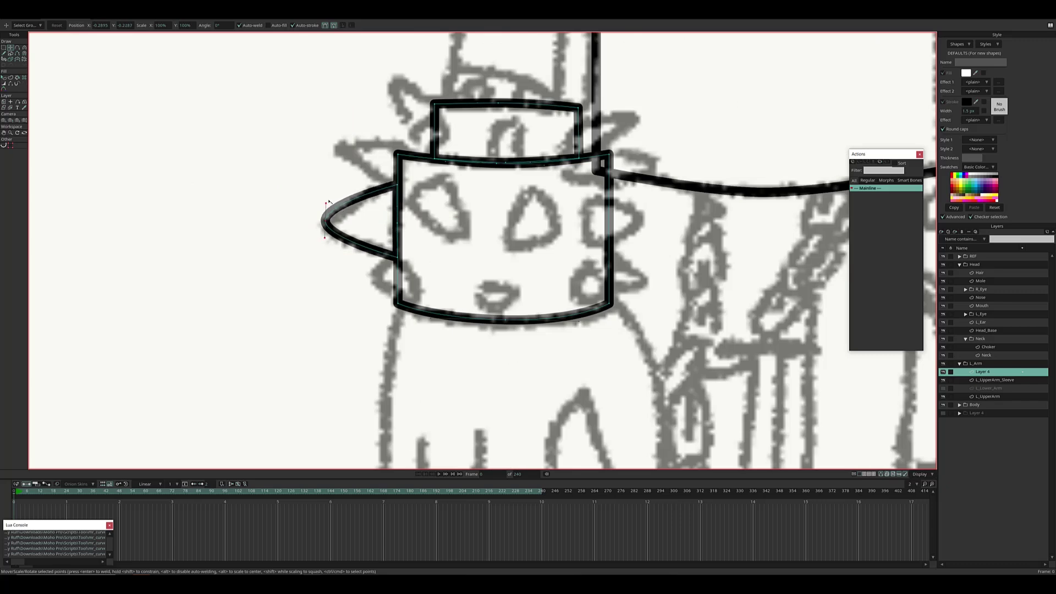
Step: Fit spike copies to the wide wristband's upper outer corner, centre and inner side, and to the narrow cuff's outer edge
scroll(329, 202, "down", 1)
left_click_drag(425, 277, 480, 233)
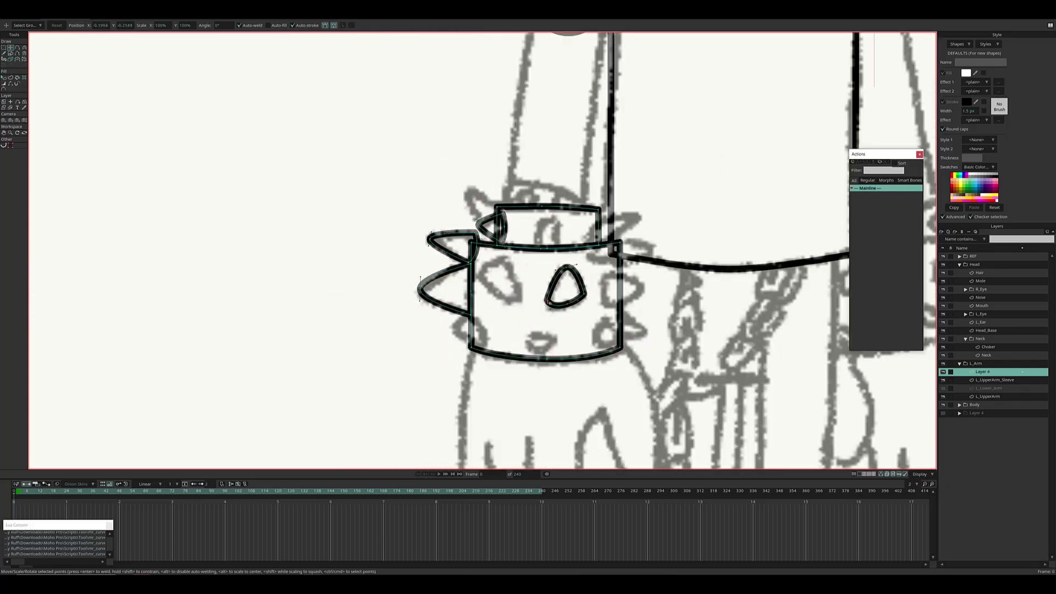
key("ctrl+v")
left_click_drag(435, 278, 622, 289)
scroll(605, 286, "down", 2)
scroll(604, 286, "up", 2)
Step: Paste another spike, fit it to the lower inner side of the wide wristband, and trim the part overlapping the band
key("ctrl+v")
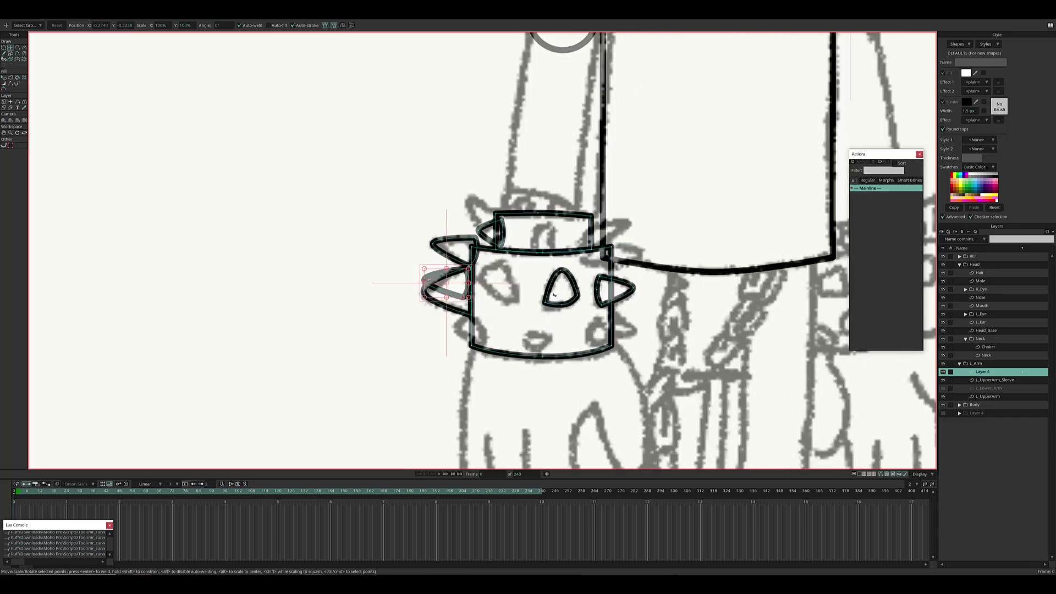
left_click_drag(426, 281, 579, 330)
key("Delete")
scroll(605, 330, "up", 2)
scroll(495, 330, "down", 4)
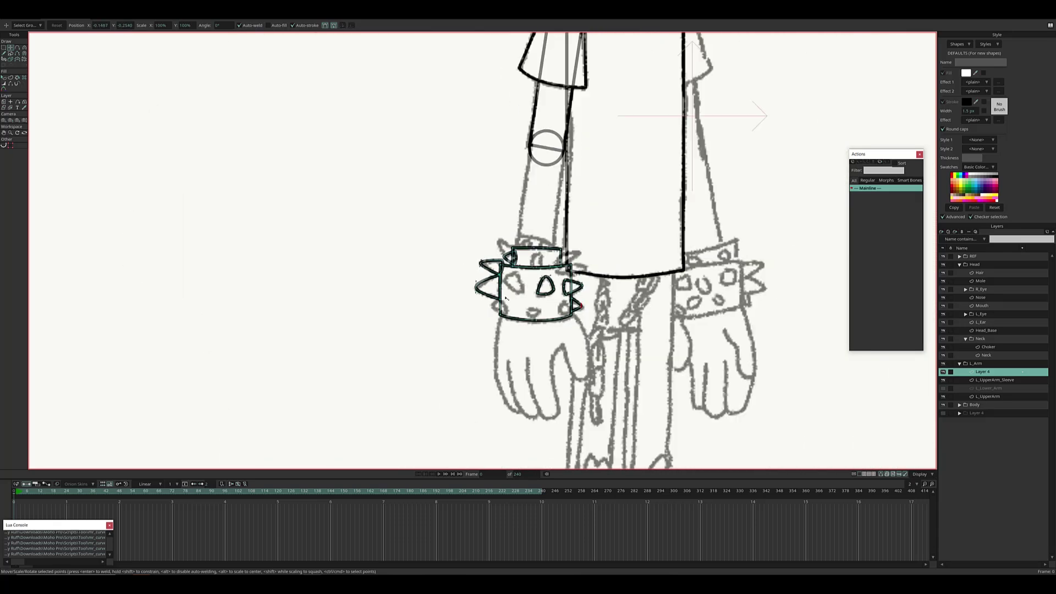
Step: Paste spikes and fit them to the wide wristband's lower outer side and the upper outer part of its front
scroll(410, 328, "up", 5)
scroll(409, 328, "down", 3)
key("ctrl+v")
left_click_drag(423, 346, 486, 291)
left_click_drag(467, 329, 475, 318)
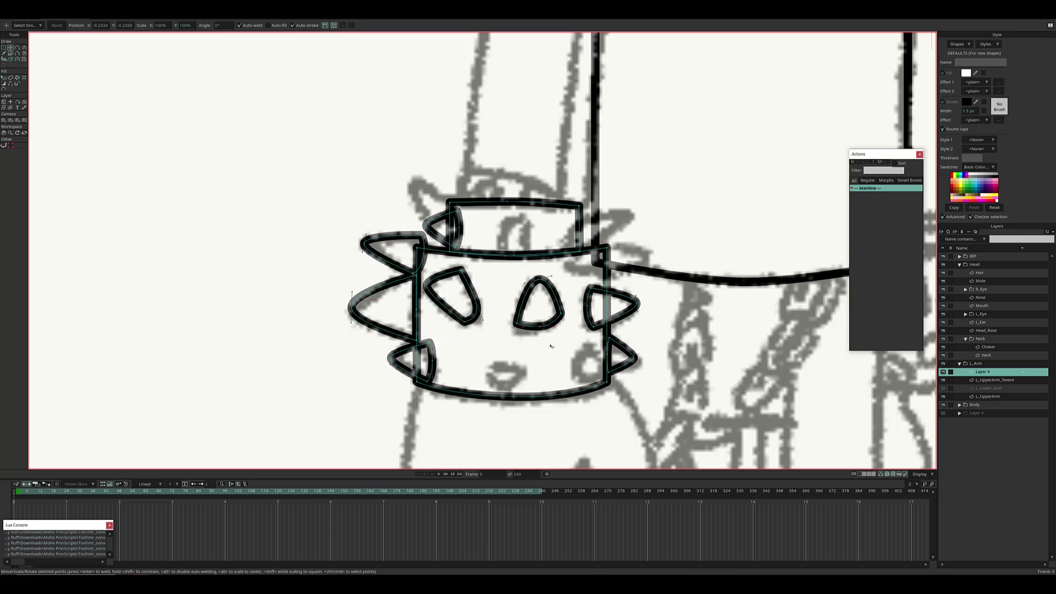
Step: Fit one spike copy to the narrow cuff's inner side and another as the small stud low on the wristband's front
scroll(550, 345, "down", 2)
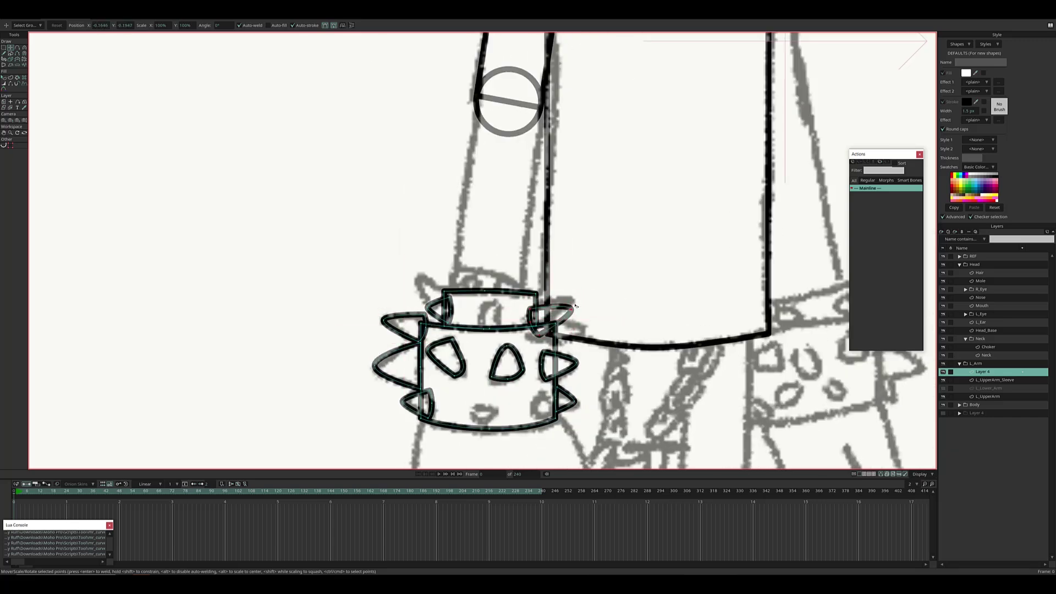
scroll(575, 305, "down", 3)
scroll(575, 306, "up", 4)
key("ctrl+v")
left_click_drag(456, 258, 430, 324)
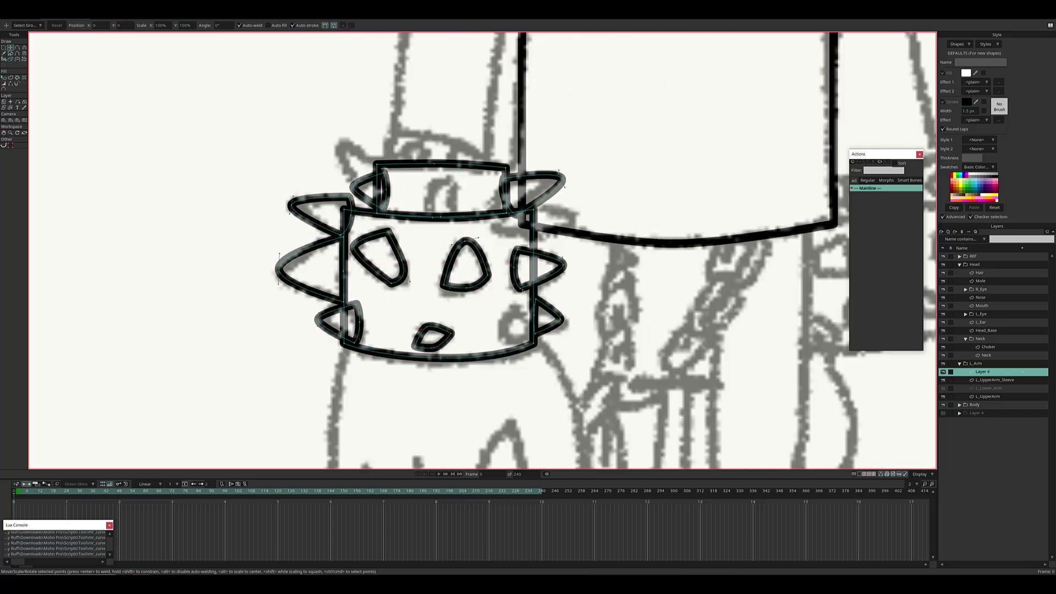
Step: Paste spikes and fit them to the lower inner and upper inner corners of the wide wristband
key("ctrl+v")
left_click_drag(561, 268, 552, 325)
scroll(500, 347, "down", 2)
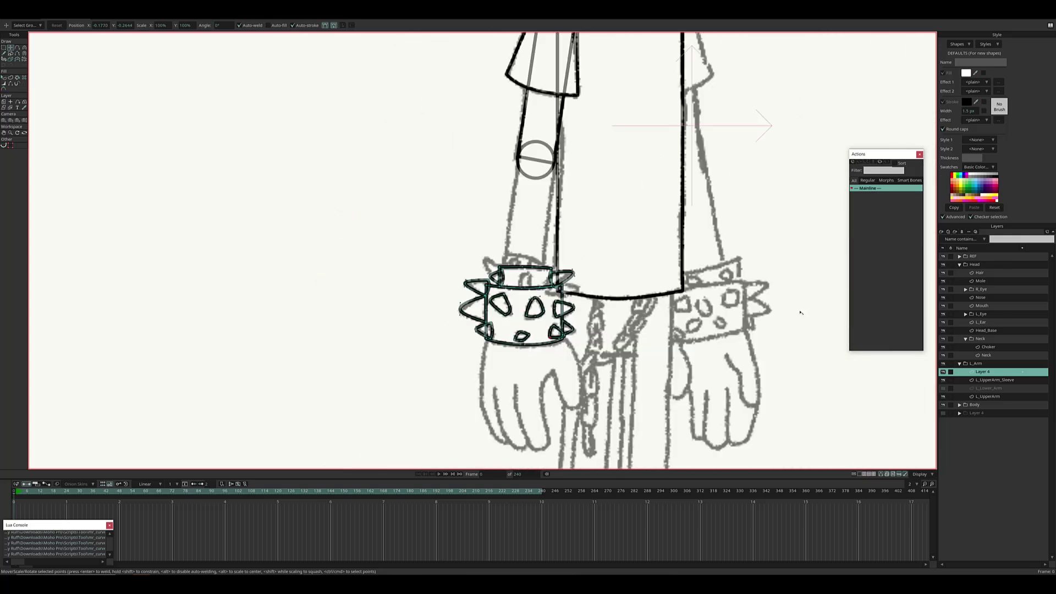
scroll(542, 365, "up", 3)
key("ctrl+v")
left_click_drag(542, 365, 539, 344)
scroll(514, 365, "up", 1)
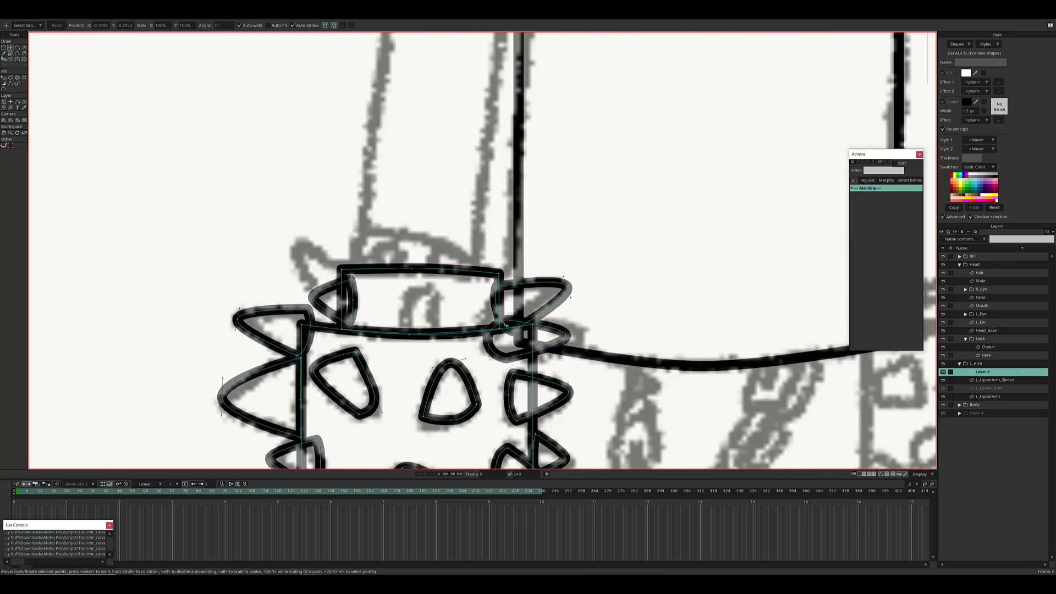
Step: Paste spikes and fit them to the front and the upper outer corner of the narrow cuff
scroll(505, 325, "down", 3)
scroll(523, 359, "up", 2)
key("ctrl+v")
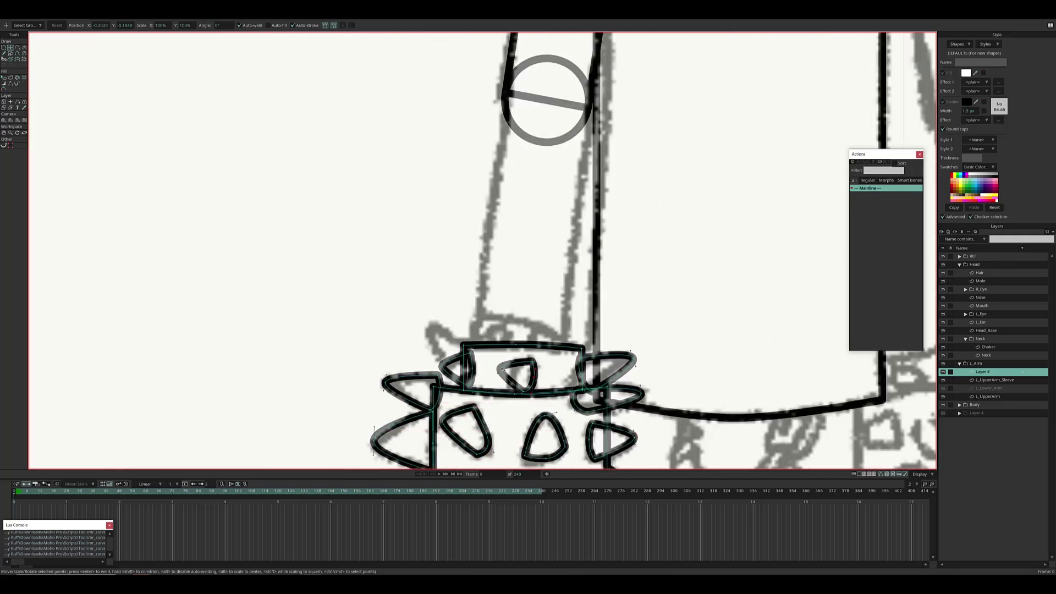
scroll(527, 359, "down", 3)
scroll(607, 388, "up", 2)
key("ctrl+v")
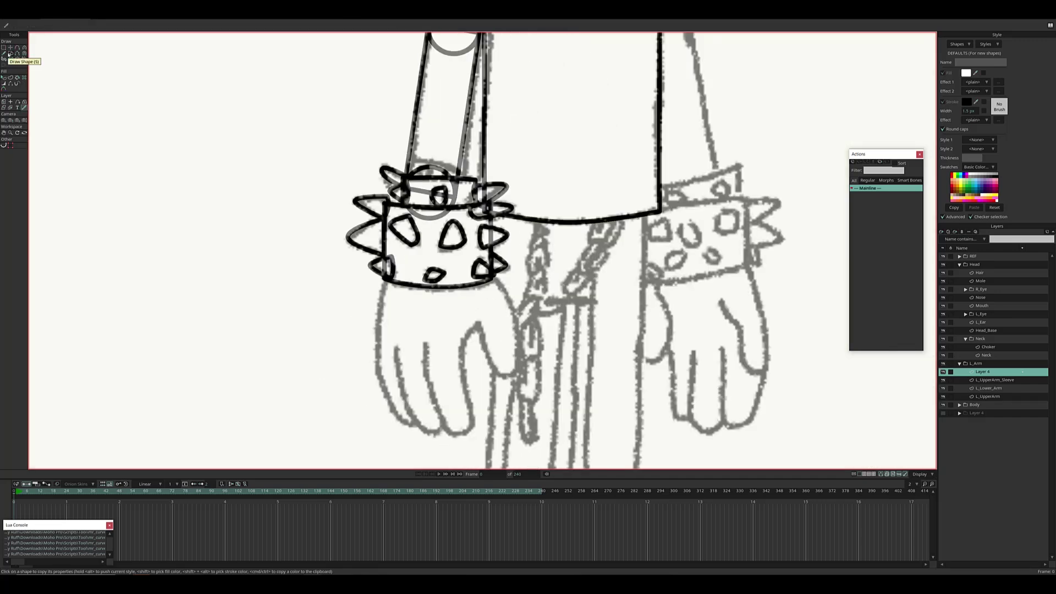
Step: Add a new vector layer in the L_Arm group, draw a palm circle and an oval, and fit the oval to a finger
left_click(9, 53)
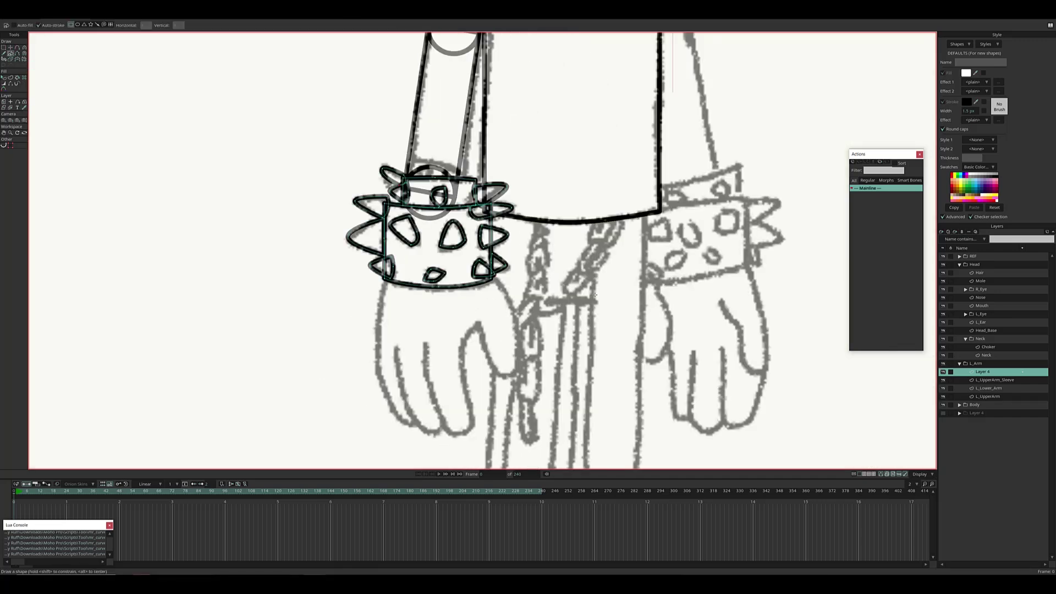
left_click(941, 232)
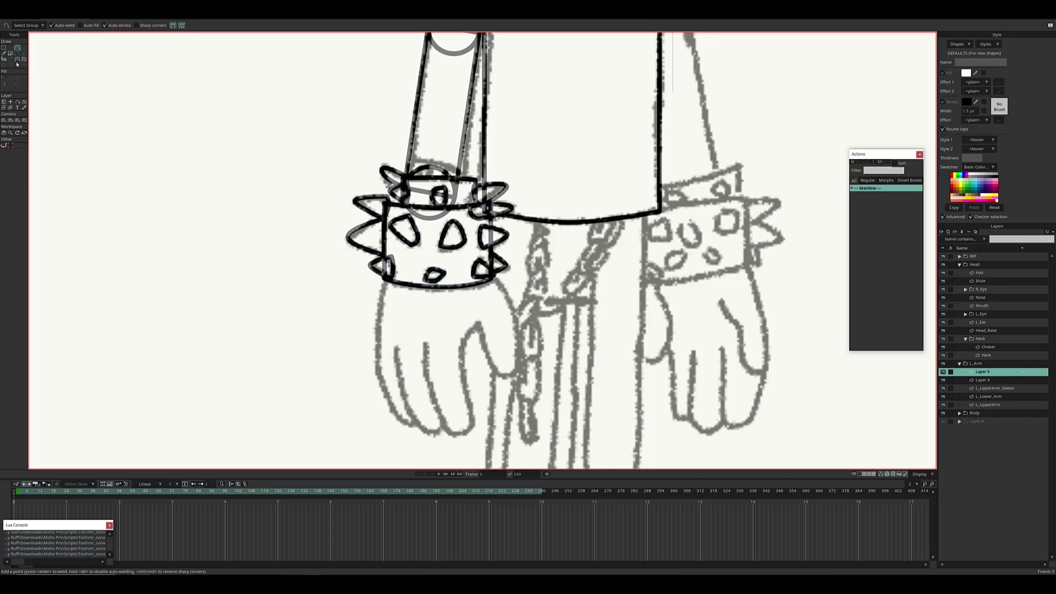
left_click_drag(385, 237, 490, 341)
left_click_drag(346, 304, 393, 428)
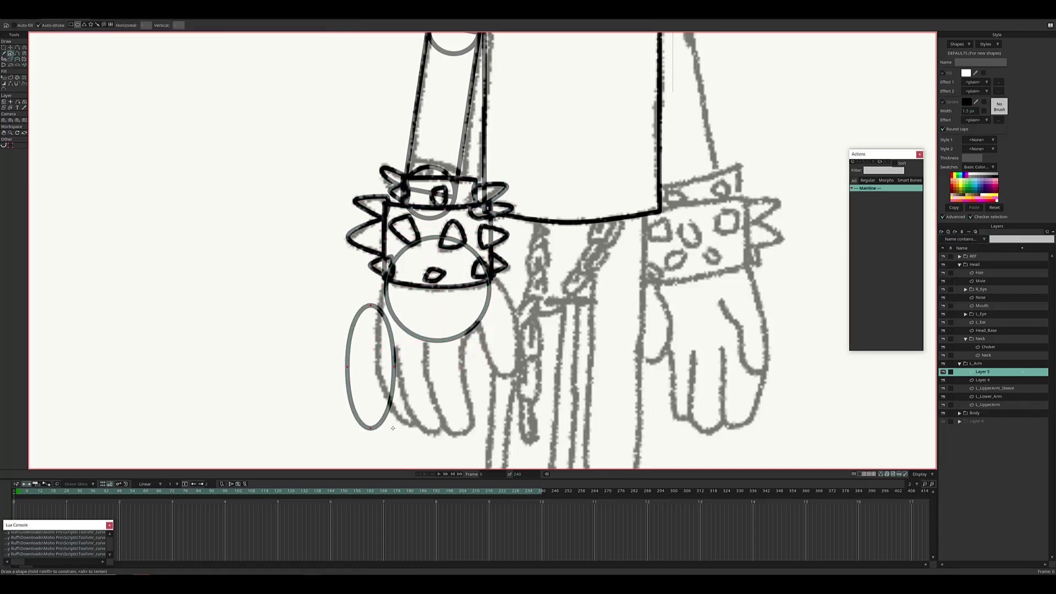
key("t")
left_click_drag(351, 374, 427, 374)
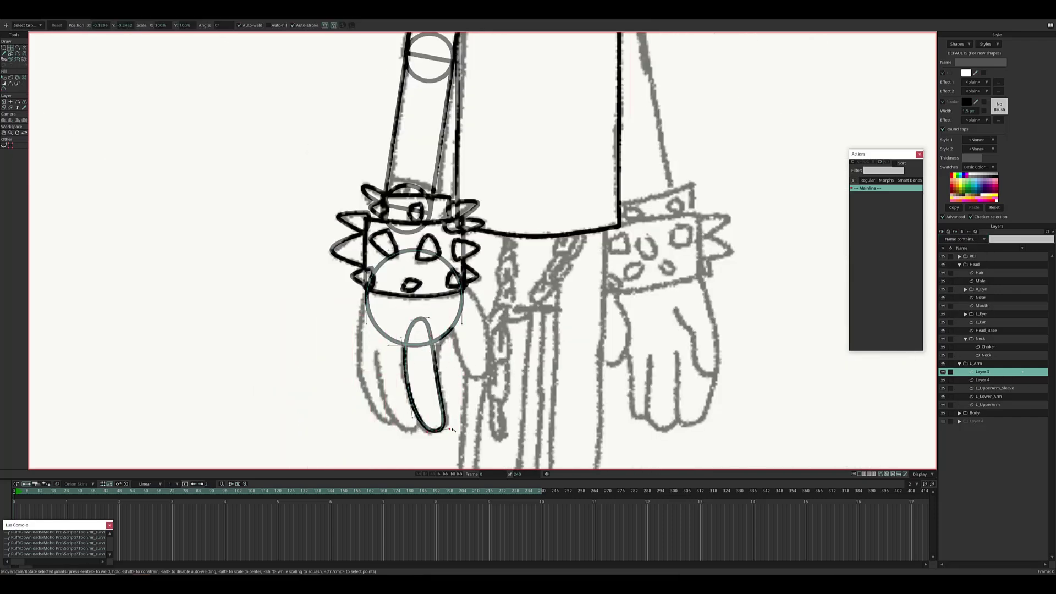
Step: Add the neighbouring finger from a copy of the first, match it to the sketch, and hide the edges overlapping the palm
scroll(452, 429, "up", 2)
left_click_drag(379, 275, 435, 269)
scroll(434, 270, "down", 1)
left_click_drag(385, 330, 355, 352)
scroll(355, 352, "up", 1)
left_click_drag(407, 259, 421, 372)
scroll(420, 385, "down", 2)
scroll(385, 401, "up", 2)
scroll(385, 402, "down", 1)
key("h")
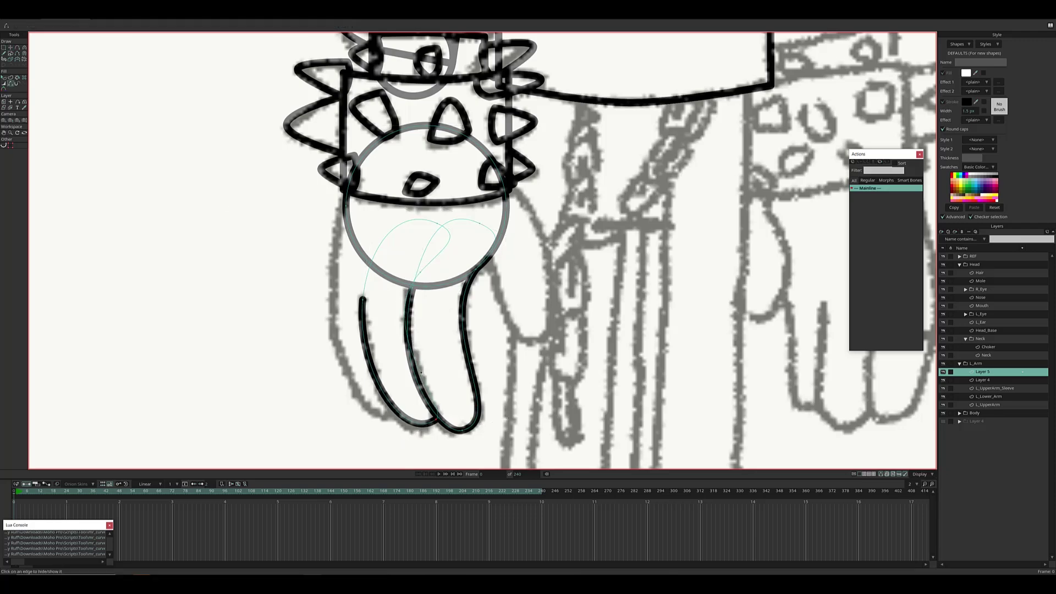
Step: Complete the remaining finger outlines and extend the outermost finger's edge up to the wristband
scroll(420, 372, "down", 3)
scroll(389, 365, "up", 4)
key("t")
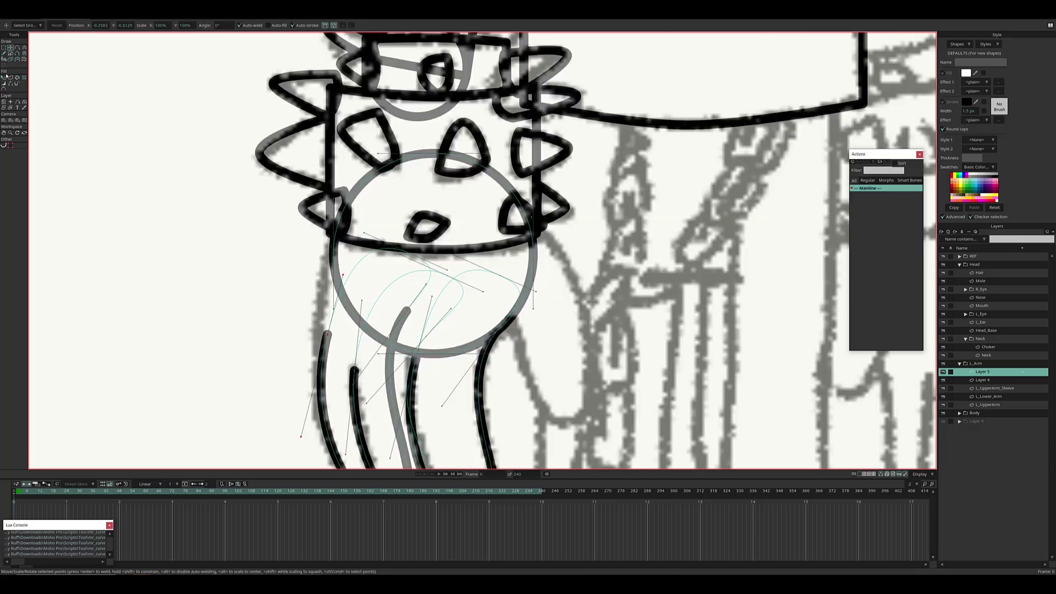
left_click_drag(328, 333, 333, 280)
scroll(355, 398, "down", 2)
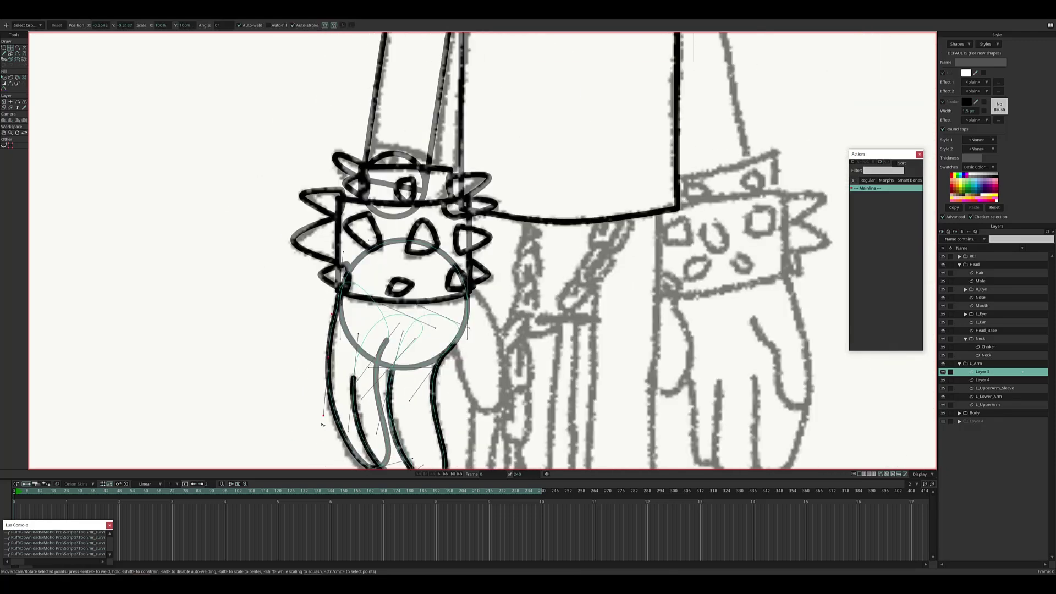
scroll(385, 357, "down", 3)
scroll(385, 357, "up", 3)
Step: Shape the thumb to the sketch and run its outer edge up to the wristband
left_click_drag(435, 330, 418, 352)
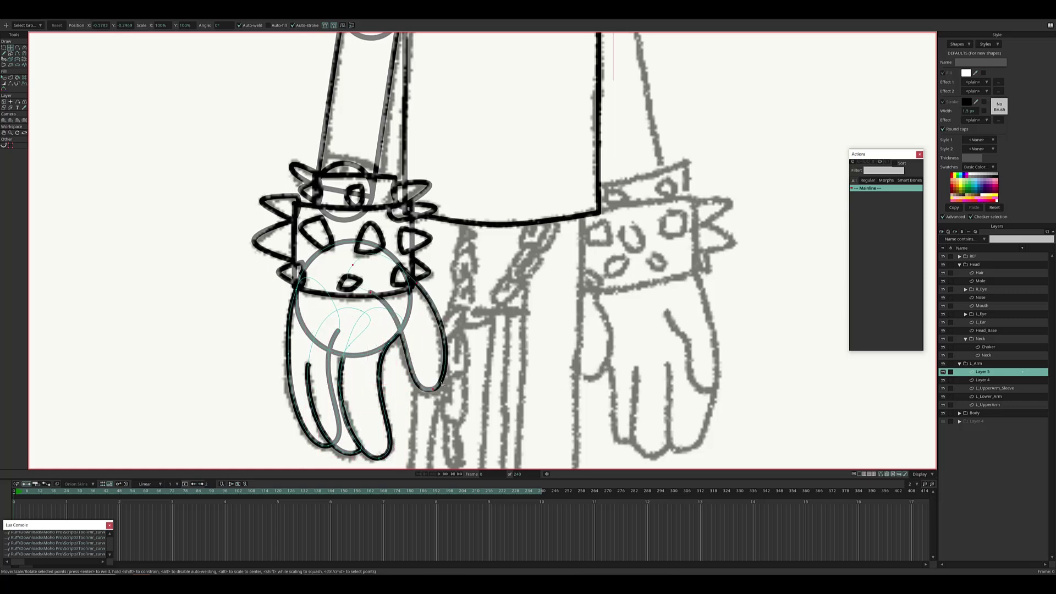
scroll(414, 350, "up", 2)
scroll(413, 349, "down", 2)
scroll(427, 342, "up", 2)
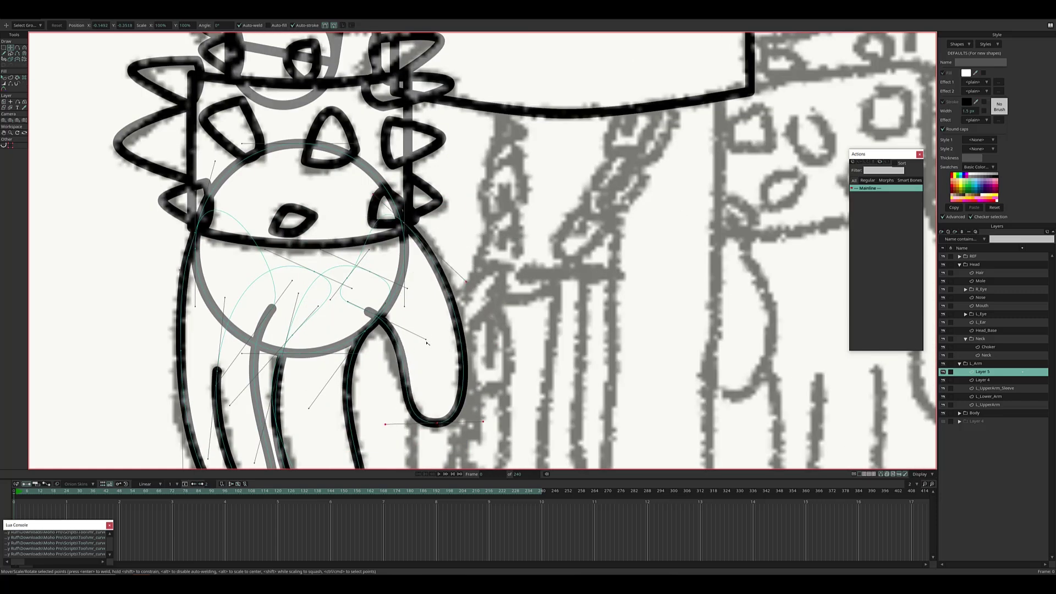
scroll(383, 425, "down", 5)
Step: Rename the hand layer as L_Hands and the wristband layer as L_Brac, and collapse the L_Arm group
key("i")
double_click(983, 372)
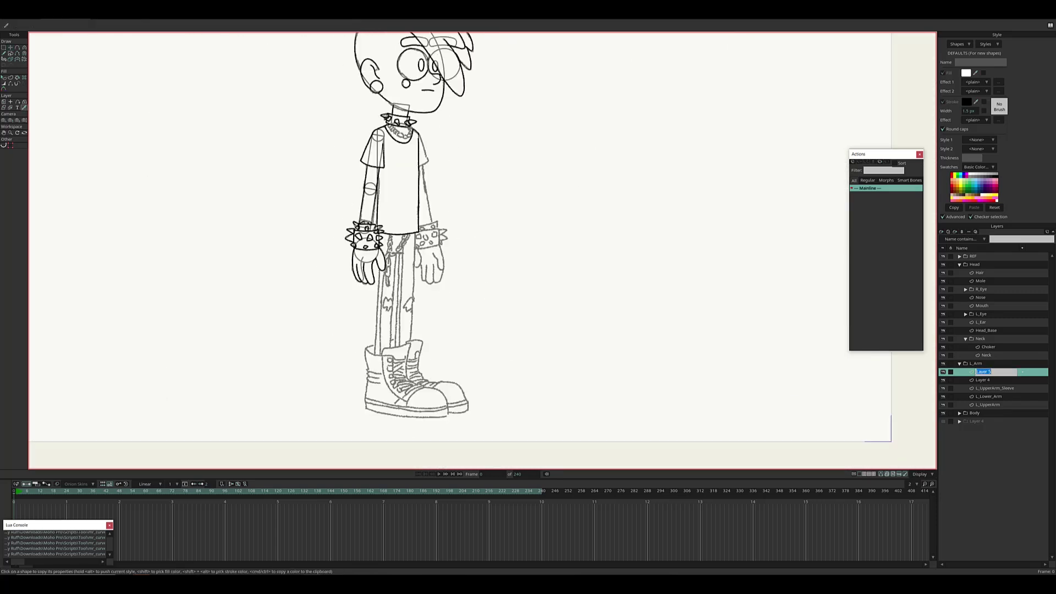
type("L_Hands")
key("Tab")
type("L_Brac")
key("Return")
left_click(960, 363)
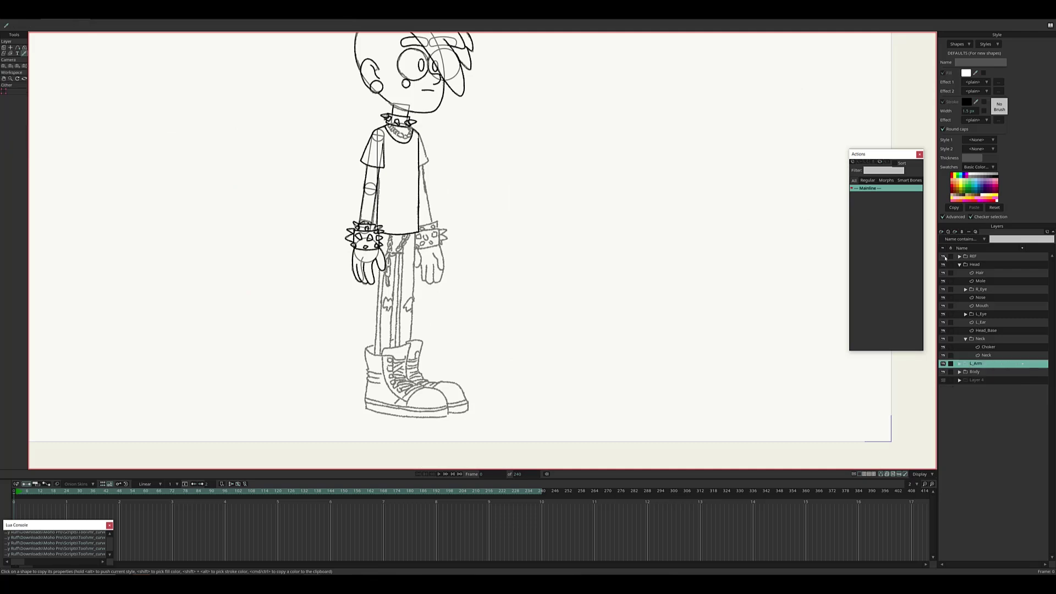
Step: Add a new vector layer named Hips above the Body layer in the Body group
scroll(373, 233, "down", 3)
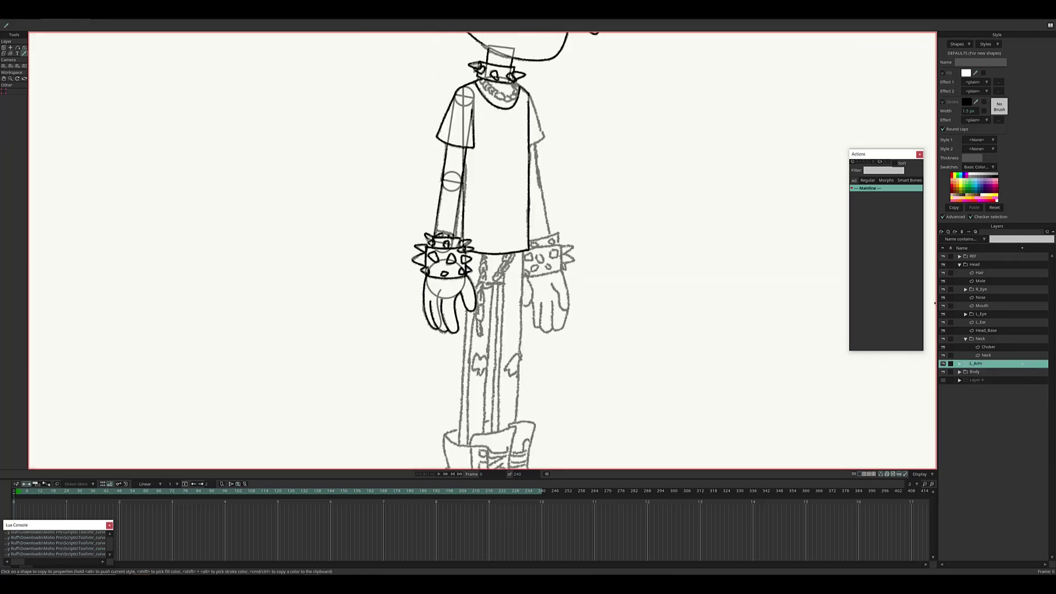
left_click(940, 232)
key("Escape")
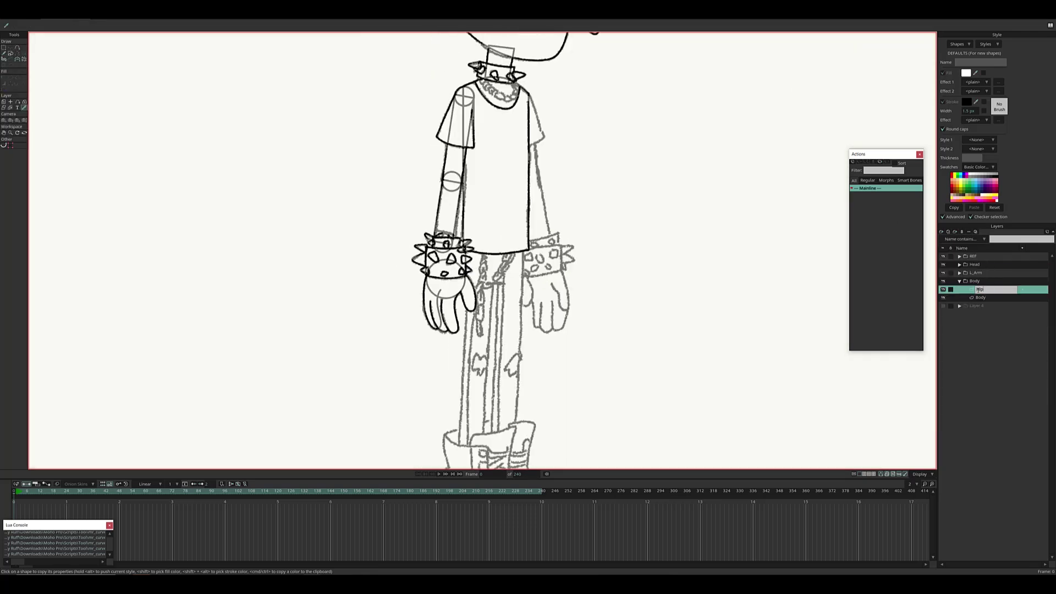
scroll(670, 170, "up", 3)
scroll(671, 170, "down", 5)
scroll(671, 170, "up", 5)
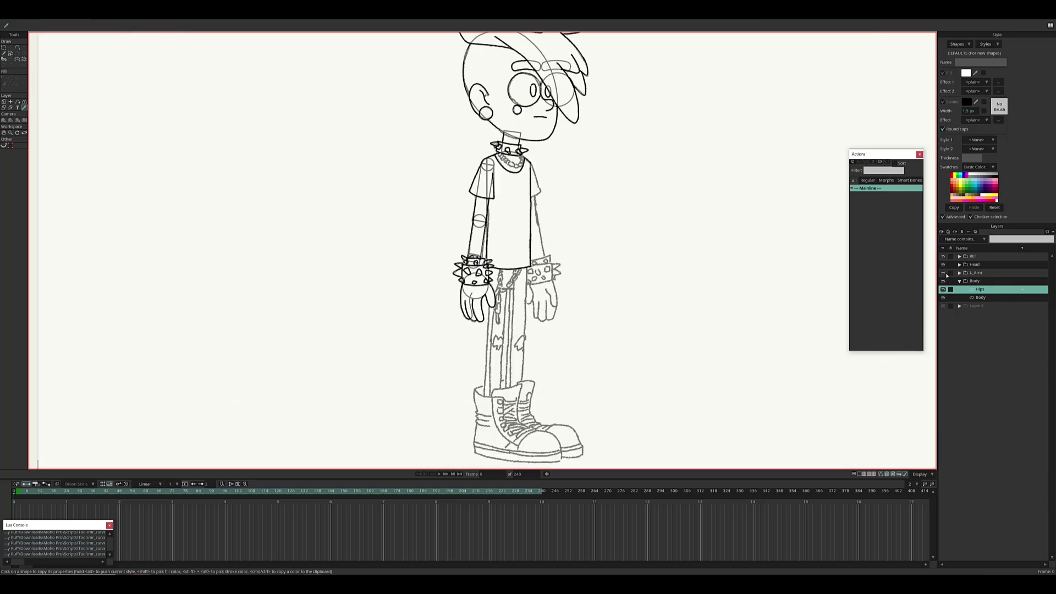
Step: Draw two circles for the hip joints and connect them with a straight lower line and a curved upper outline
left_click(10, 54)
key("t")
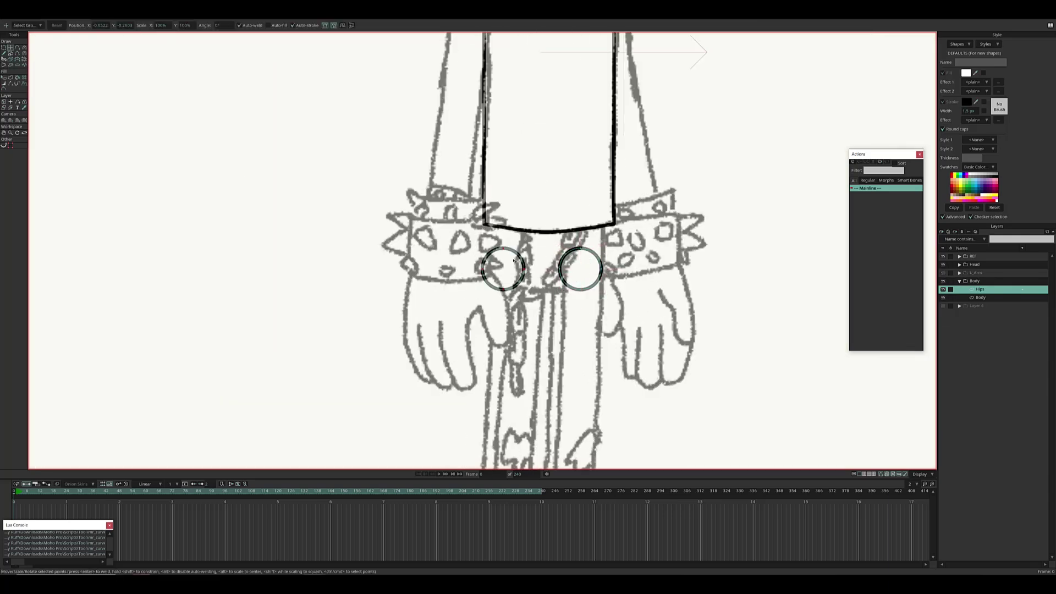
left_click(17, 48)
scroll(594, 231, "up", 2)
key("t")
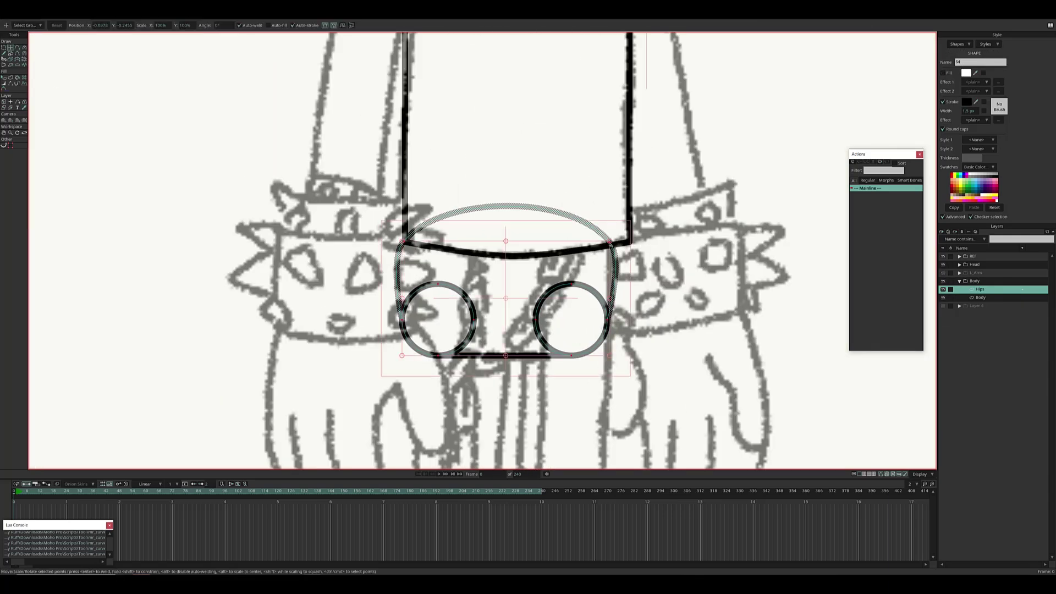
scroll(431, 383, "down", 8)
scroll(431, 382, "up", 5)
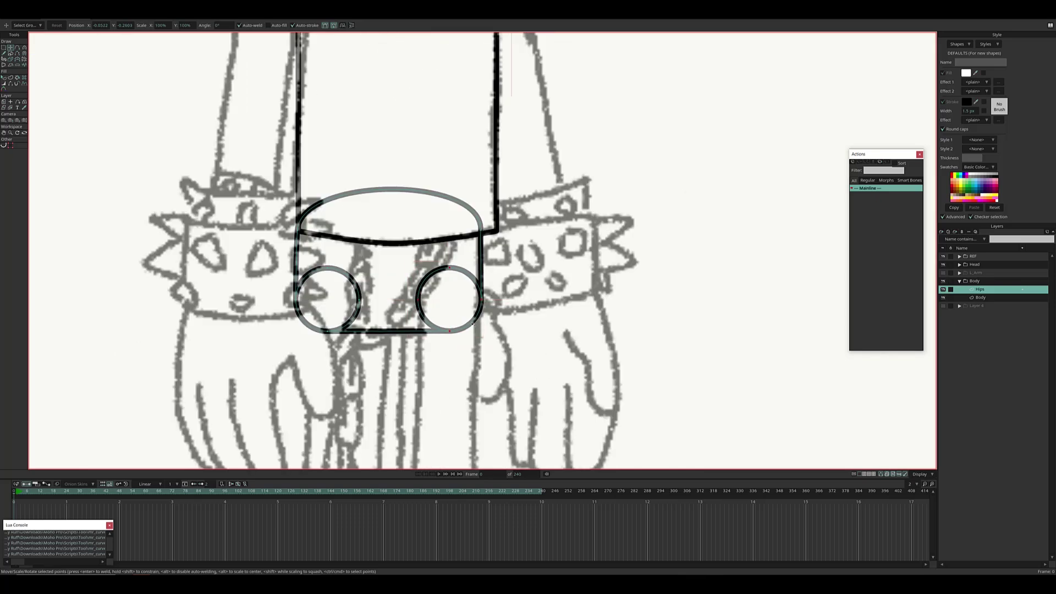
Step: Hide the circle edges of the hip shape, keeping the side lines, the upper curve and the short crotch line
scroll(396, 308, "down", 4)
key("h")
scroll(508, 344, "up", 4)
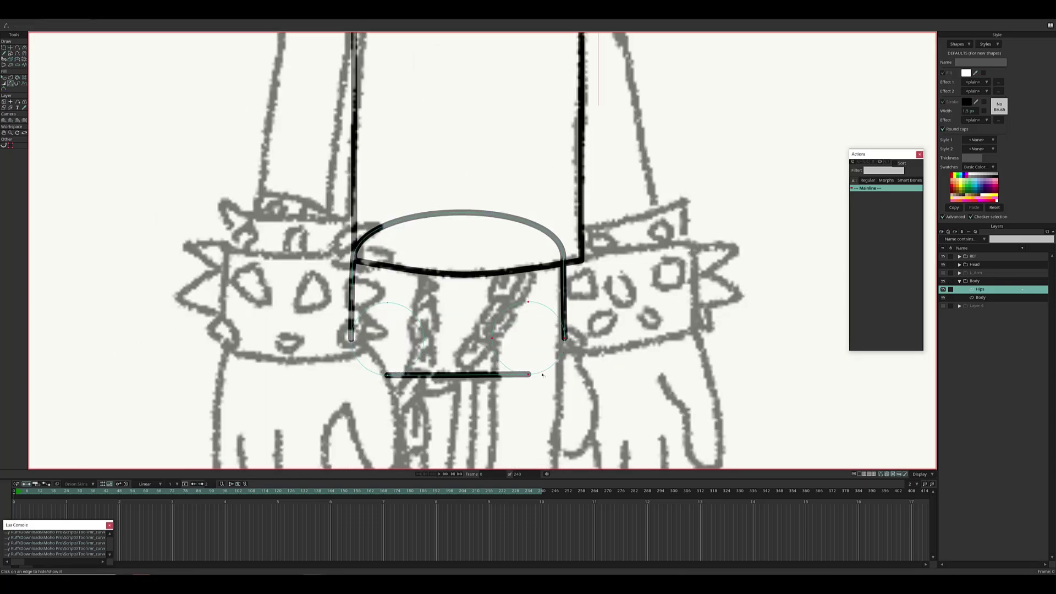
scroll(542, 375, "up", 1)
key("a")
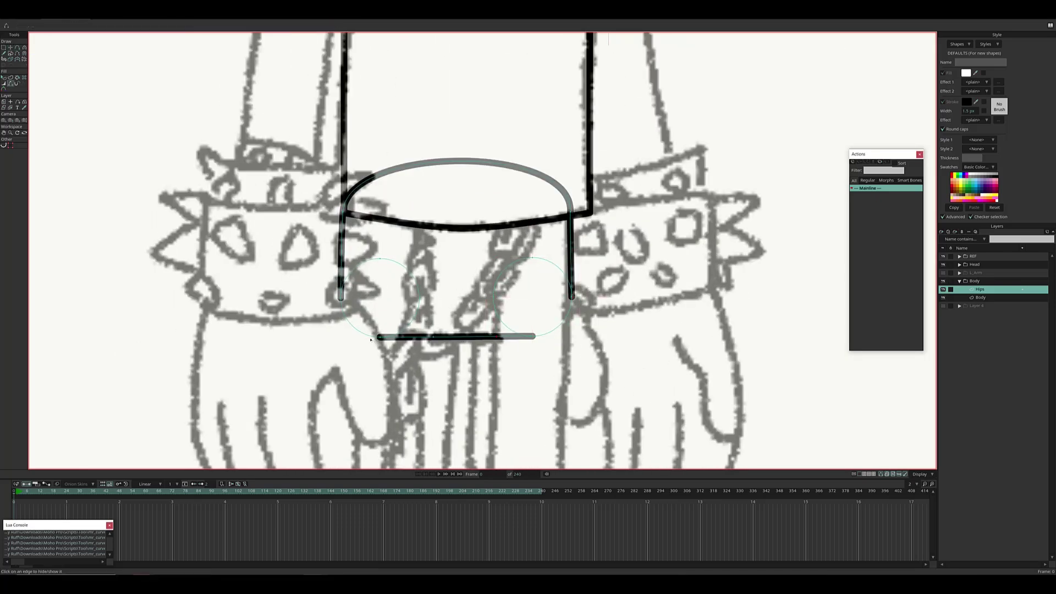
scroll(440, 297, "down", 1)
key("i")
scroll(519, 254, "down", 5)
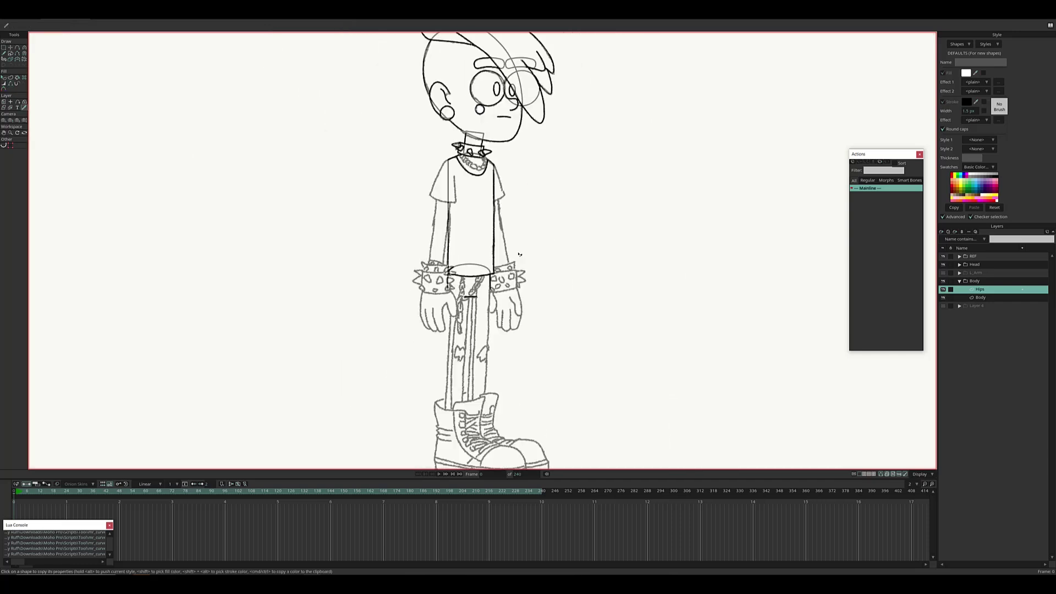
Step: Collapse the Head group and add a new vector layer named L_Thigh
scroll(653, 245, "down", 3)
scroll(660, 308, "up", 3)
scroll(662, 314, "down", 4)
key("m")
left_click(961, 264)
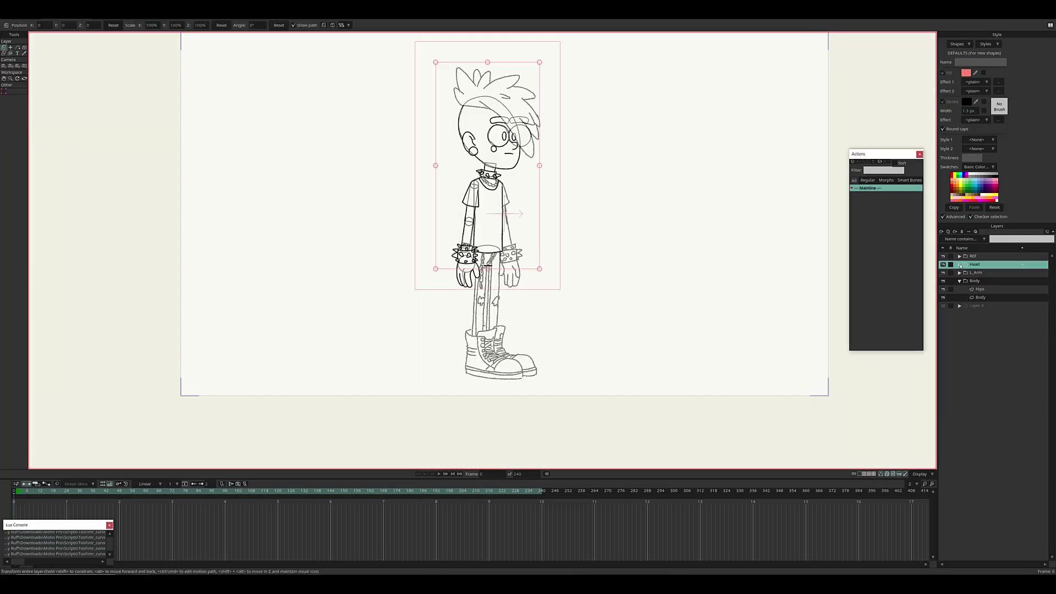
key("ctrl+shift+n")
type("L_Thigh")
key("Return")
Step: Place a circle over the outer hip joint in the L_Thigh layer
scroll(495, 247, "up", 8)
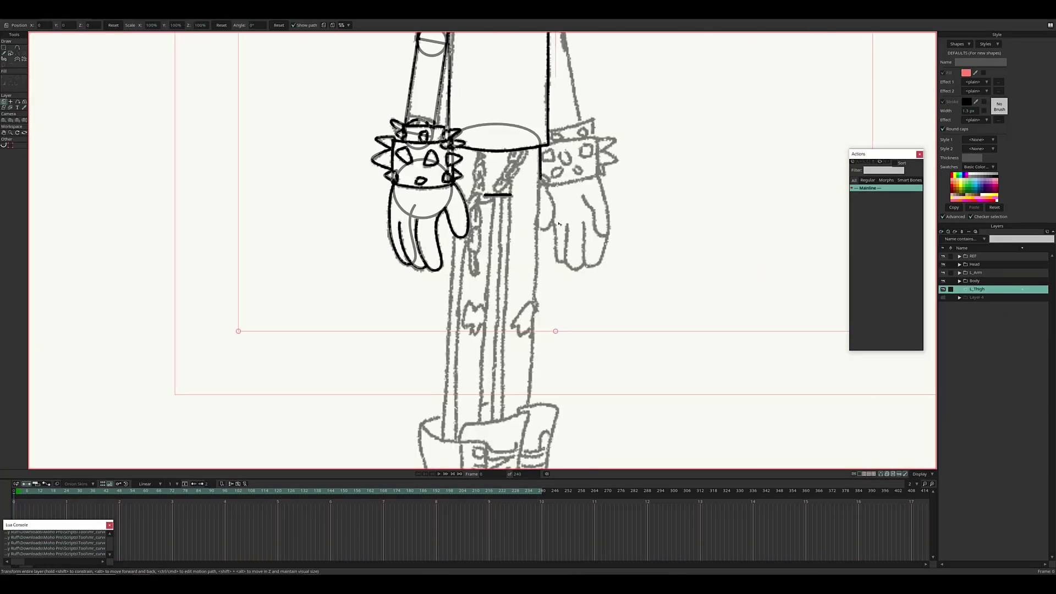
scroll(470, 173, "down", 4)
left_click(978, 306)
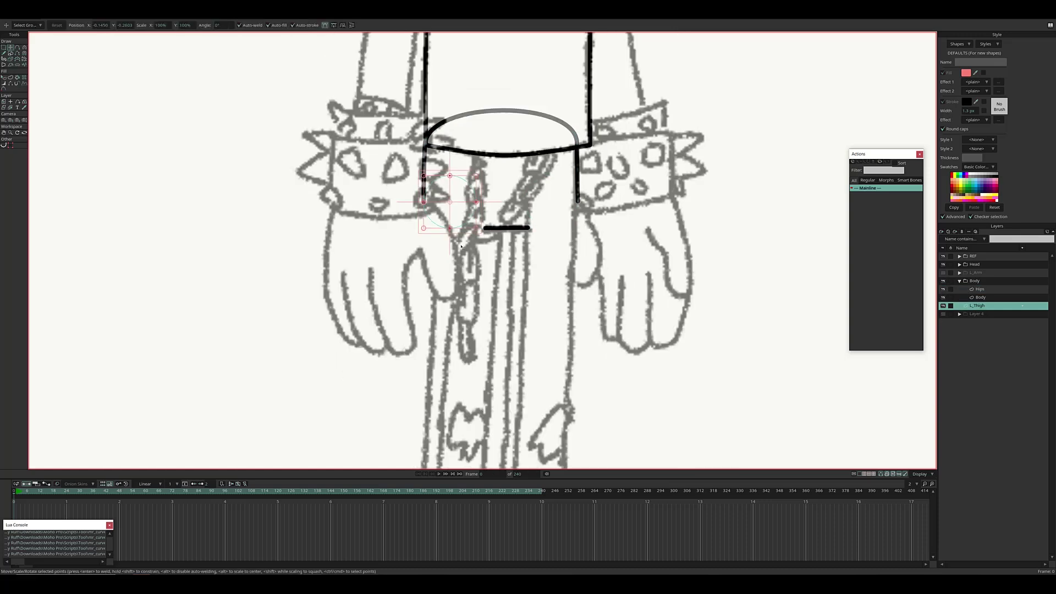
scroll(385, 220, "up", 2)
key("h")
scroll(169, 117, "up", 3)
key("t")
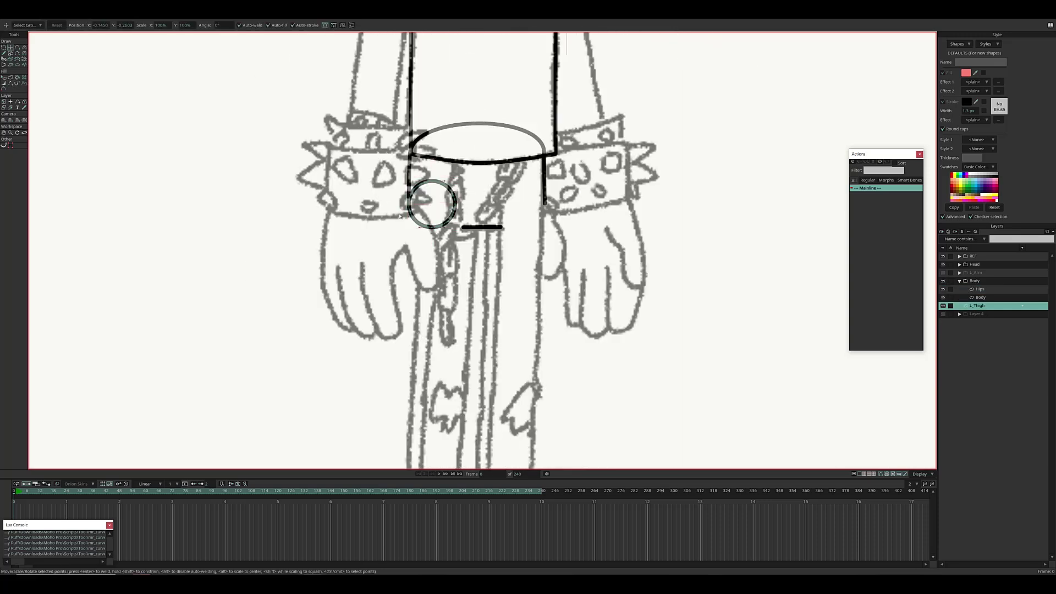
Step: Paste a copy of the hip circle and move it straight down to the knee
key("ctrl+v")
left_click_drag(449, 195, 449, 328)
scroll(449, 328, "down", 4)
scroll(449, 329, "up", 4)
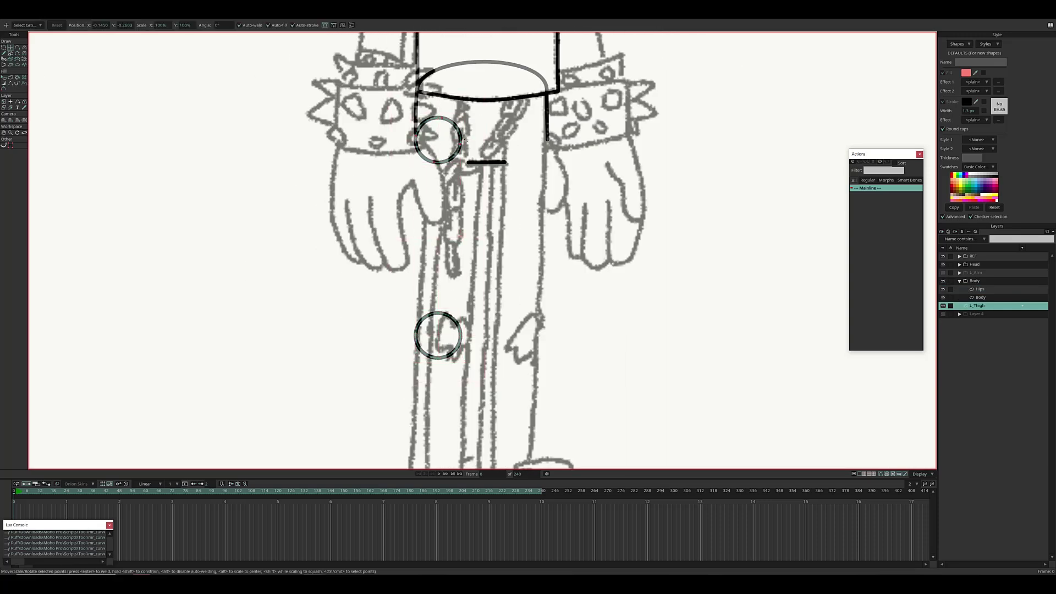
Step: Draw a rectangle between the hip and knee circles in L_Thigh and align its corners with the circles' side points
left_click(12, 53)
scroll(414, 439, "up", 3)
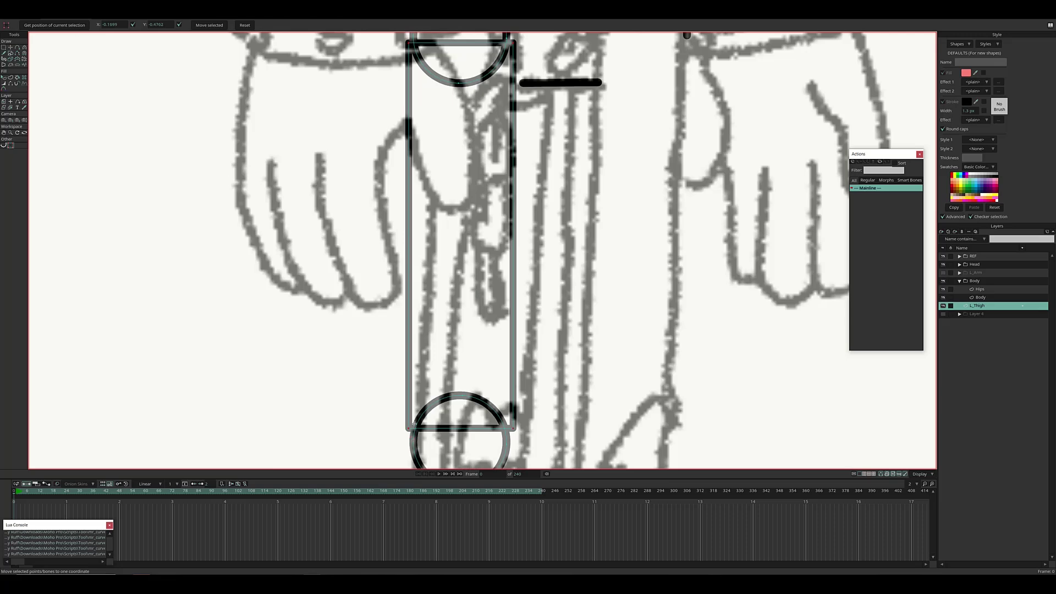
left_click(414, 424)
scroll(448, 220, "down", 3)
scroll(448, 220, "up", 4)
left_click(58, 26)
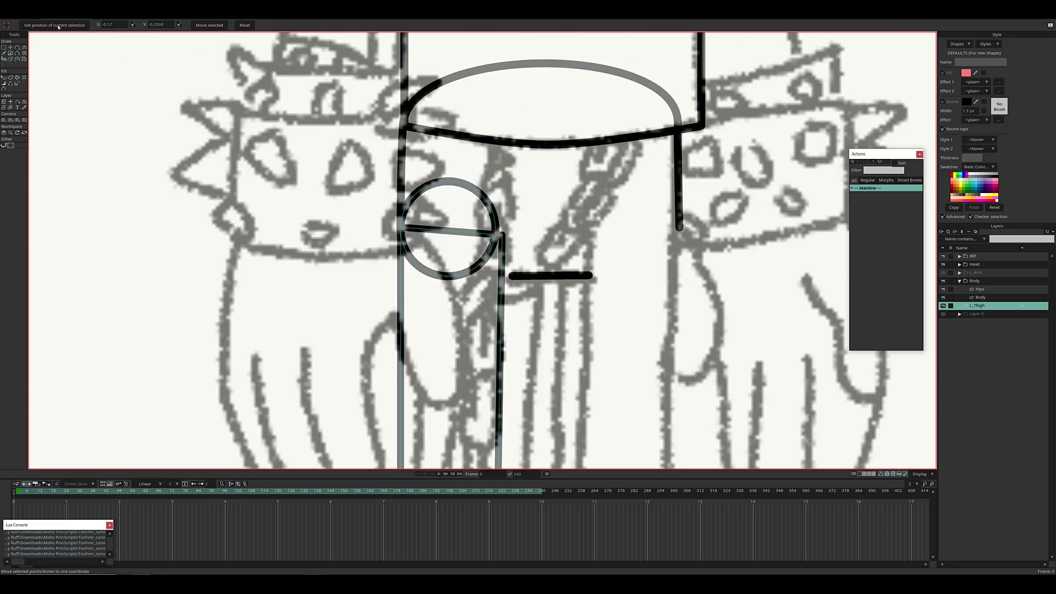
scroll(448, 231, "down", 4)
scroll(715, 275, "up", 3)
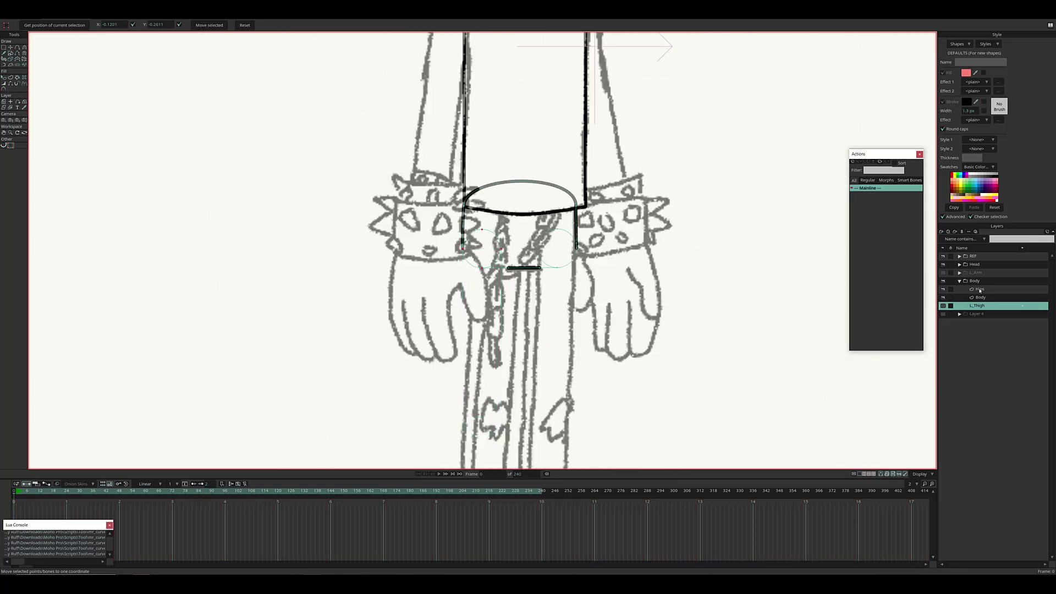
Step: In the Hips layer, move the outer joint circle and its side line inward and narrow the opposite side slightly
left_click(979, 289)
key("g")
left_click_drag(440, 177, 500, 270)
key("t")
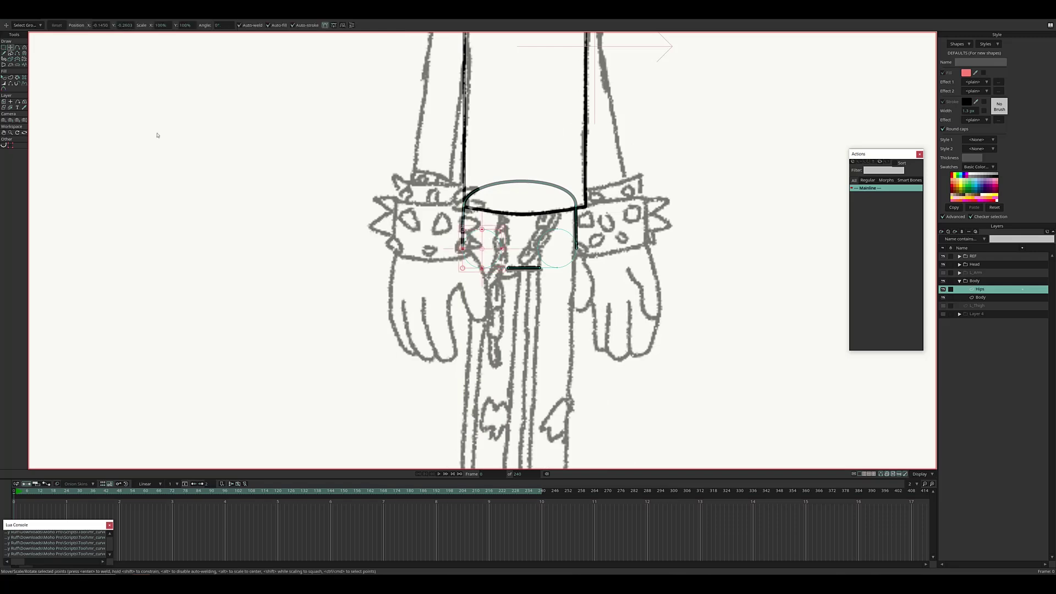
scroll(522, 264, "down", 3)
scroll(523, 264, "up", 4)
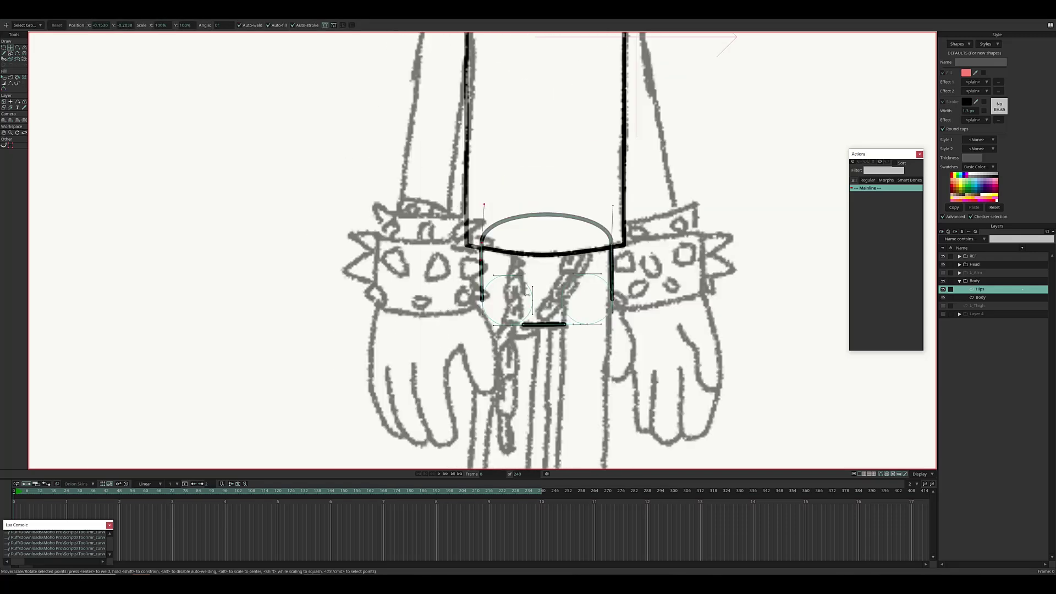
left_click(569, 321)
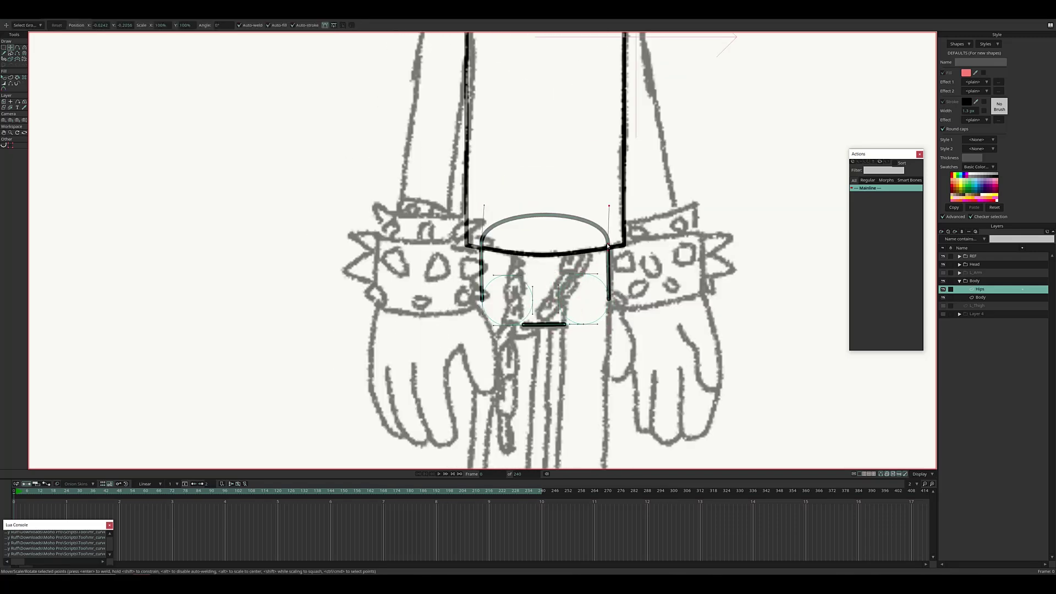
scroll(608, 245, "down", 3)
scroll(468, 318, "up", 3)
key("h")
Step: Duplicate the L_Thigh layer as L_Calf and move the copied limb shape down so it spans from knee to ankle
left_click(973, 305)
key("t")
scroll(495, 247, "down", 3)
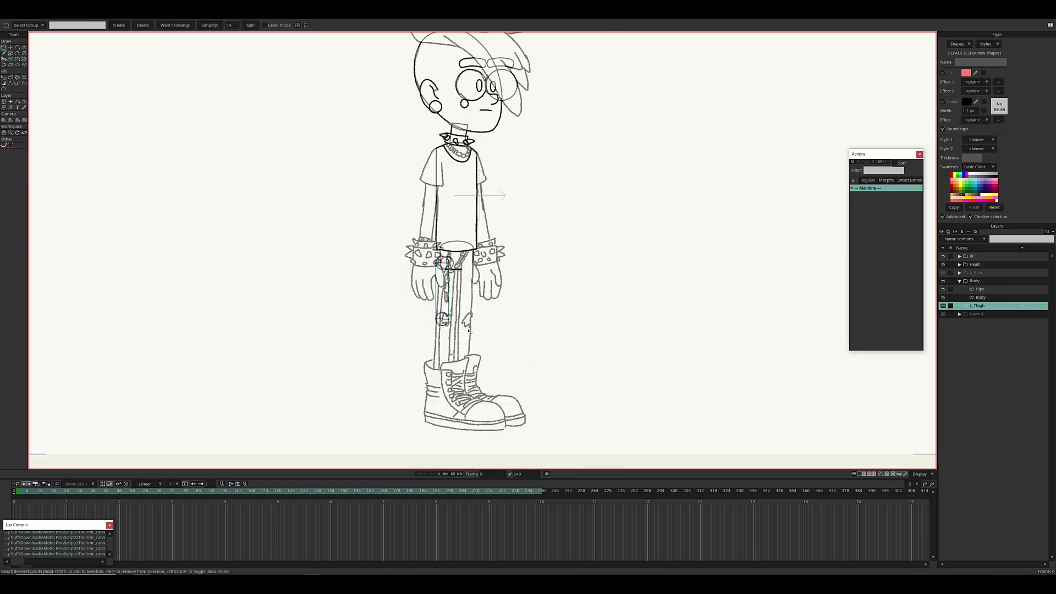
scroll(494, 239, "up", 3)
scroll(517, 167, "down", 3)
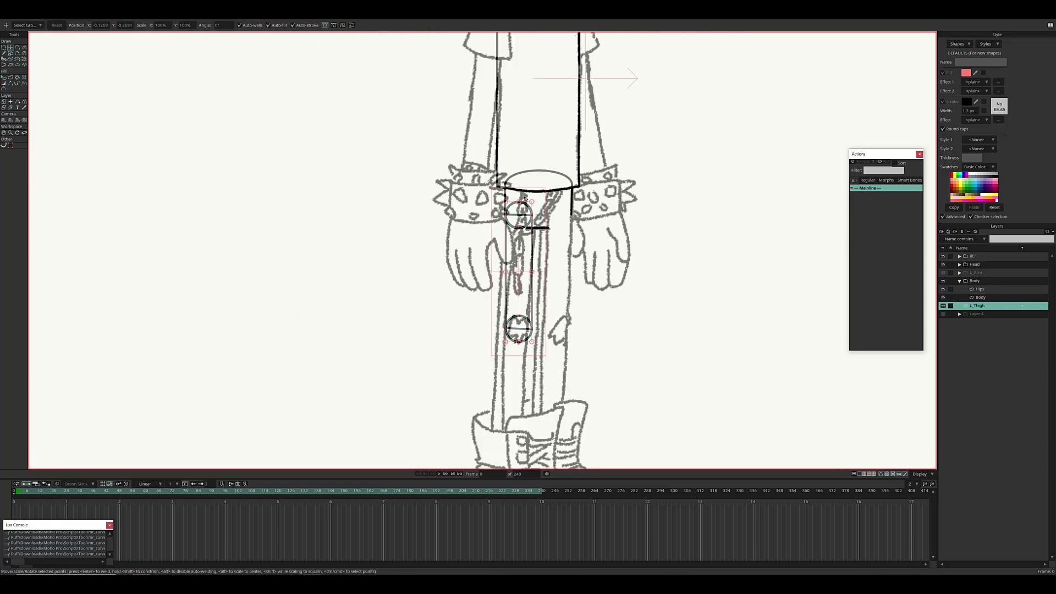
scroll(206, 161, "up", 4)
scroll(206, 161, "down", 3)
right_click(1009, 317)
left_click(1014, 324)
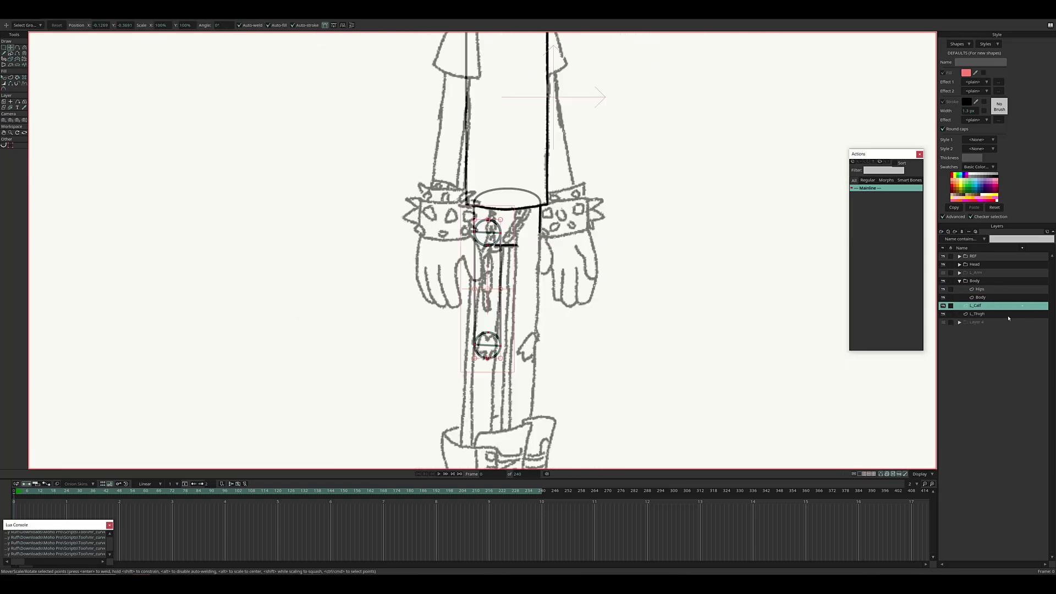
scroll(618, 266, "down", 3)
Step: Group the L_Calf and L_Thigh layers as L_Leg and rotate the group slightly to follow the sketched leg
left_click(976, 313, "shift")
right_click(977, 313)
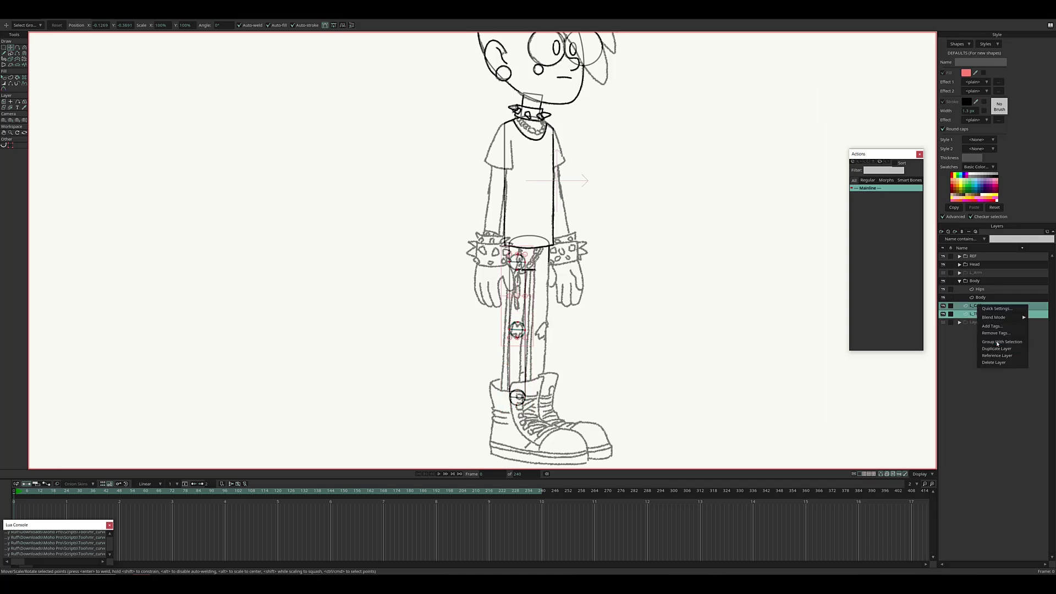
left_click(990, 325)
type("L_Legs")
left_click_drag(620, 292, 606, 229)
scroll(618, 196, "up", 1)
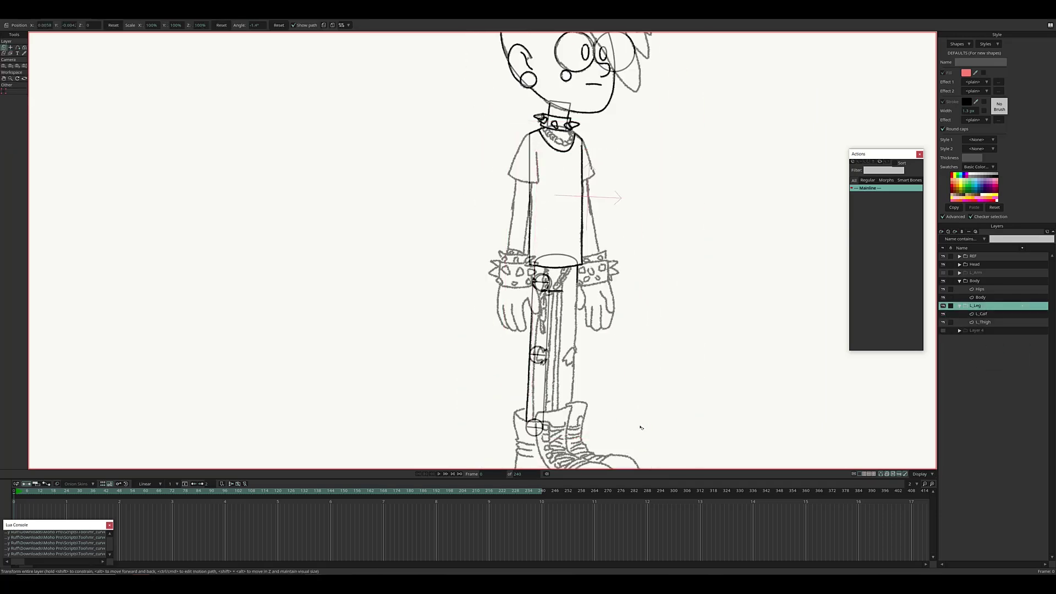
Step: Adjust the points of the thigh and calf shapes to fit the sketched leg
scroll(713, 162, "up", 4)
left_click(480, 122, "ctrl+alt")
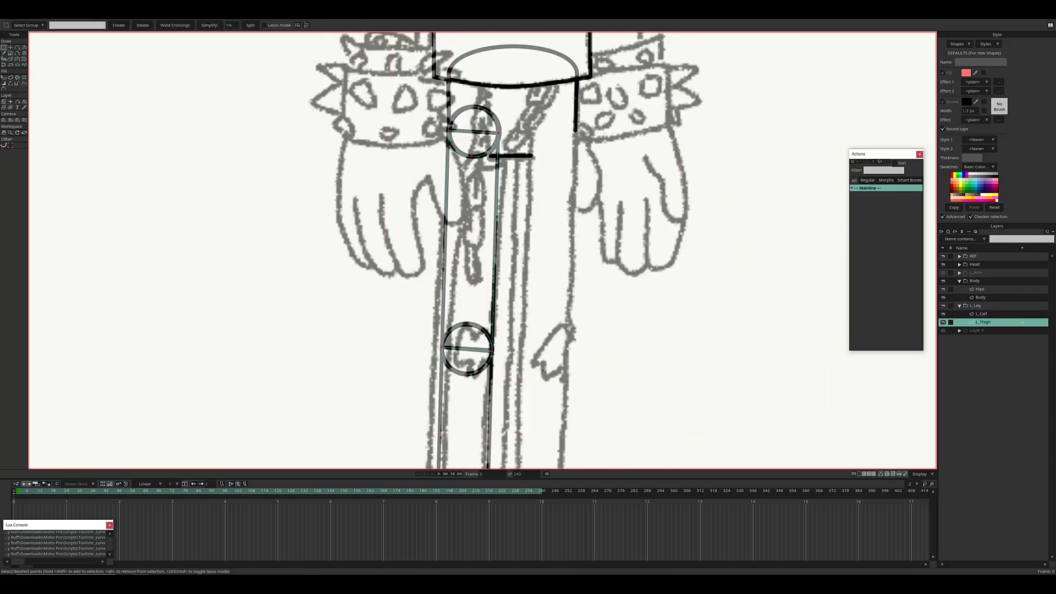
scroll(77, 146, "down", 3)
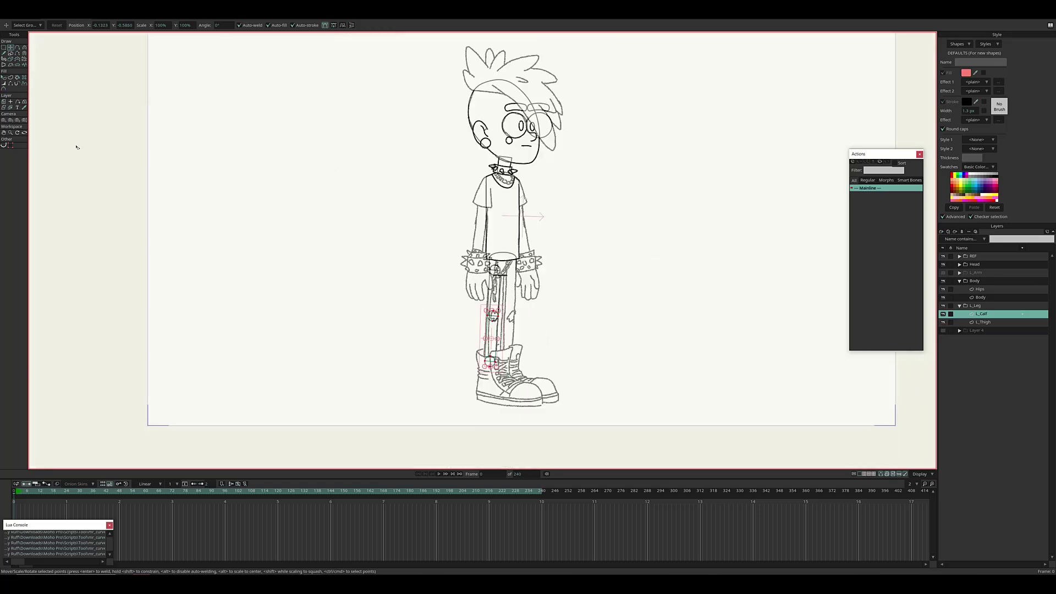
Step: Show the L_Arm group and review the traced character with the REF group temporarily hidden
key("i")
scroll(509, 325, "up", 3)
scroll(512, 311, "down", 3)
left_click(958, 264)
left_click(979, 281)
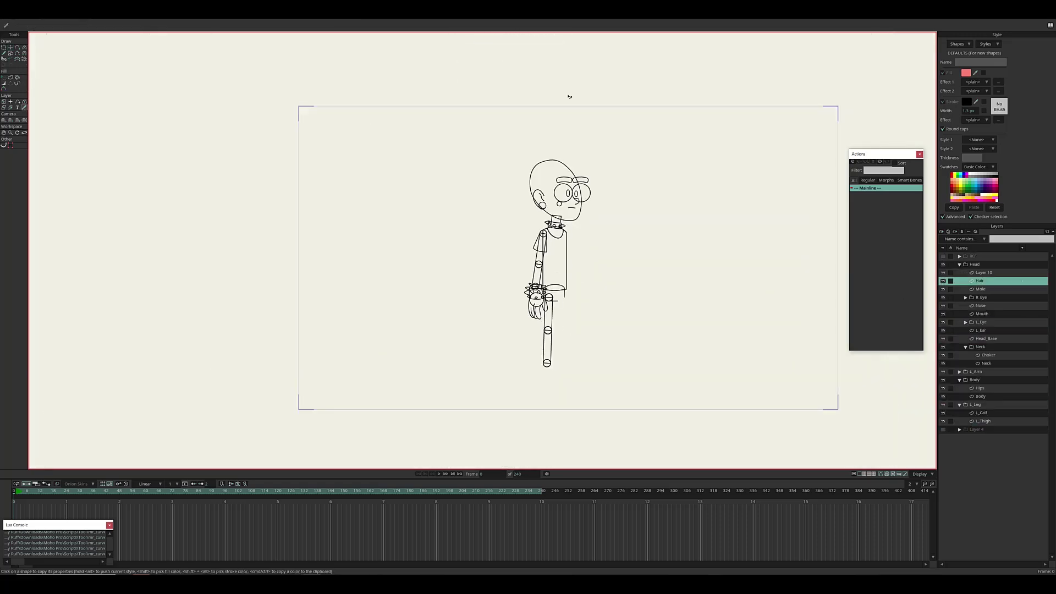
key("u")
left_click(959, 264)
scroll(528, 224, "up", 5)
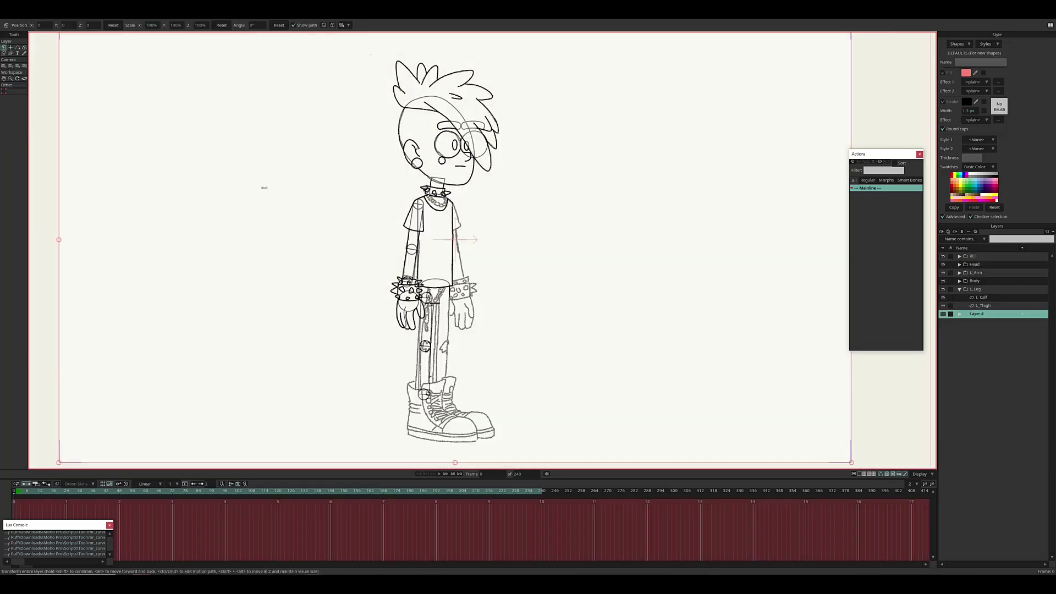
Step: Nest the leg layers in a Legs group containing L_Leg, with the thigh and calf inside a group named L_Leg 3/4
left_click(999, 287)
left_click(960, 290)
double_click(982, 297)
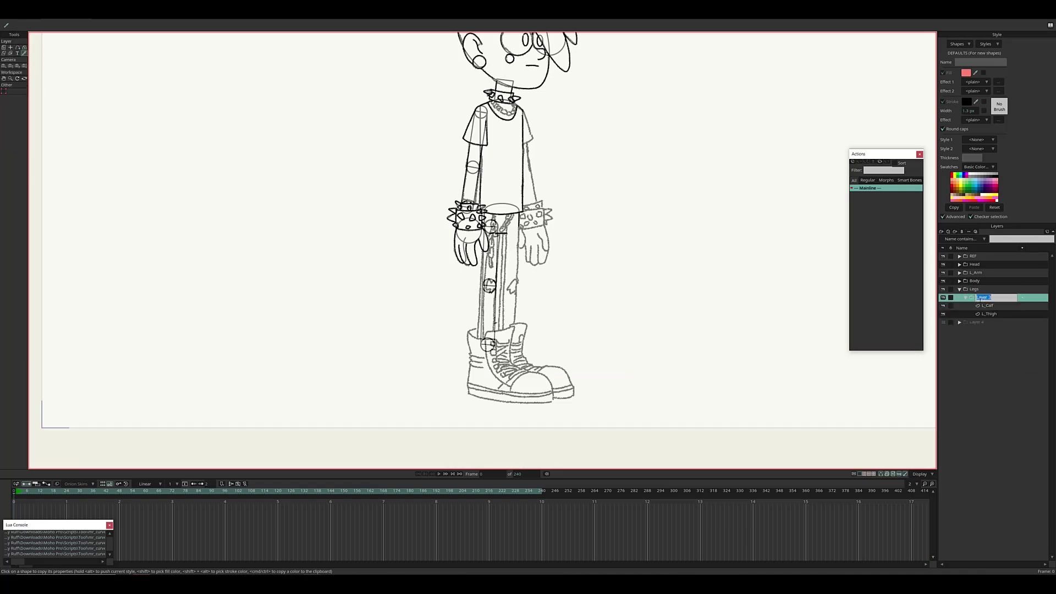
key("ctrl+g")
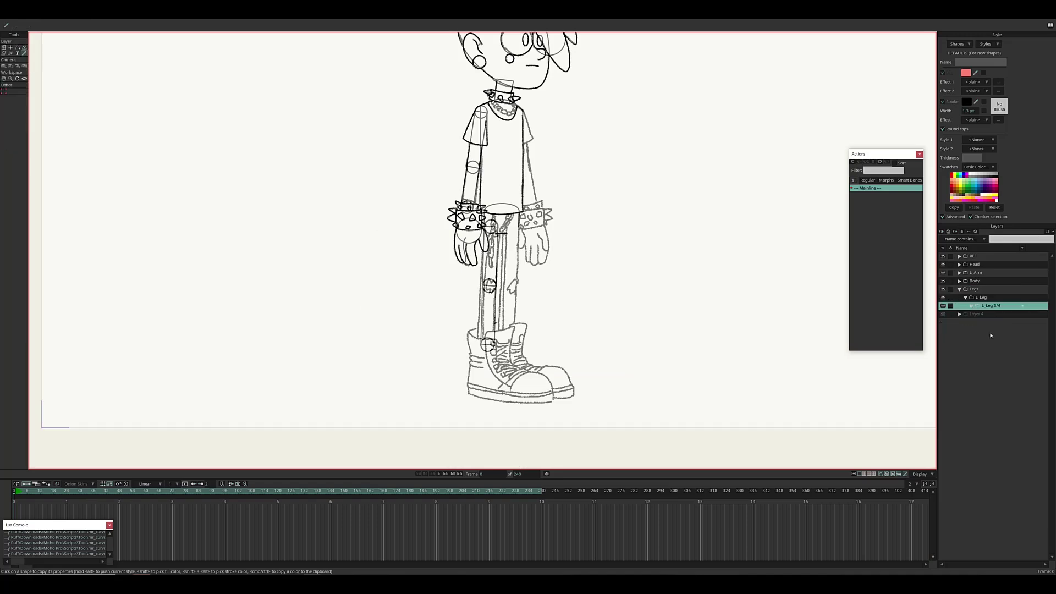
Step: Collapse the L_Leg group, add a vector layer named L_Boot above it inside Legs, and hide L_Leg
left_click(965, 297)
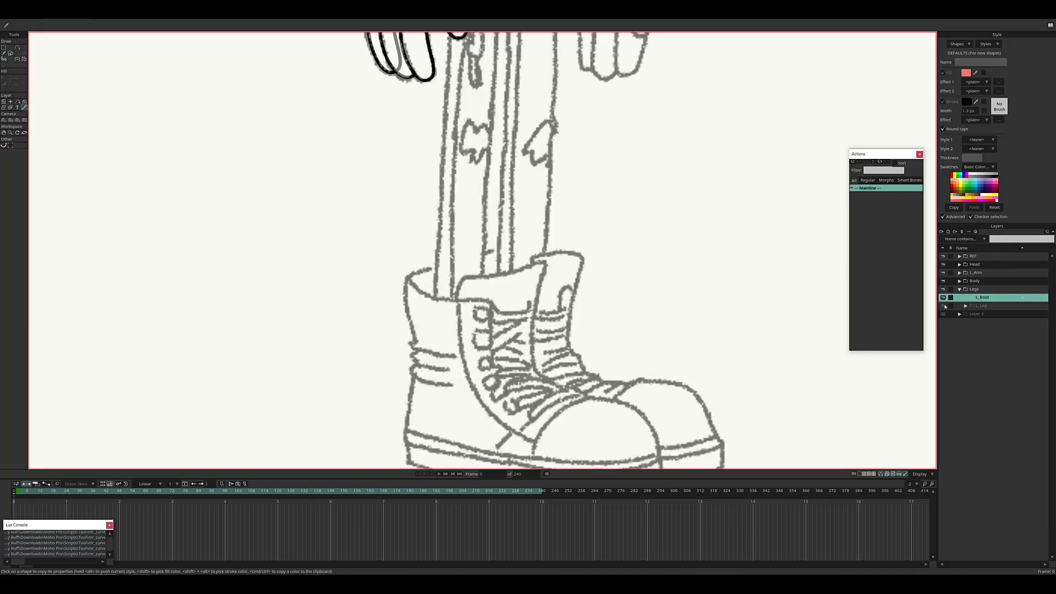
scroll(734, 439, "down", 3)
scroll(660, 346, "up", 4)
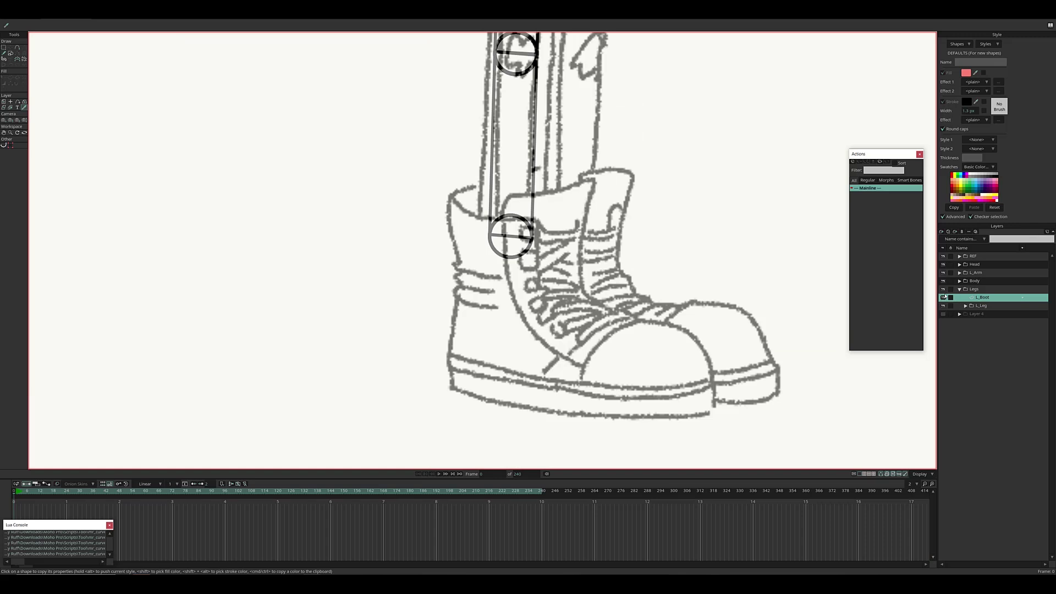
left_click(10, 53)
key("t")
left_click_drag(590, 357, 455, 342)
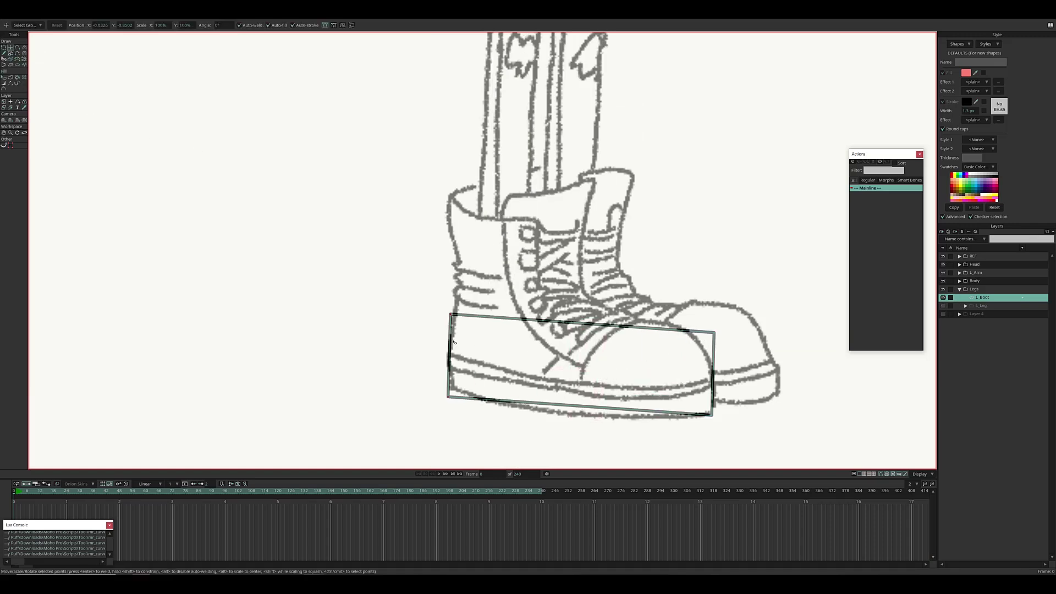
key("ctrl+z")
key("ctrl+z")
Step: Trace the front boot's toe cap as a closed outline with auto-fill off, curving its edges to match the sketch
key("a")
scroll(534, 363, "down", 3)
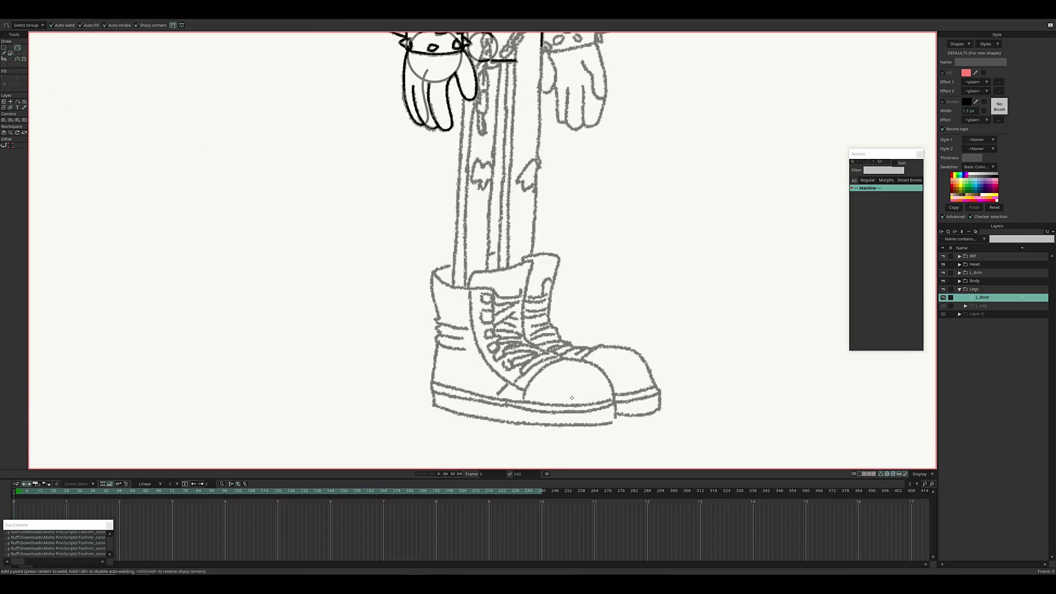
scroll(535, 363, "up", 3)
left_click(517, 403)
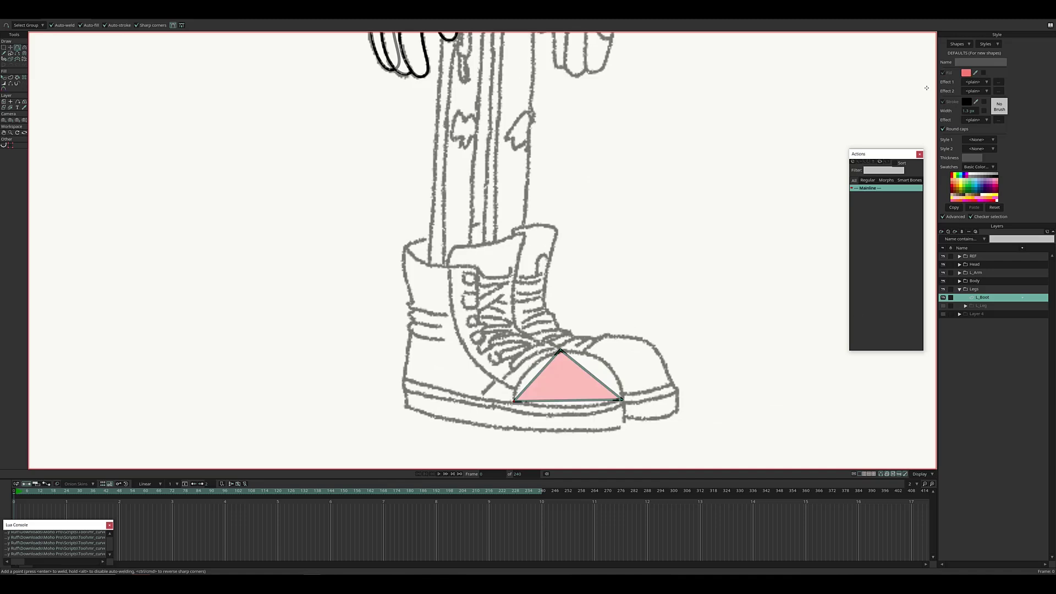
key("ctrl+z")
scroll(605, 362, "up", 3)
key("t")
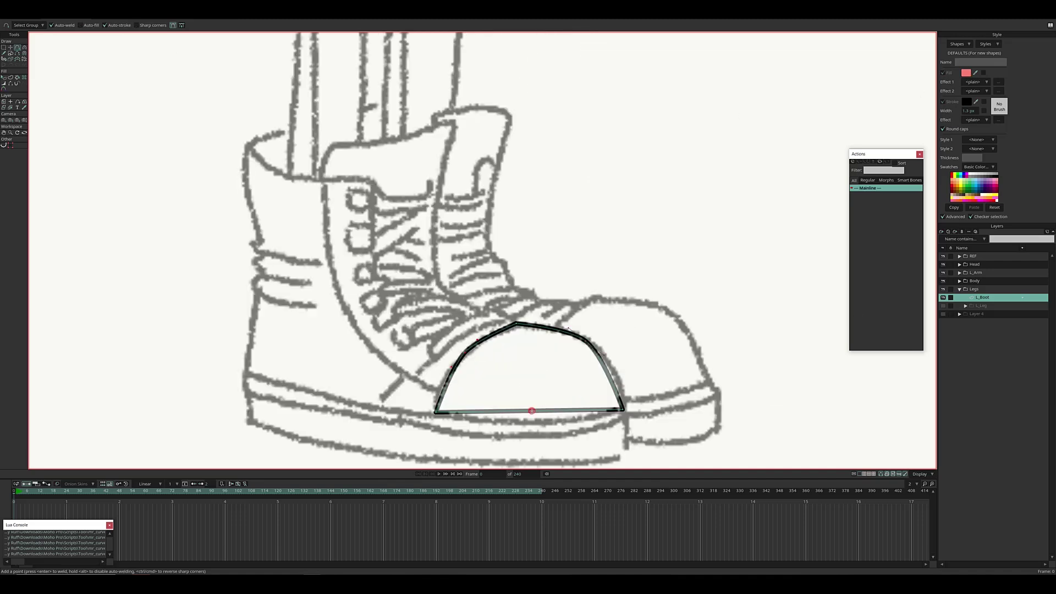
left_click_drag(517, 324, 455, 422)
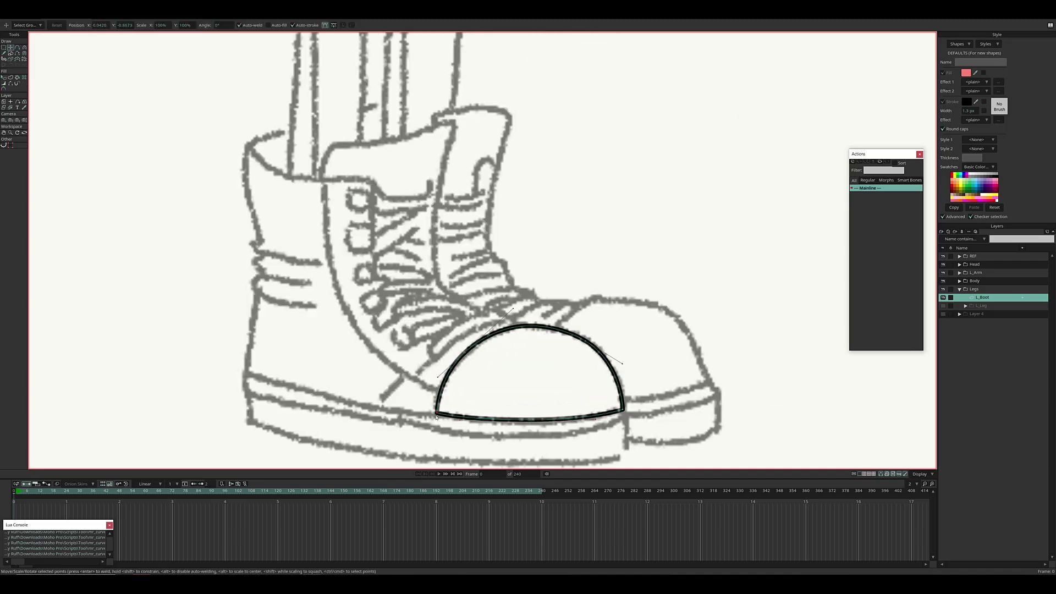
scroll(436, 417, "down", 3)
scroll(605, 341, "up", 3)
Step: Trace the boot's tongue panel from the toe cap up around its upper edge and back, adjusting the curve handles to the sketch
key("a")
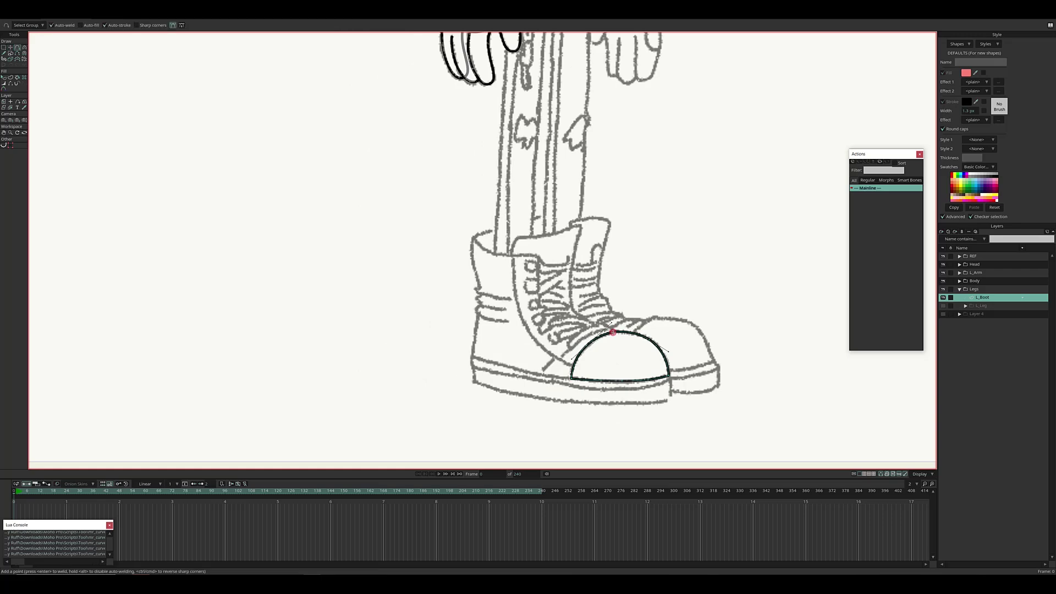
left_click(510, 250)
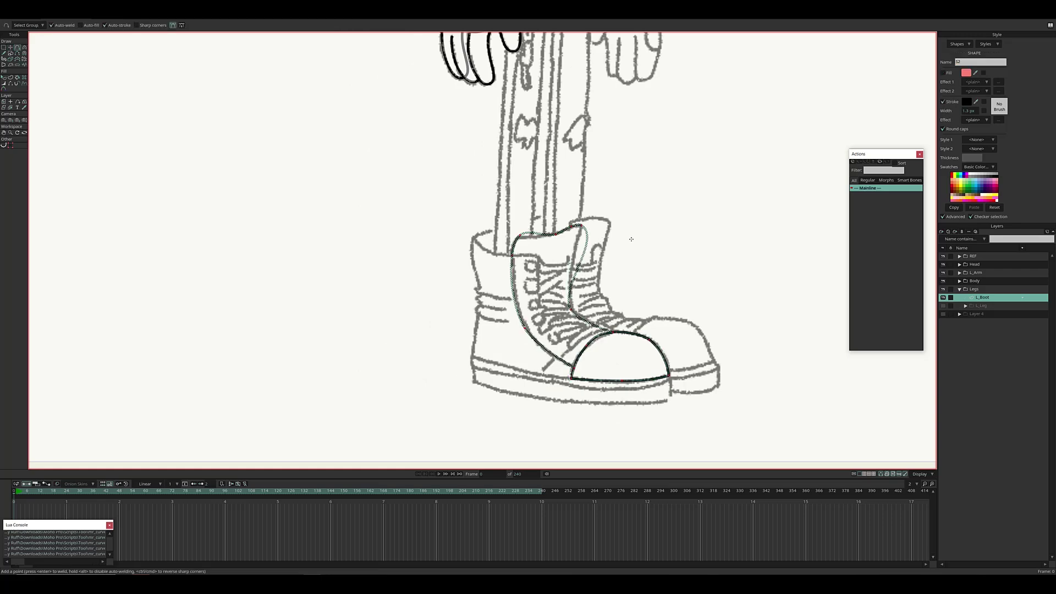
key("t")
scroll(511, 250, "up", 5)
scroll(510, 251, "down", 2)
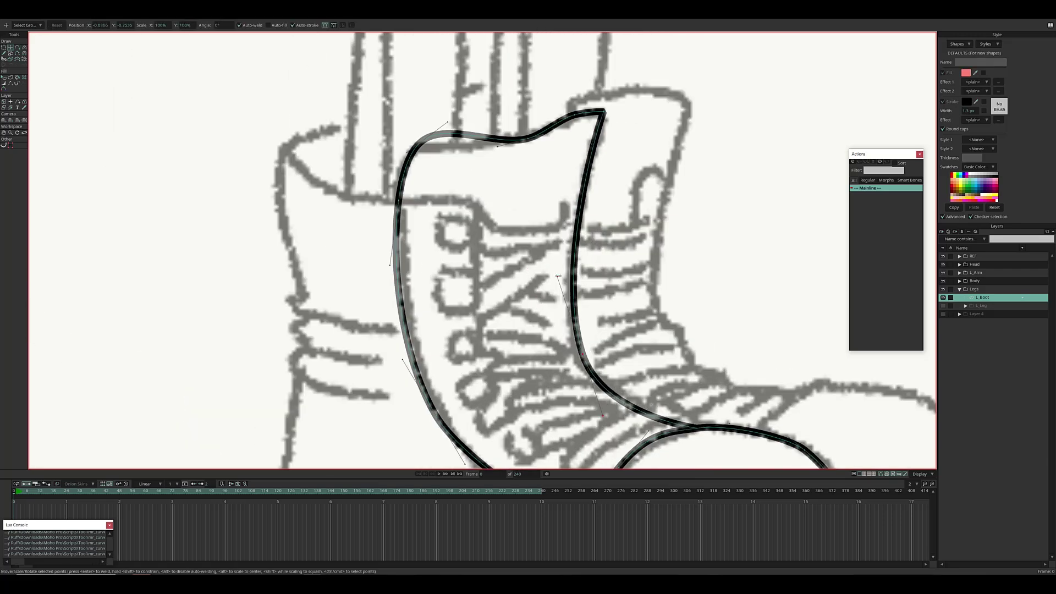
scroll(619, 327, "down", 2)
scroll(538, 383, "up", 2)
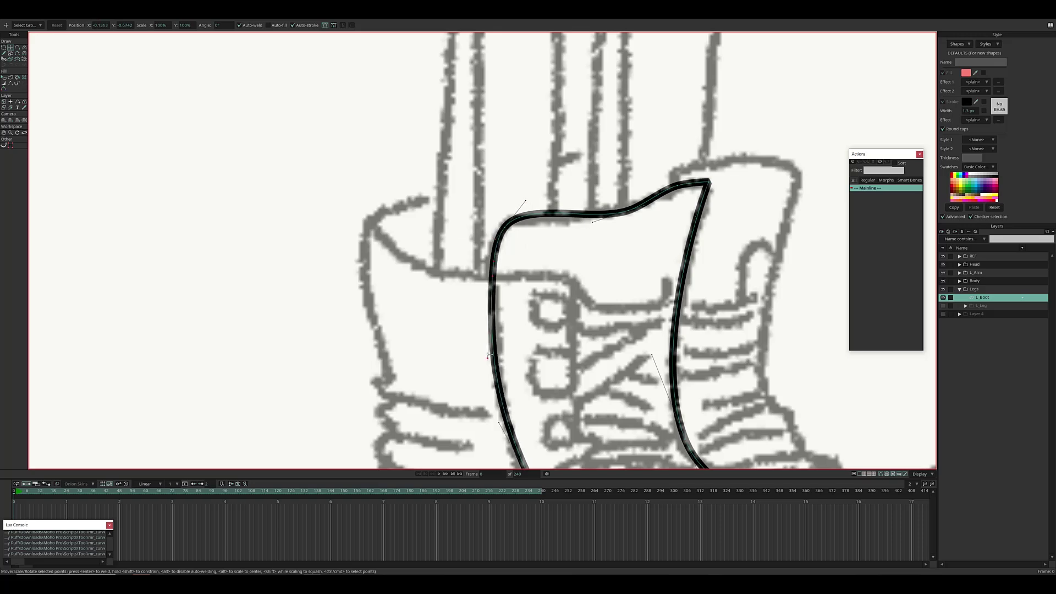
scroll(613, 110, "down", 3)
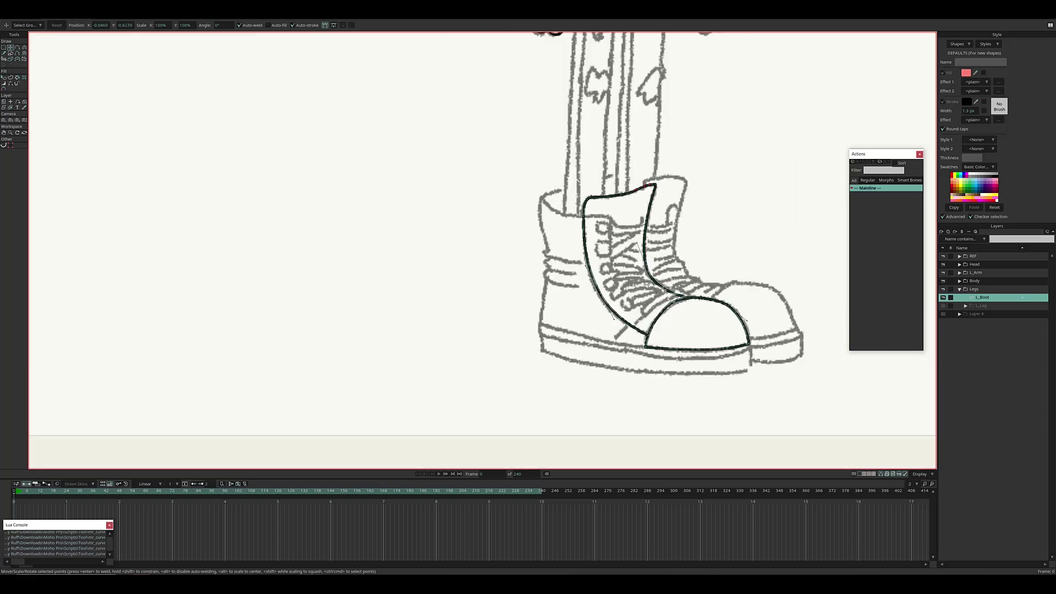
scroll(613, 110, "up", 1)
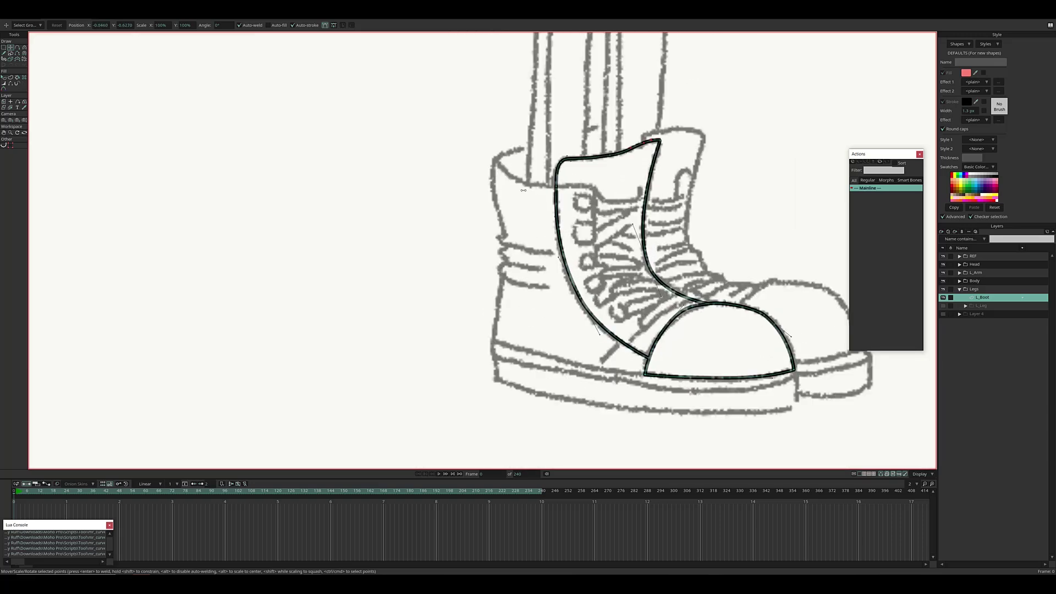
Step: Add the boot shaft outline with sharp corners, running from the lace edge over the collar and down the creased back to the toe cap
key("a")
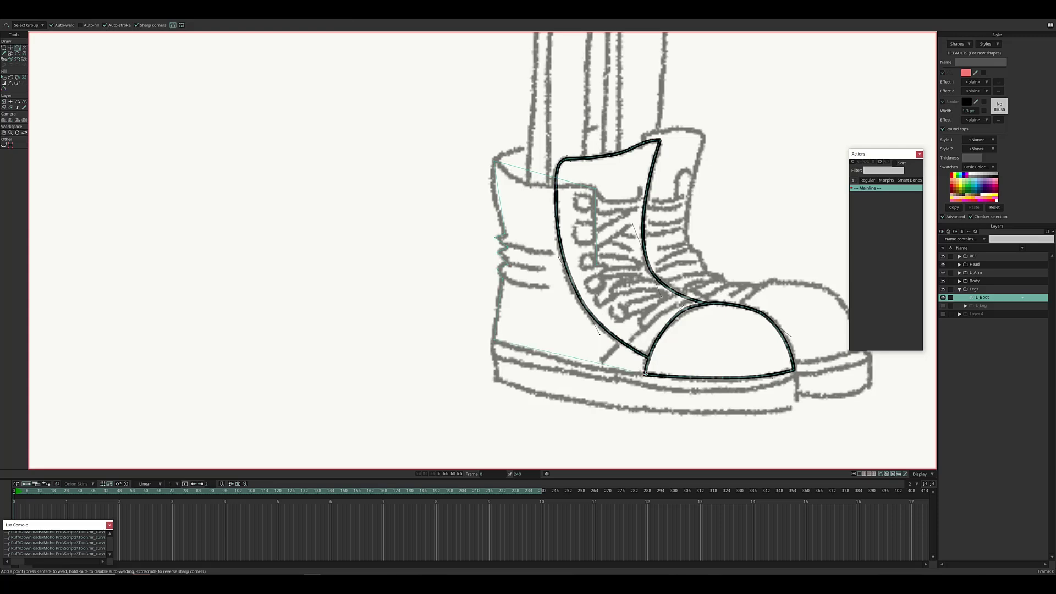
left_click(645, 374)
key("c")
scroll(538, 209, "up", 2)
key("t")
scroll(508, 227, "down", 2)
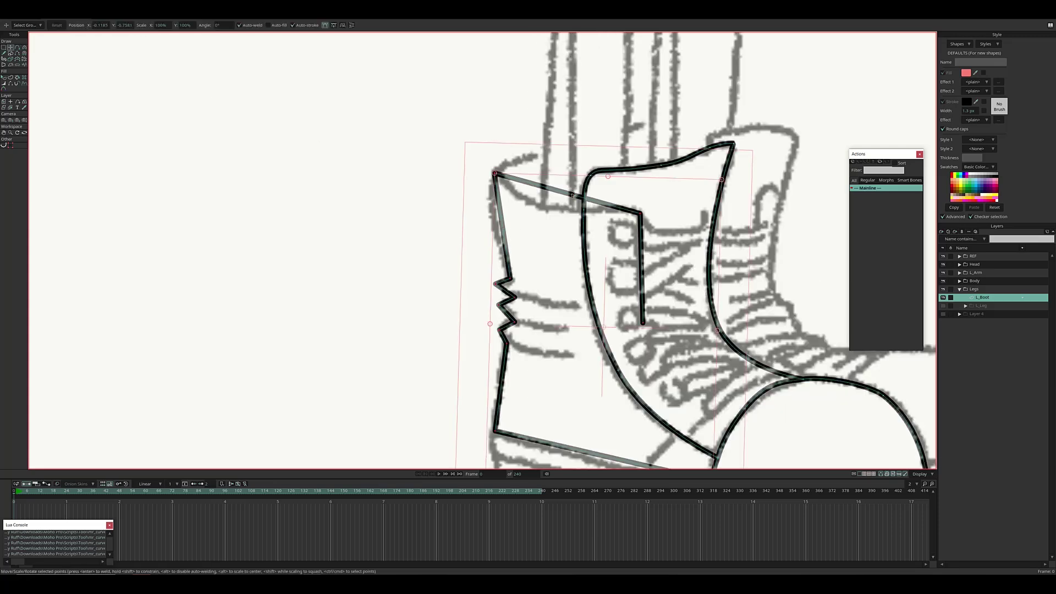
Step: Curve the boot shaft's collar edge from the back corner to the lace edge so it follows the sketch
scroll(562, 139, "up", 2)
left_click_drag(572, 213, 636, 248)
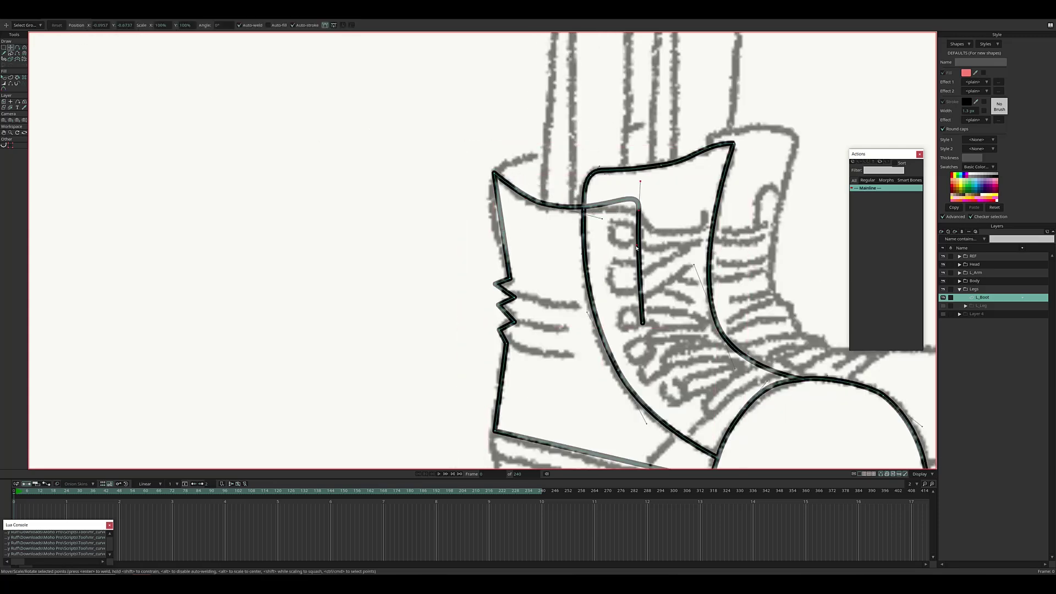
scroll(495, 176, "down", 1)
left_click_drag(498, 172, 465, 160)
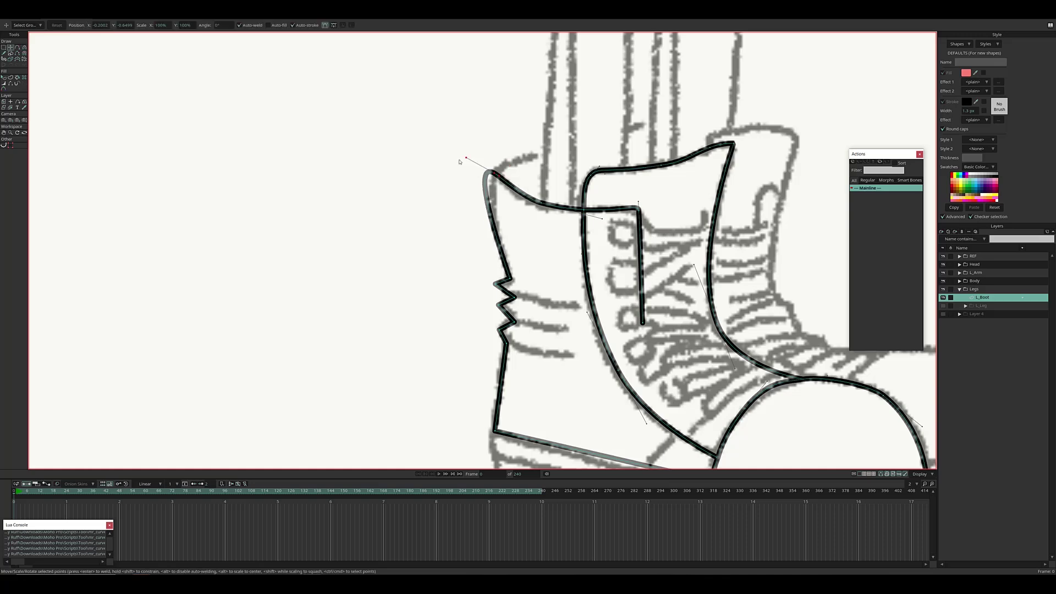
Step: Round the crease points at the back of the boot shaft and bow the shaft's lower edge to match the sketch
scroll(465, 160, "down", 2)
scroll(561, 278, "up", 3)
scroll(561, 279, "up", 3)
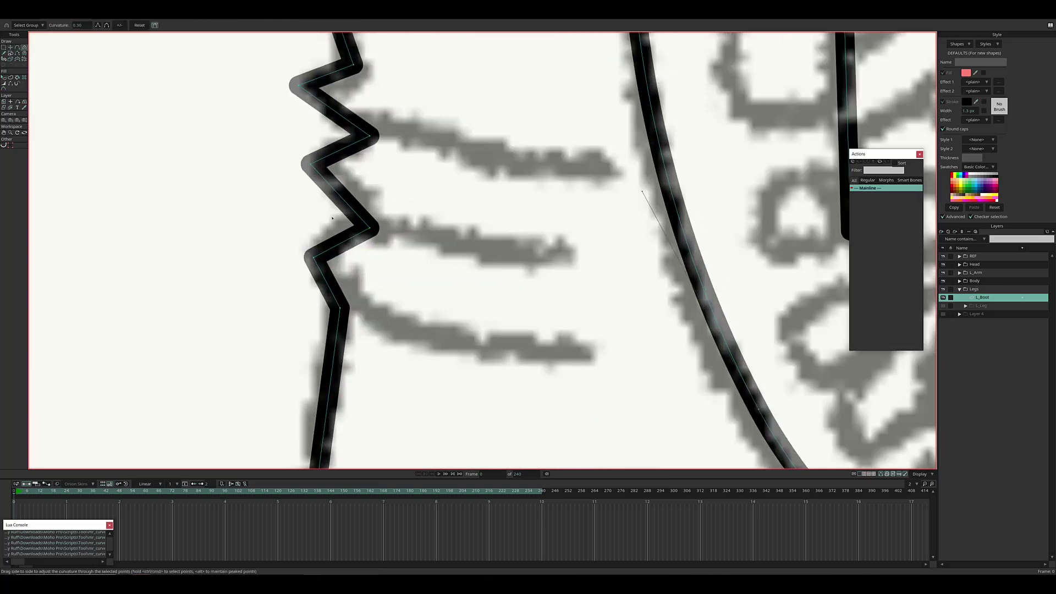
key("c")
scroll(535, 163, "down", 5)
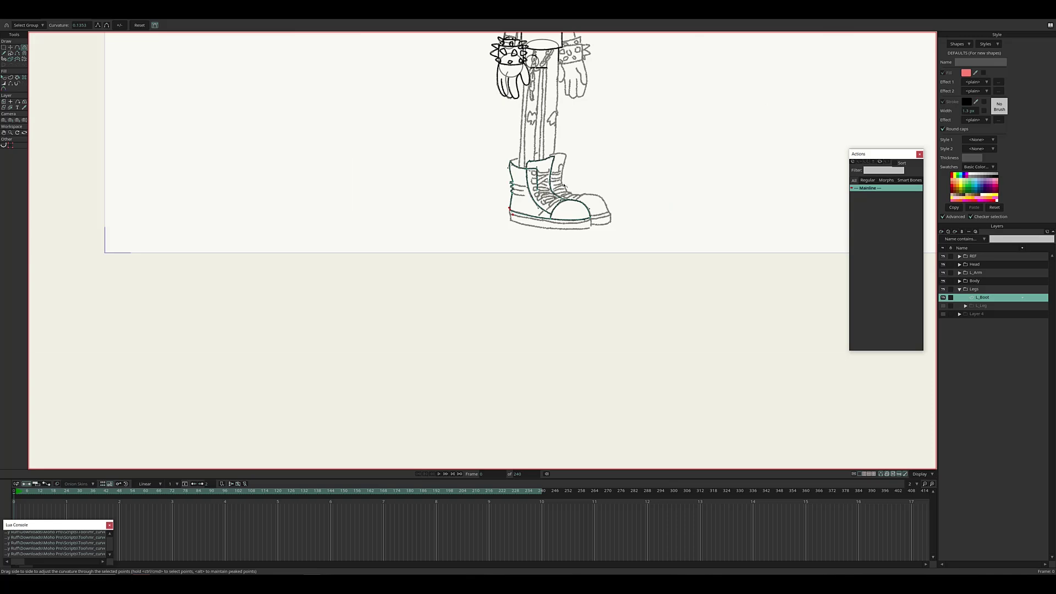
scroll(564, 185, "up", 5)
scroll(316, 364, "down", 5)
Step: Trace the boot's sole from the heel around its underside to the toe cap, curving the bottom edge to the sketch
key("a")
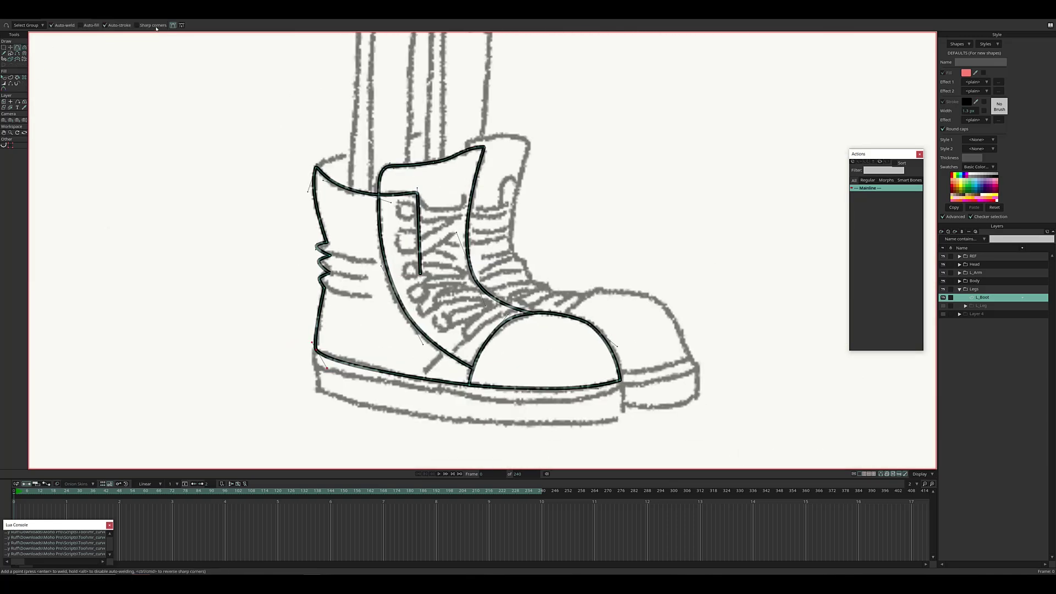
scroll(316, 364, "up", 6)
left_click_drag(845, 432, 845, 431)
scroll(460, 380, "down", 3)
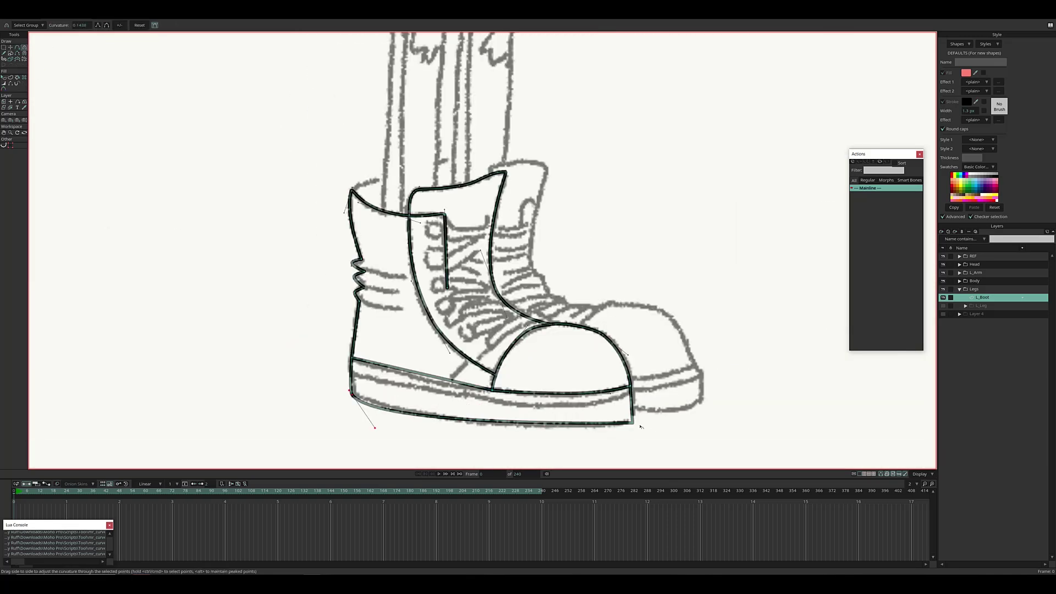
scroll(640, 426, "up", 3)
key("t")
left_click_drag(708, 372, 481, 358)
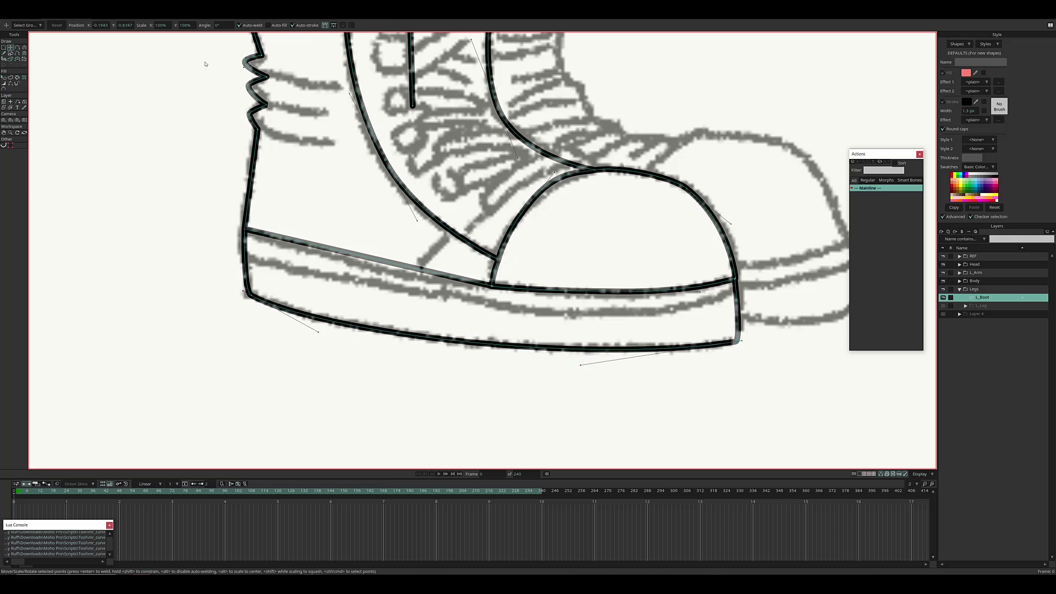
Step: Hide the REF group, show L_Leg again, and fill the Hair shapes in the Head group with white
scroll(205, 63, "down", 6)
key("i")
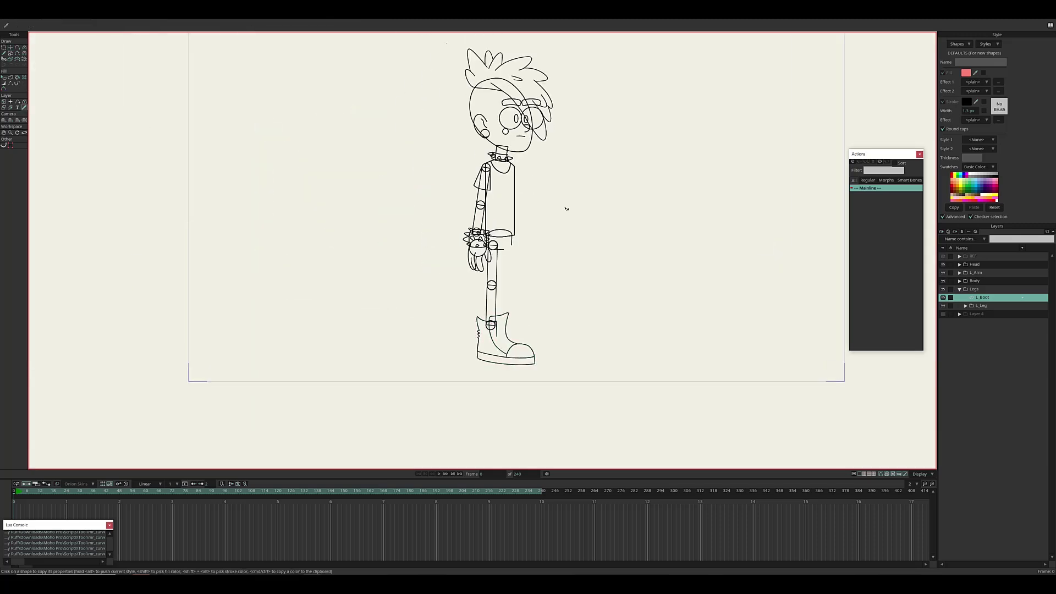
scroll(566, 209, "up", 2)
scroll(608, 158, "up", 3)
key("m")
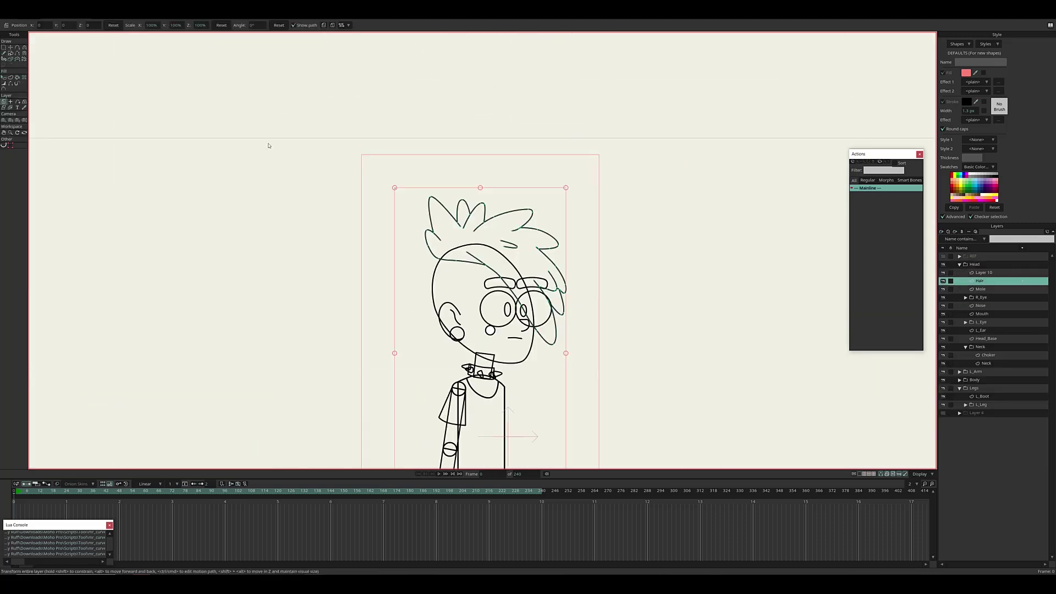
scroll(268, 146, "down", 1)
key("q")
Step: Fill the Mole shape and the pupil on R_Eye_Pupil with solid black
left_click(409, 281)
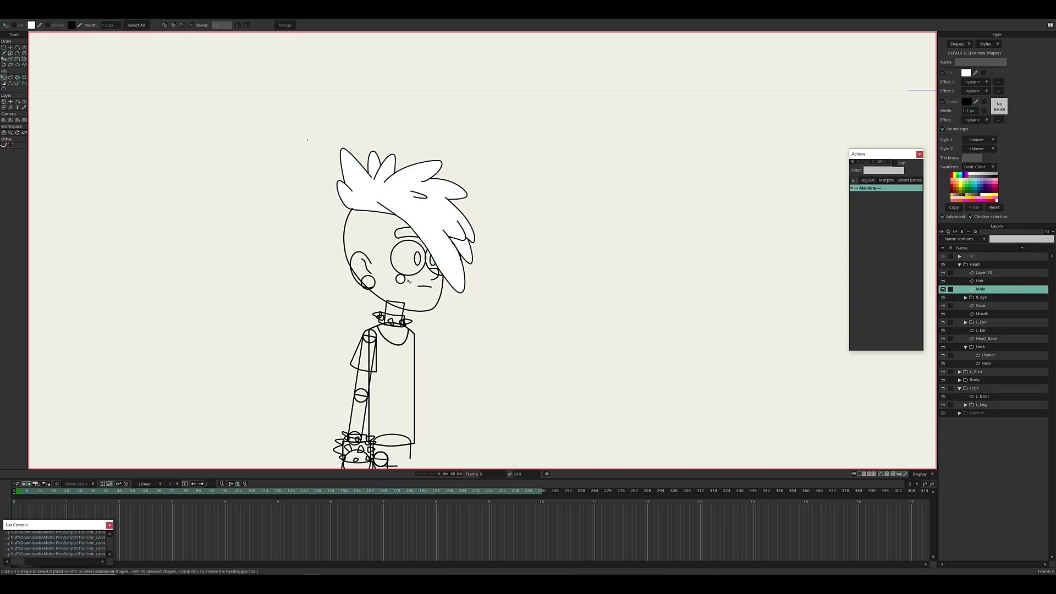
scroll(409, 281, "up", 2)
left_click(966, 73)
left_click(550, 189)
left_click(966, 297)
left_click(965, 73)
left_click(640, 191)
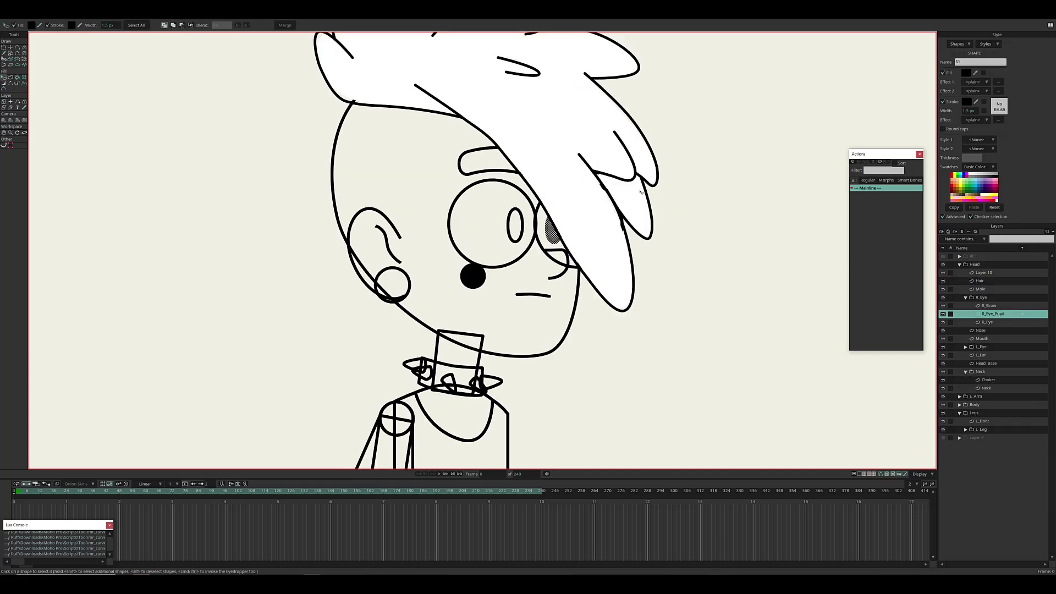
Step: Expand the L_Eye group and fill the eyebrow on L_Brow and the pupil on L_Eye_Pupil with black
left_click(965, 346)
left_click(988, 355)
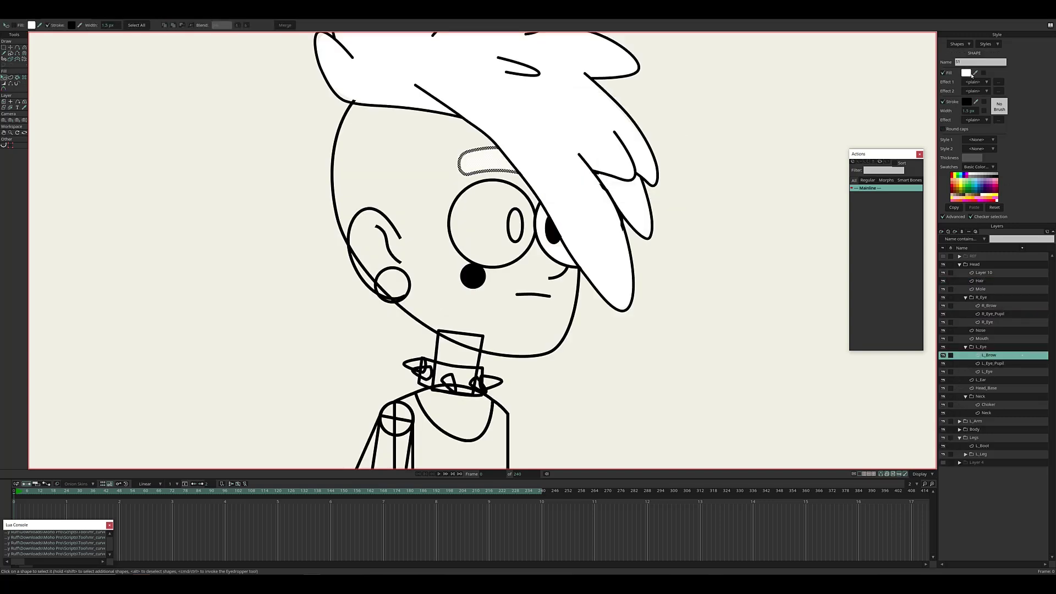
left_click(966, 73)
left_click(550, 189)
left_click(993, 363)
left_click(966, 73)
left_click(550, 189)
Step: Fill the left eye white, set the nose's fill, and move the Nose layer above the R_Eye group
left_click(987, 371)
key("m")
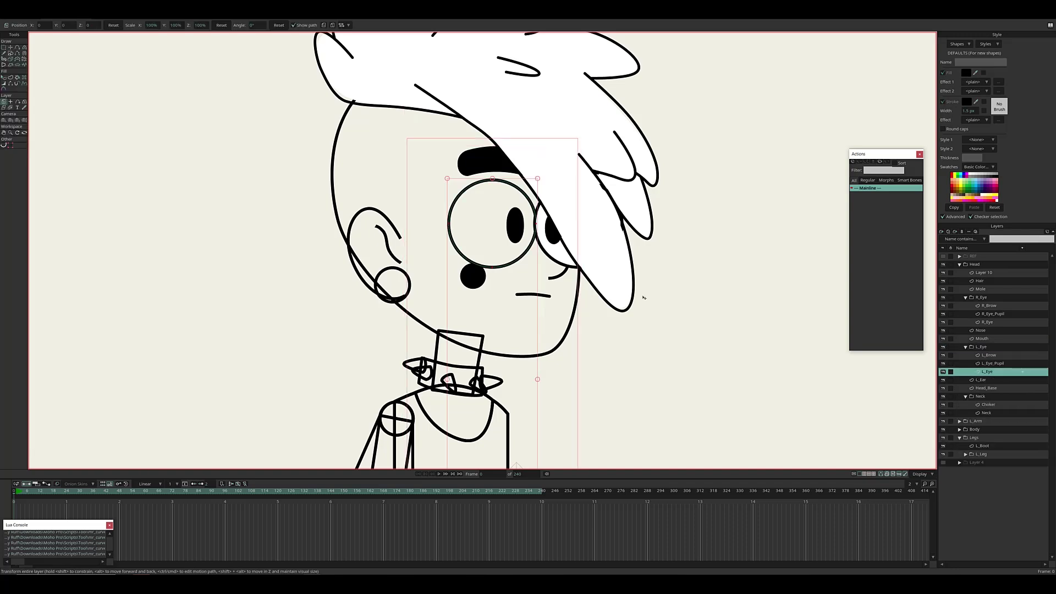
key("q")
left_click(550, 278)
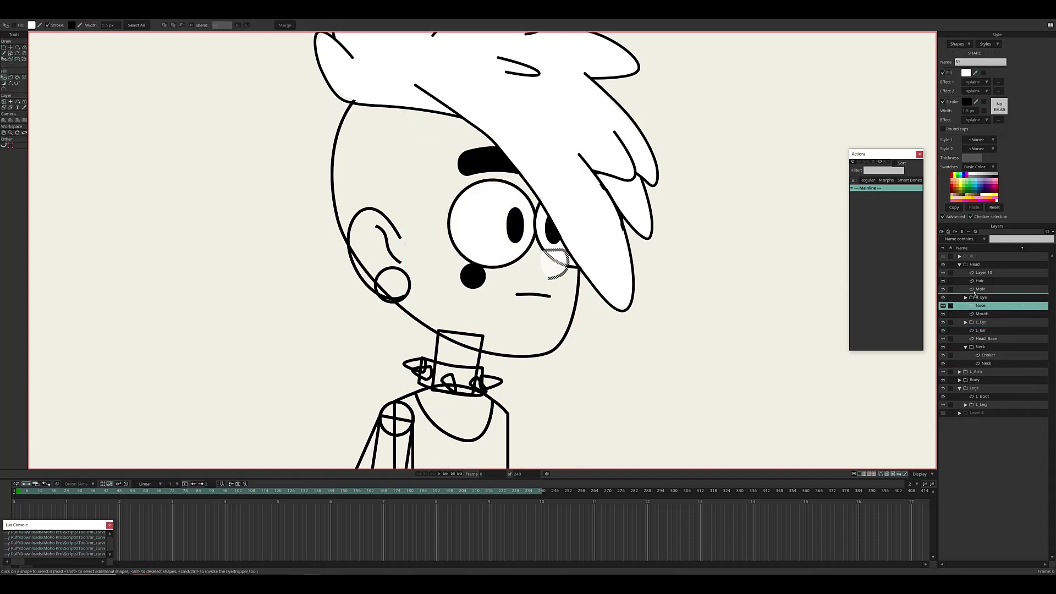
left_click(943, 73)
Step: Fill the ear shape on L_Ear white and its round earring black
left_click(981, 330)
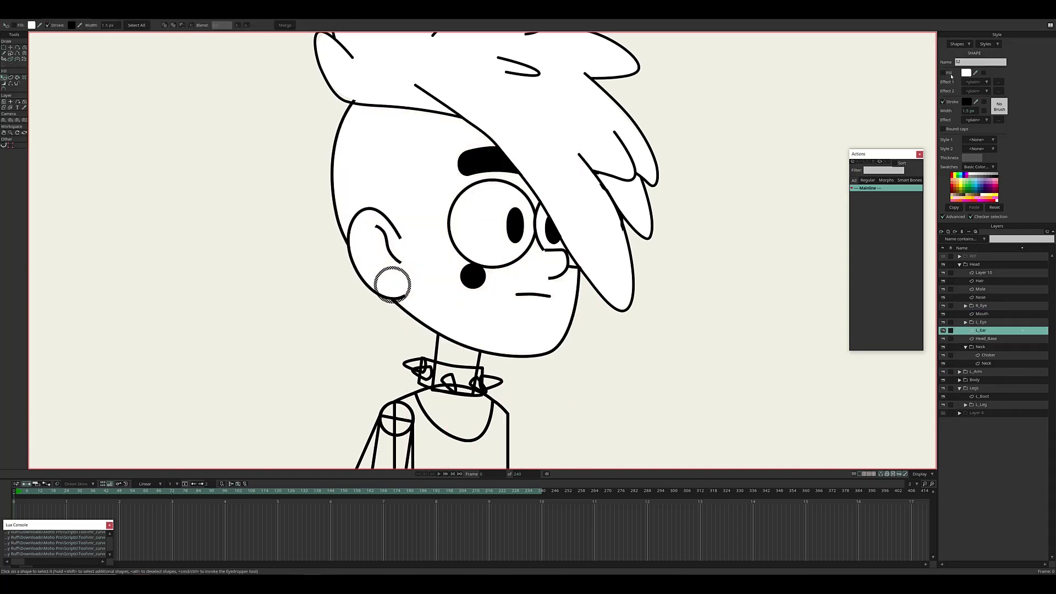
left_click(951, 76)
scroll(707, 160, "down", 3)
scroll(402, 247, "up", 4)
Step: Fill the choker band black and each of its spikes white on the Choker layer
left_click(402, 247, "ctrl+alt")
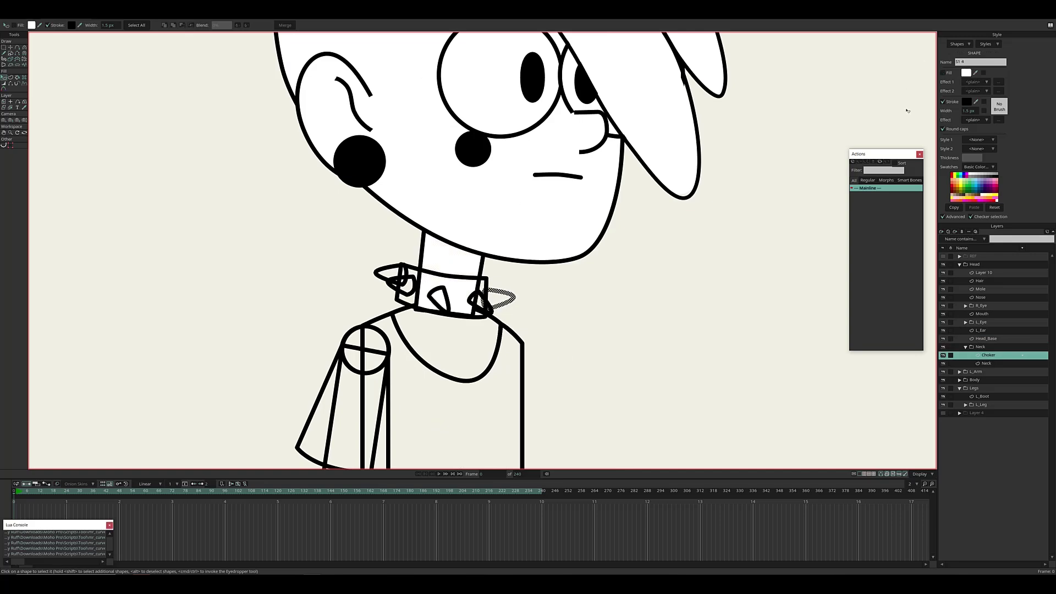
left_click(424, 266, "ctrl")
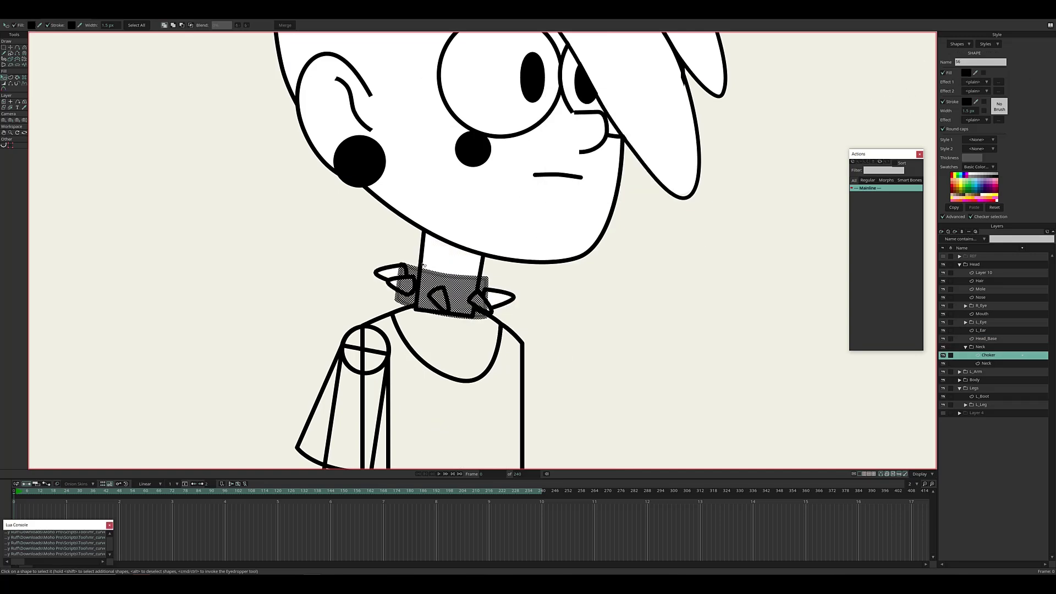
scroll(472, 297, "down", 2)
scroll(473, 297, "up", 4)
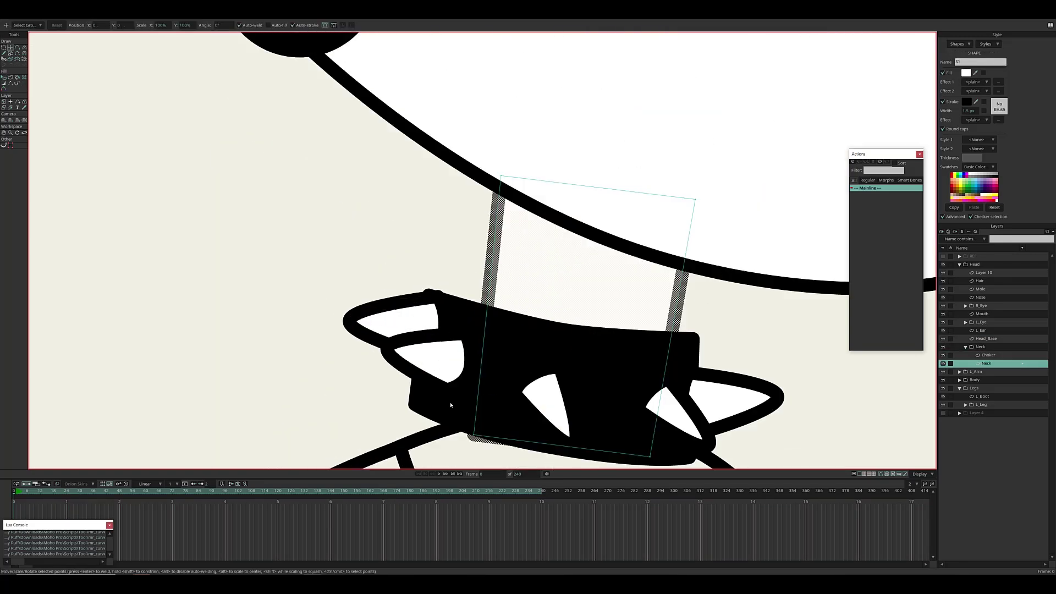
scroll(490, 328, "down", 6)
key("t")
left_click(489, 328, "ctrl+alt")
Step: Expand the L_Arm group and fill the L_UpperArm shape white
scroll(484, 327, "up", 3)
key("q")
left_click(440, 308, "ctrl+alt")
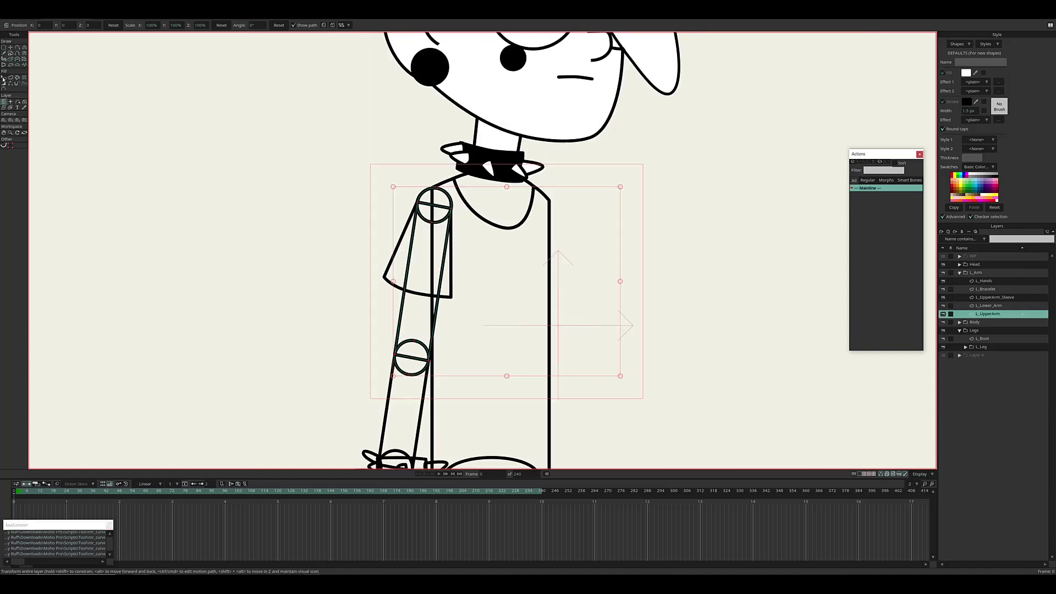
scroll(447, 165, "up", 3)
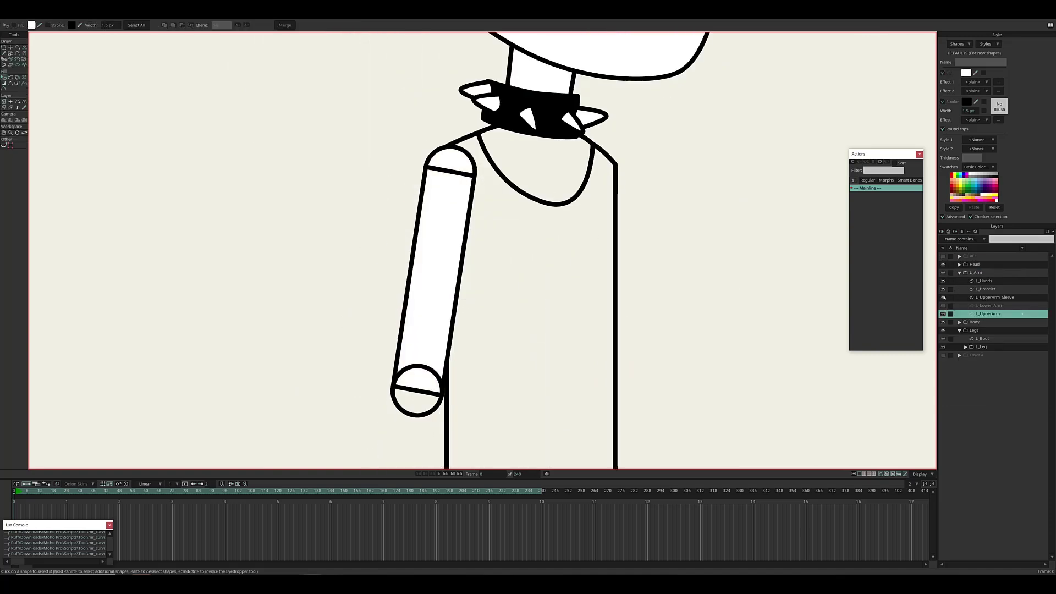
Step: Fill the L_UpperArm_Sleeve shape white and hide the shoulder circle's inner edges
scroll(448, 176, "up", 2)
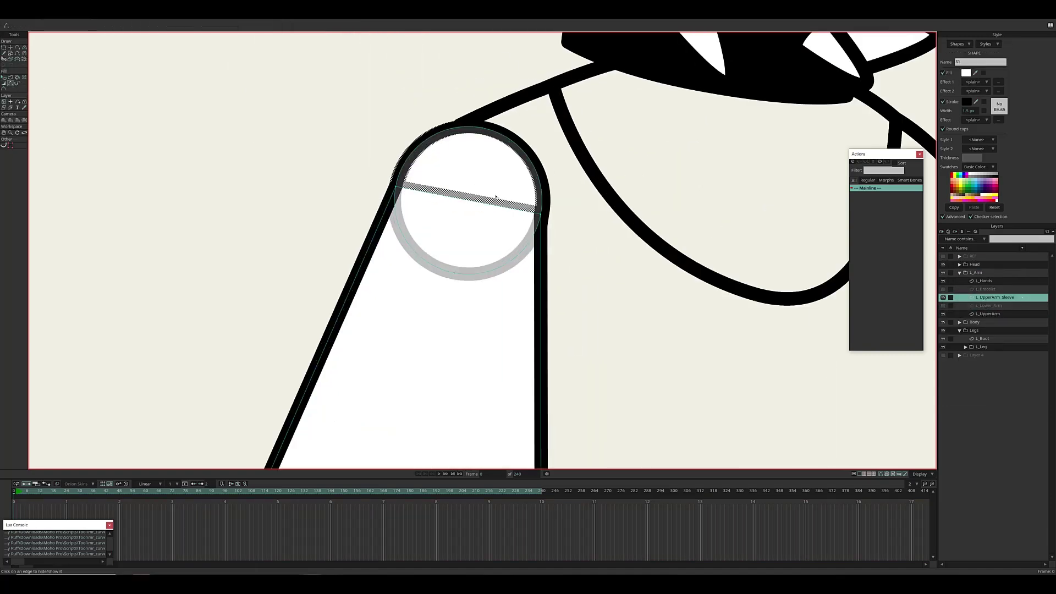
key("t")
scroll(385, 275, "down", 3)
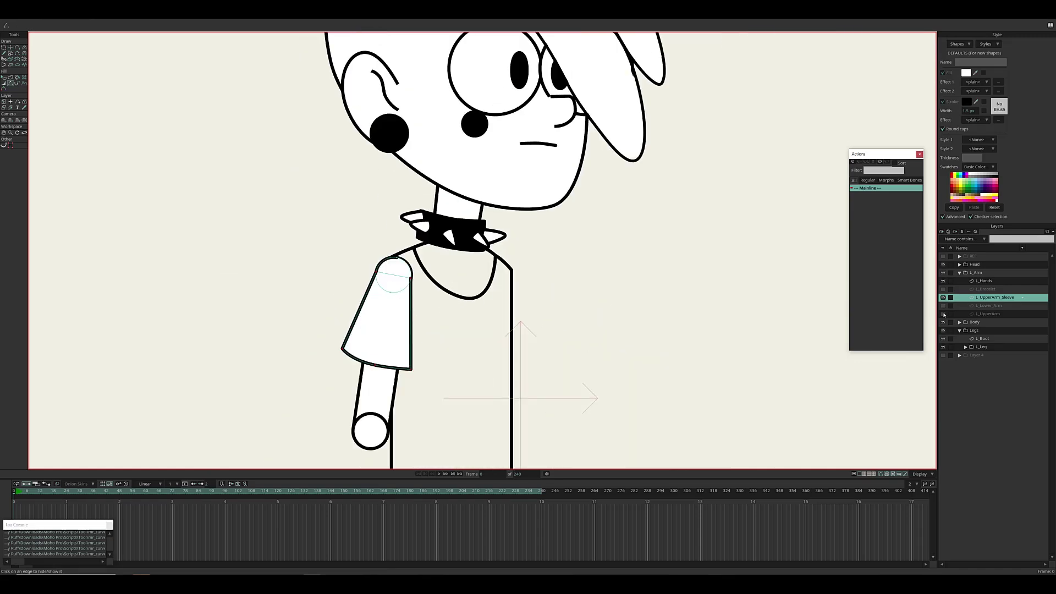
Step: Hide the circle edges where the upper and lower arm overlap at the elbow, and fill L_Lower_Arm white
scroll(330, 247, "up", 3)
scroll(468, 248, "down", 2)
left_click(471, 231, "ctrl+alt")
scroll(517, 251, "up", 3)
key("h")
left_click(517, 250)
left_click(1003, 296)
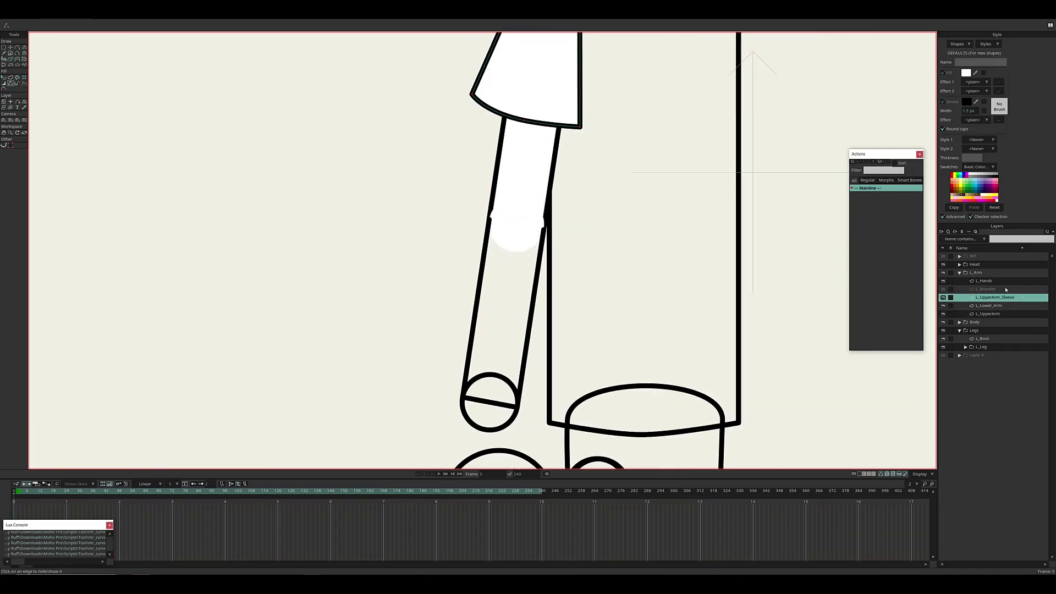
scroll(479, 286, "up", 2)
scroll(396, 278, "down", 3)
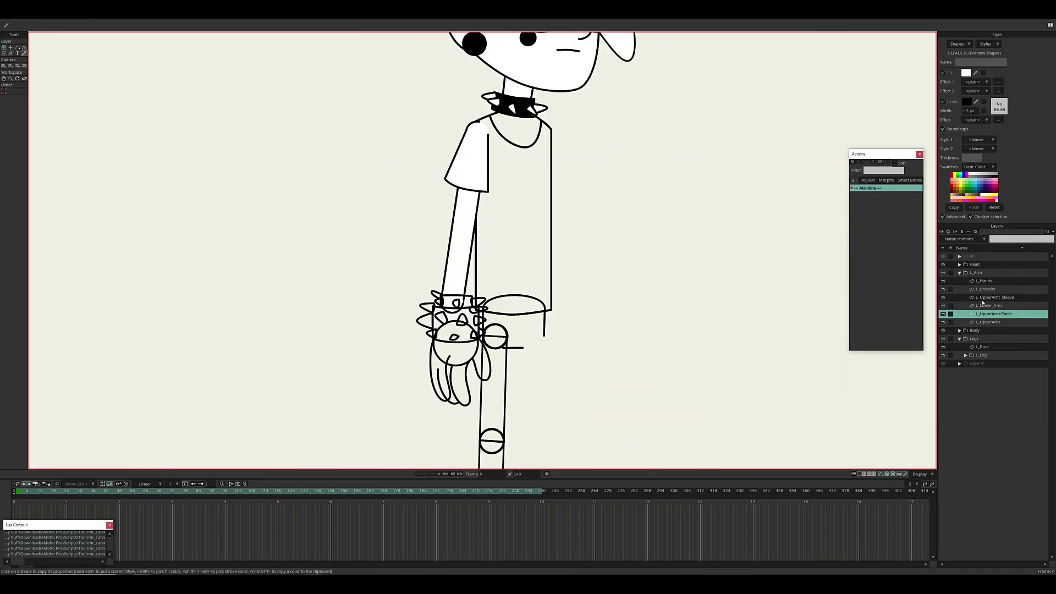
Step: Try to cover the elbow joint outline by repositioning an L_UpperArm-Patch layer within the L_Arm group
scroll(484, 249, "up", 3)
left_click(484, 248, "ctrl+alt")
left_click(484, 248)
scroll(628, 191, "down", 3)
scroll(424, 188, "up", 3)
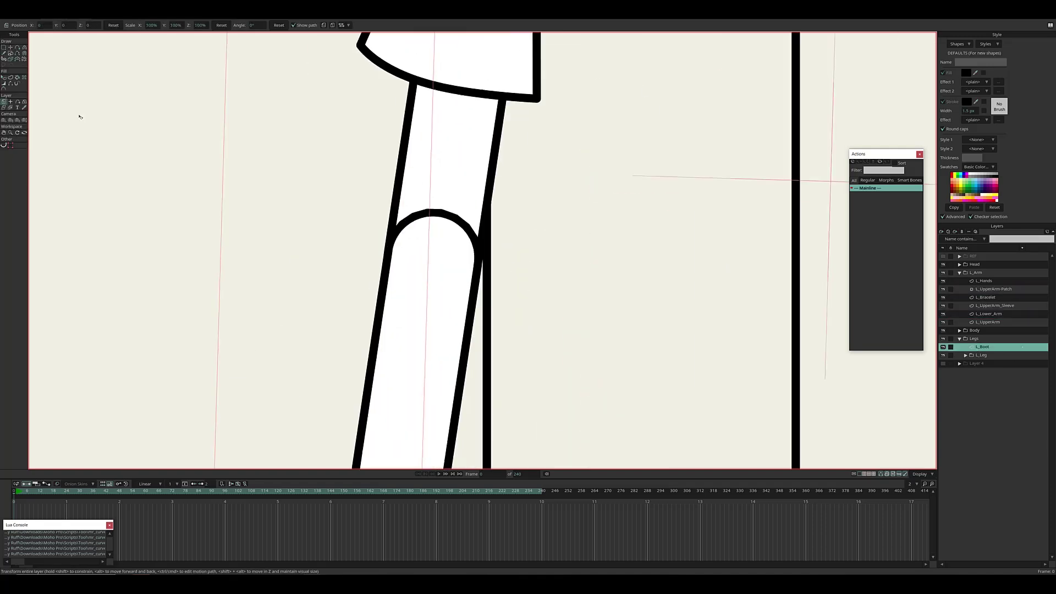
left_click(436, 248, "ctrl+alt")
left_click(436, 247)
scroll(340, 223, "down", 3)
Step: Fill the wrist bracelet's band black and its spikes white, and place L_Bracelet above L_Hands
key("i")
scroll(340, 224, "up", 3)
key("q")
left_click(276, 225, "ctrl+alt")
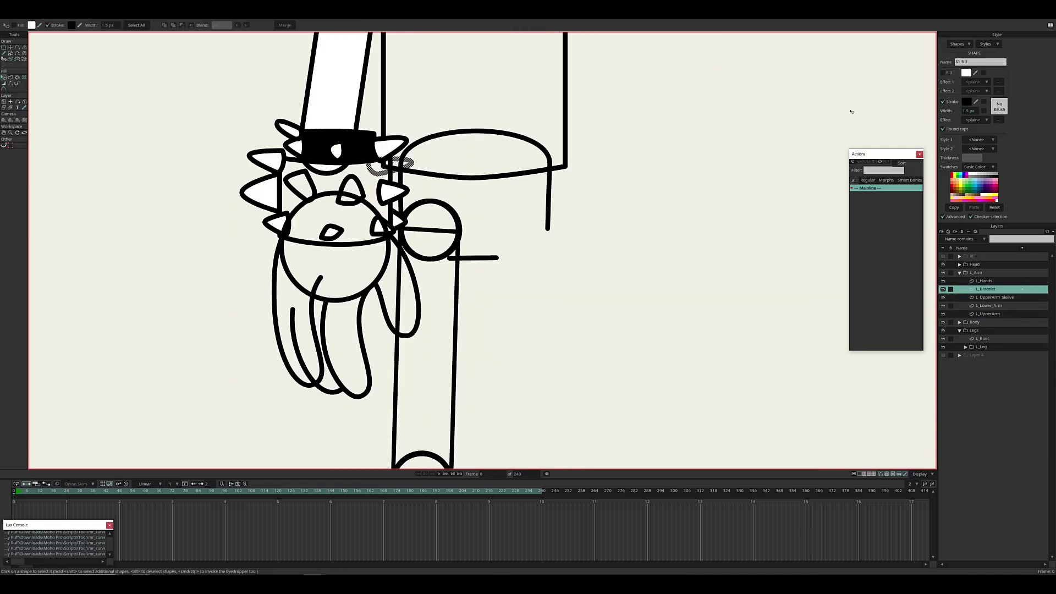
scroll(391, 176, "down", 3)
scroll(391, 176, "up", 3)
Step: Fill the thumb, palm and finger shapes on L_Hands with white
left_click(275, 316, "ctrl+alt")
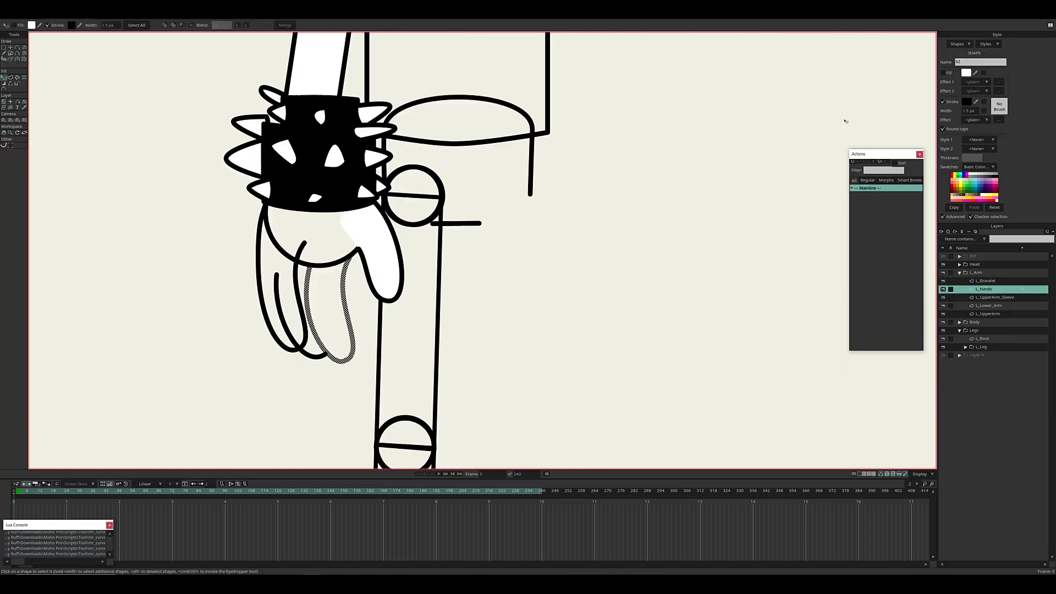
left_click(274, 316)
scroll(274, 316, "up", 3)
scroll(385, 247, "down", 5)
Step: Fill the shirt on the Body layer white and move that layer above Hips
key("t")
left_click(530, 234, "ctrl+alt")
scroll(530, 234, "up", 4)
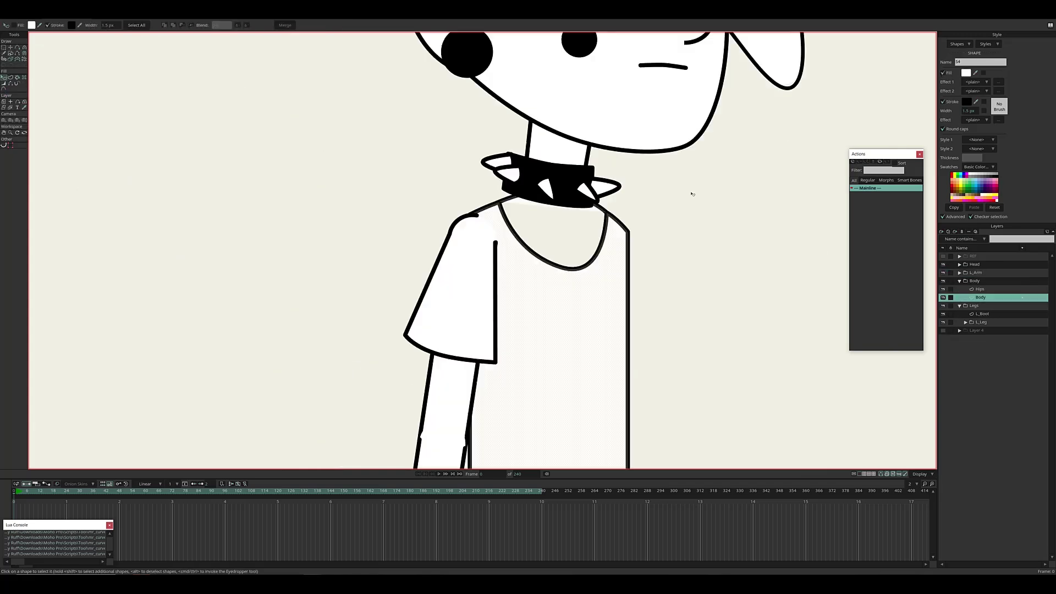
scroll(531, 234, "down", 3)
scroll(493, 212, "up", 3)
scroll(577, 245, "down", 4)
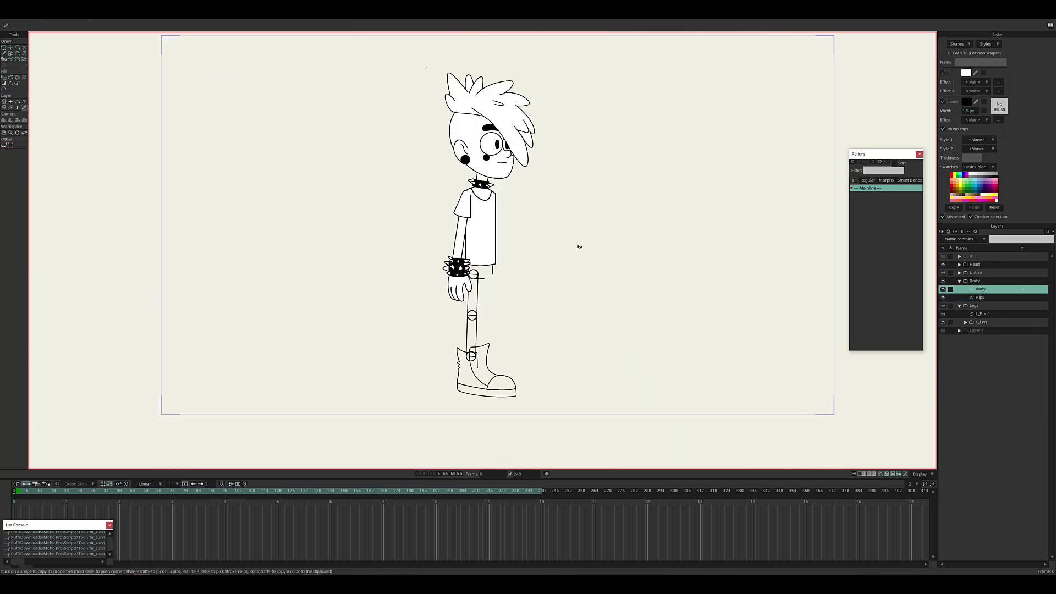
Step: Fill the Hips shape and its two joint circles white, and hide the circles' edges and rounded corner outlines
scroll(446, 277, "up", 4)
key("q")
left_click(446, 277, "ctrl+alt")
left_click(446, 277)
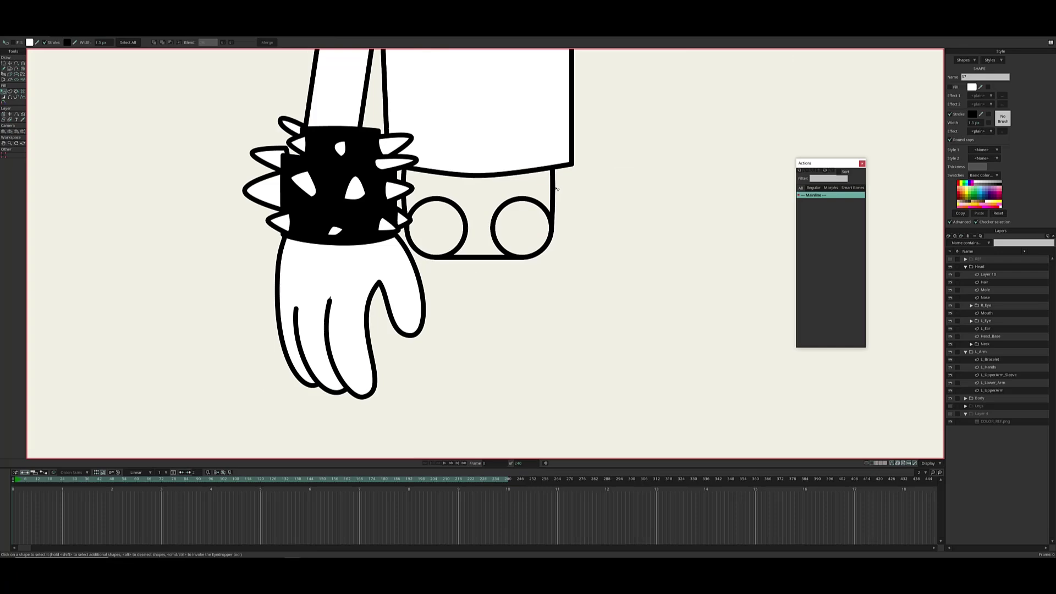
scroll(385, 248, "up", 4)
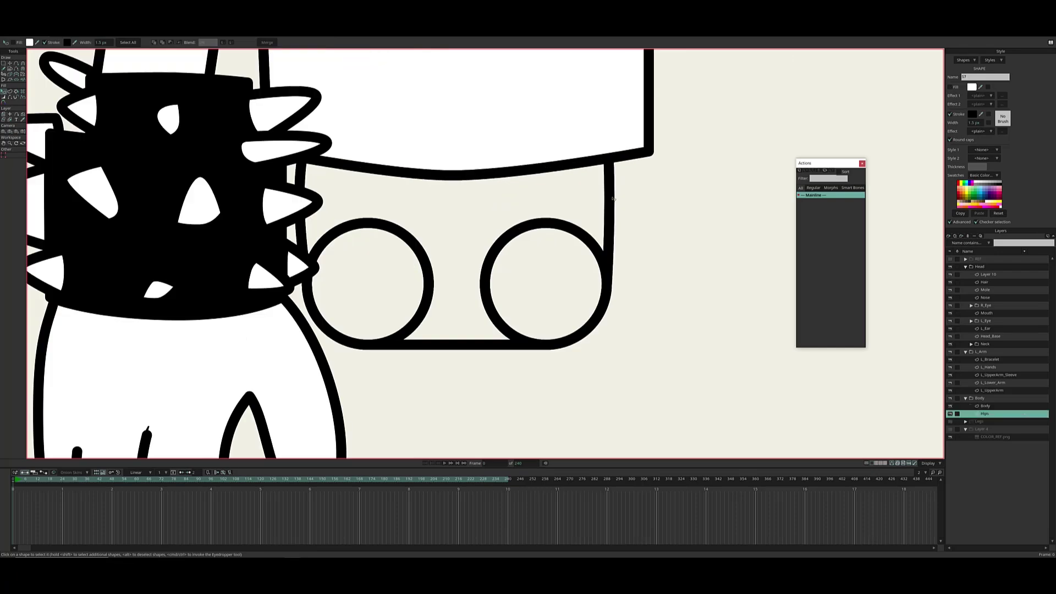
left_click(538, 358)
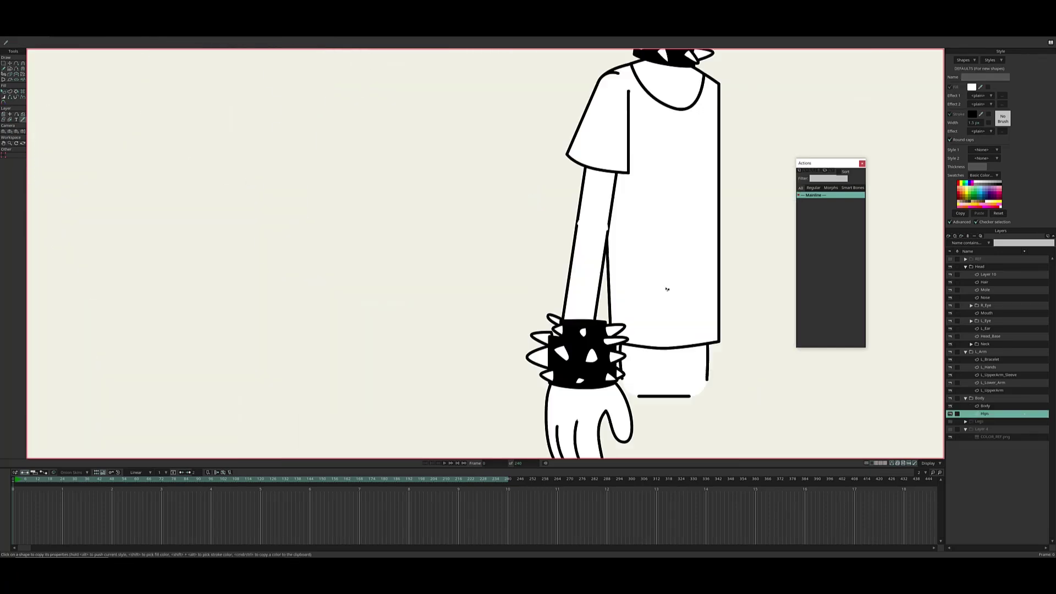
Step: Detail the front boot with eyelets, crease lines and laces, splitting it into separate toe, front panel, tongue and sole layers
scroll(667, 287, "up", 3)
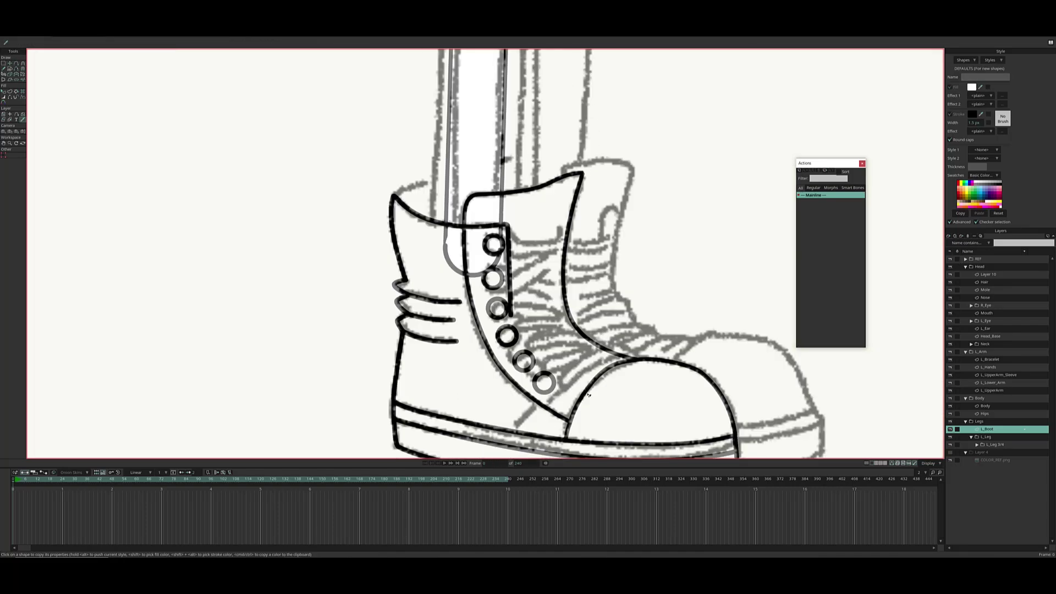
scroll(495, 346, "up", 10)
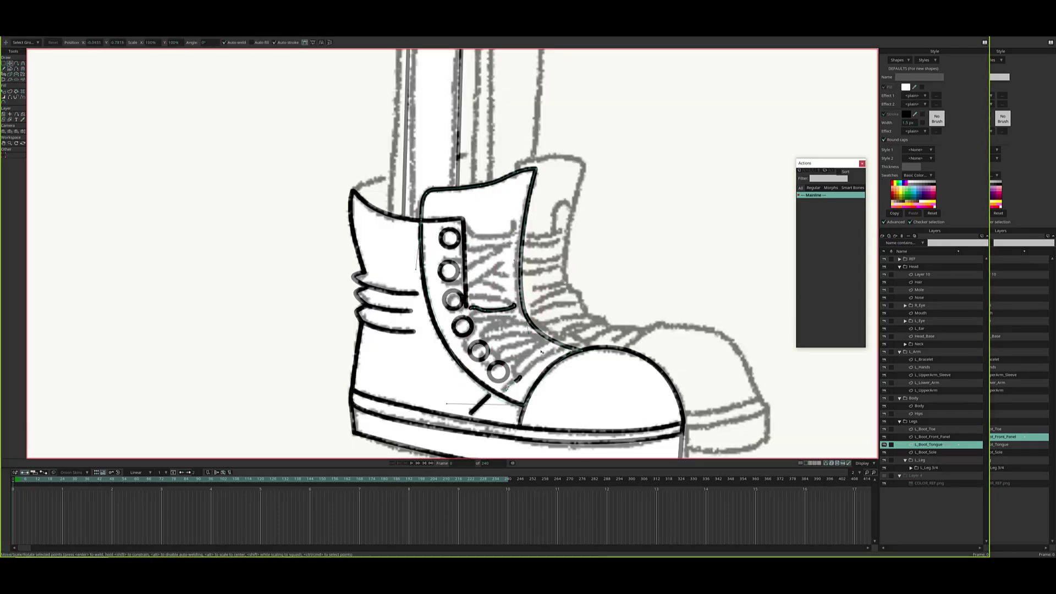
key("Delete")
key("f")
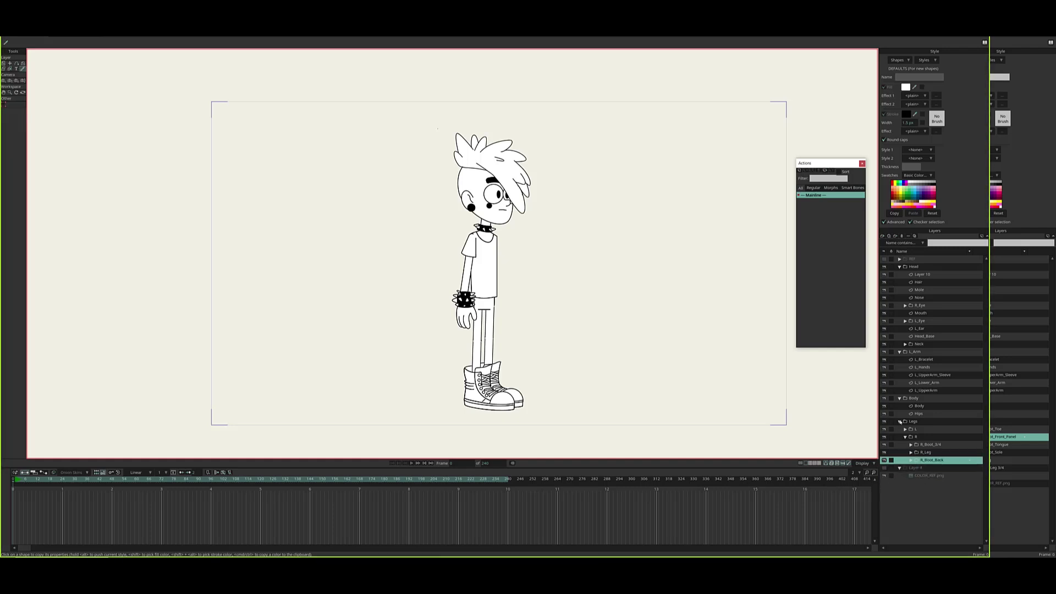
Step: Collapse the body-part groups, duplicate the left arm group as R_Arm below Body, and rotate it over the sketch's far arm
left_click(900, 421)
left_click(899, 398)
left_click(900, 352)
left_click(900, 266)
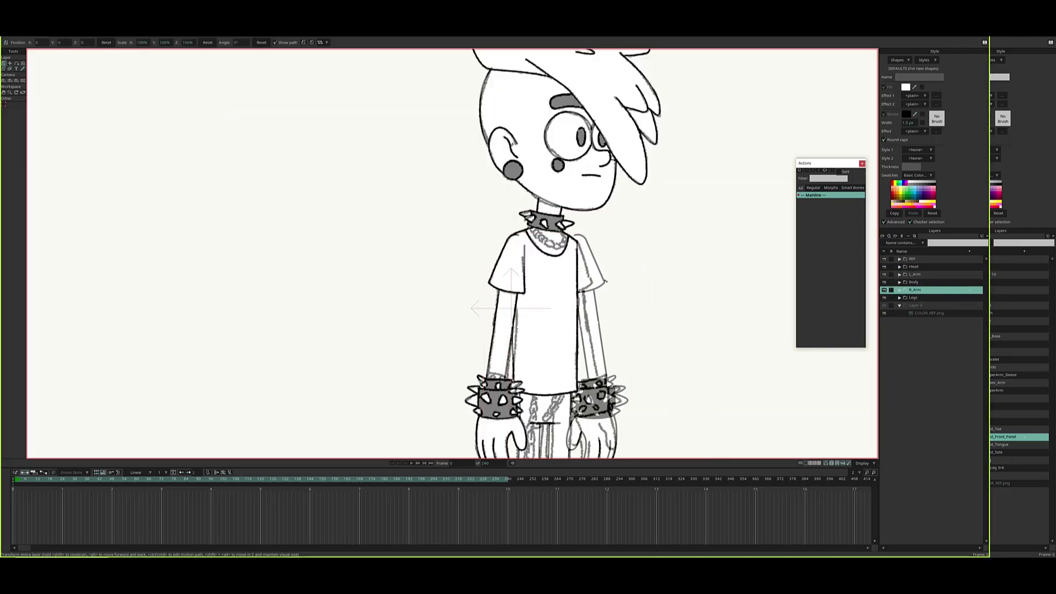
scroll(574, 206, "down", 3)
scroll(573, 206, "up", 5)
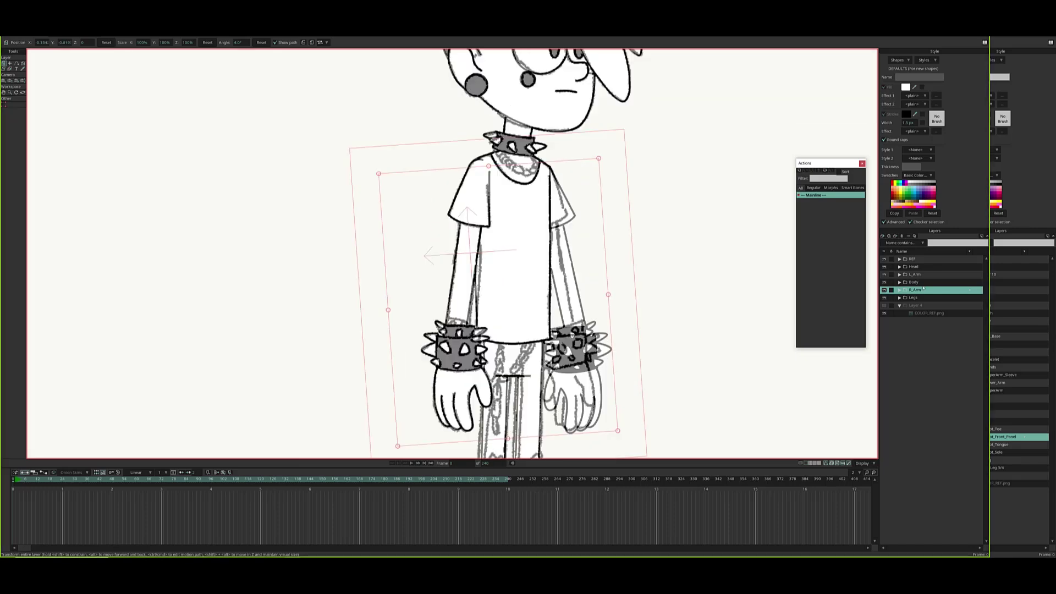
scroll(573, 206, "up", 3)
Step: Fit the R_UpperArm_Sleeve, R_UpperArm and R_Lower_Arm shapes to the far arm in the sketch
left_click(14, 74)
scroll(495, 289, "down", 3)
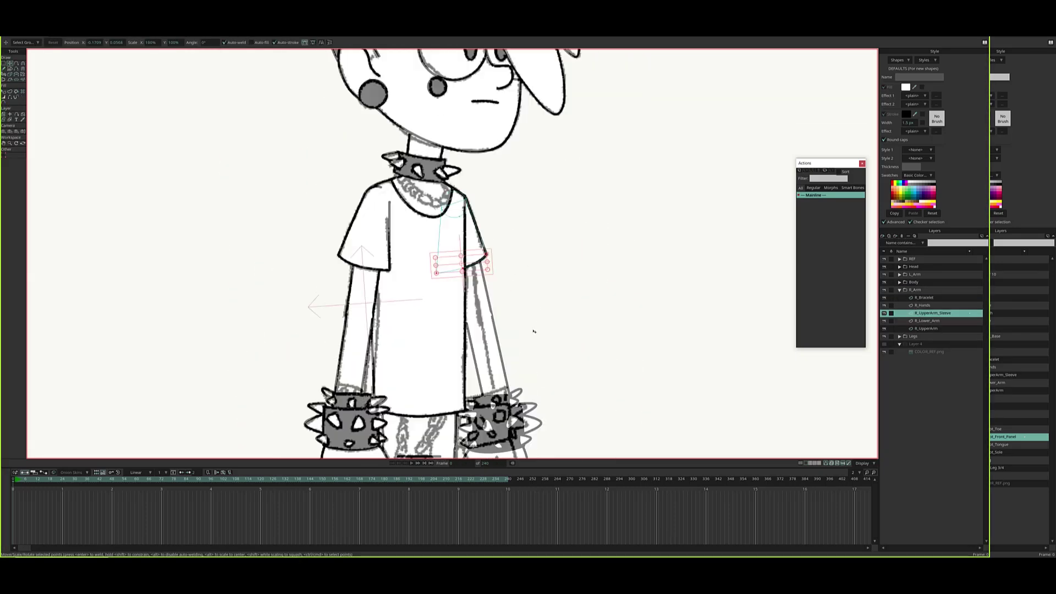
scroll(494, 288, "up", 2)
left_click(926, 321)
scroll(451, 286, "up", 3)
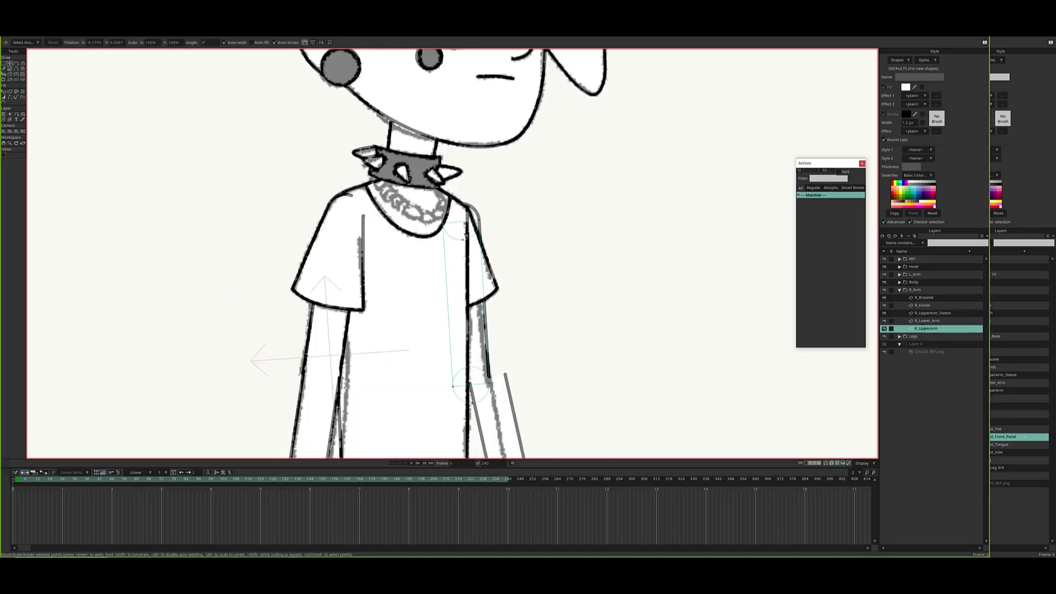
left_click_drag(421, 221, 473, 408)
scroll(439, 355, "up", 3)
scroll(502, 229, "up", 2)
scroll(536, 233, "down", 3)
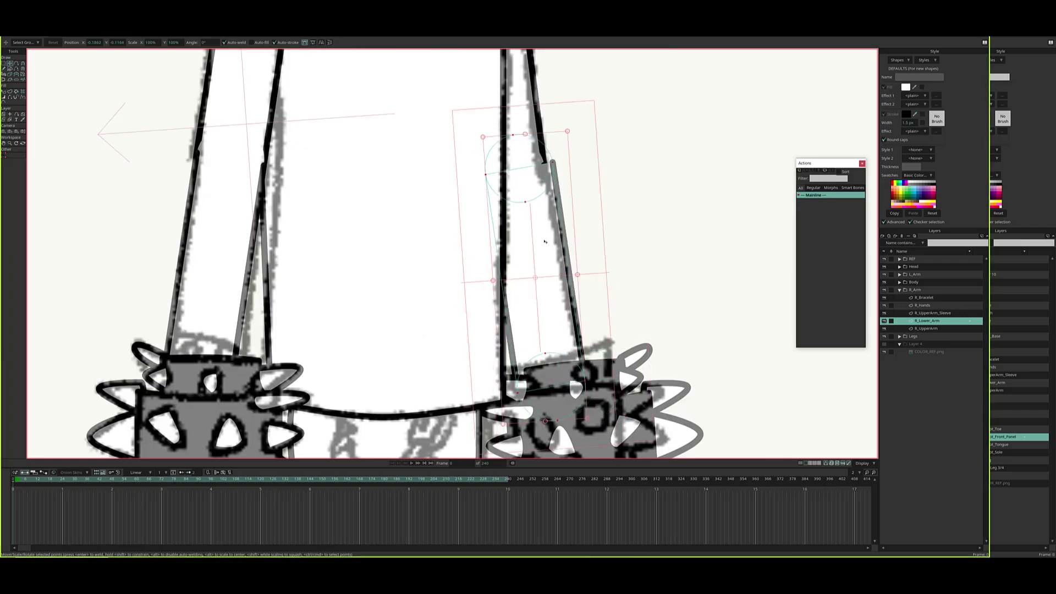
scroll(451, 252, "down", 2)
Step: Reposition the R_Bracelet shapes over the far wrist's spiked bracelet in the sketch
left_click(924, 297)
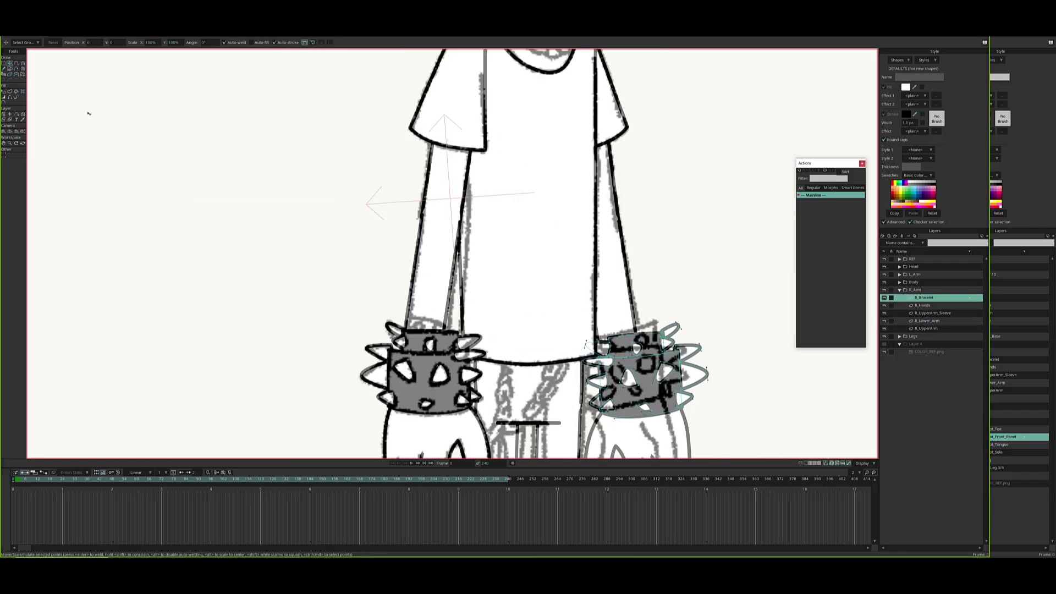
left_click_drag(530, 263, 737, 449)
scroll(495, 275, "down", 3)
Step: Reshape the outermost finger on R_Hands to match the sketch and hide its edge where it overlaps the palm
left_click(923, 305)
left_click_drag(430, 194, 559, 367)
scroll(529, 264, "up", 1)
key("t")
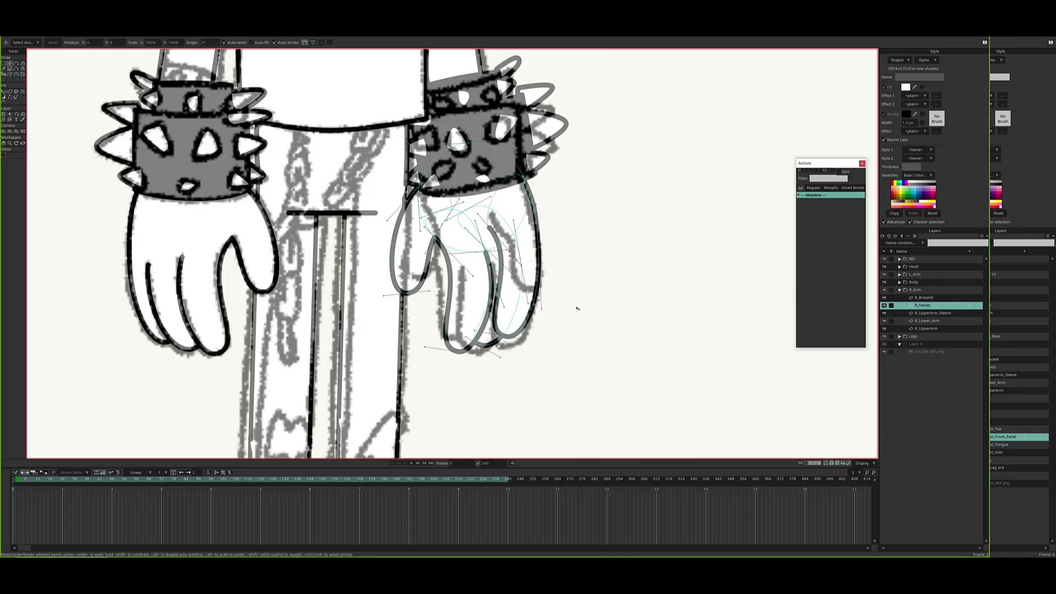
scroll(526, 258, "up", 1)
left_click_drag(542, 300, 541, 306)
key("h")
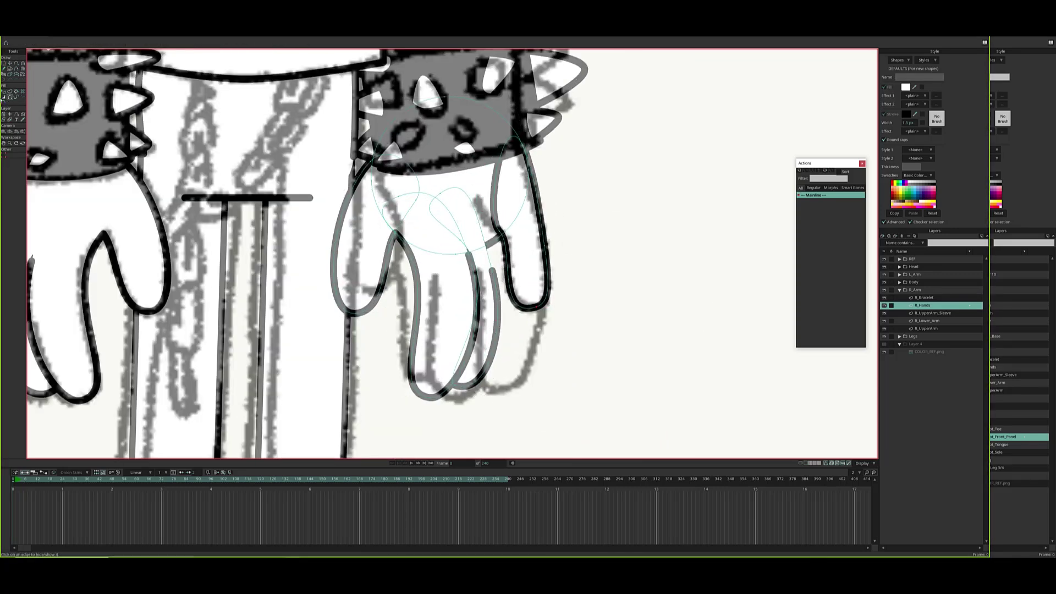
left_click(509, 180)
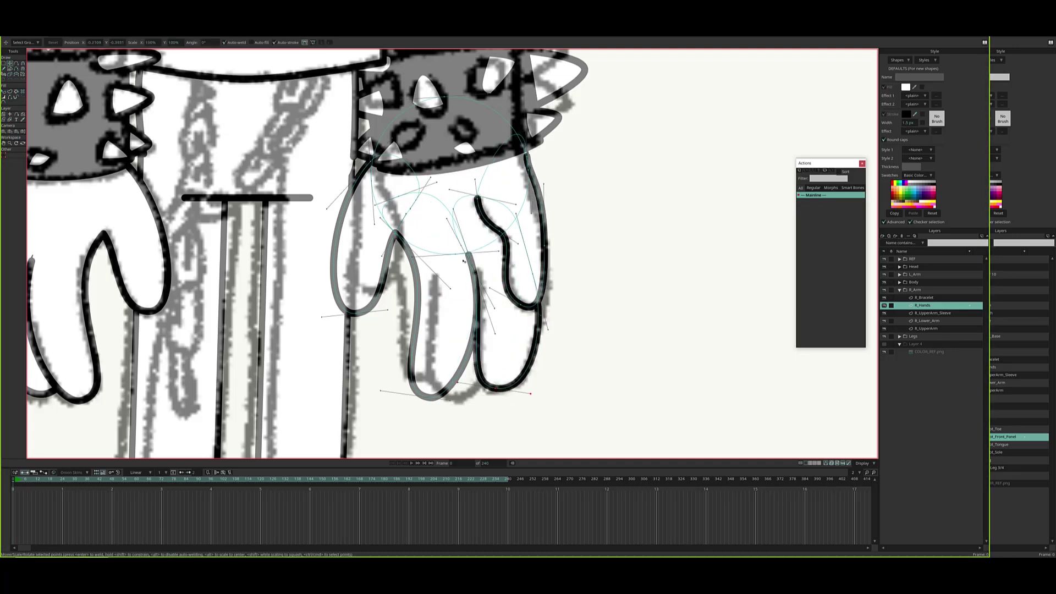
Step: Move and reshape the remaining fingers on R_Hands to follow the sketch's far hand
key("t")
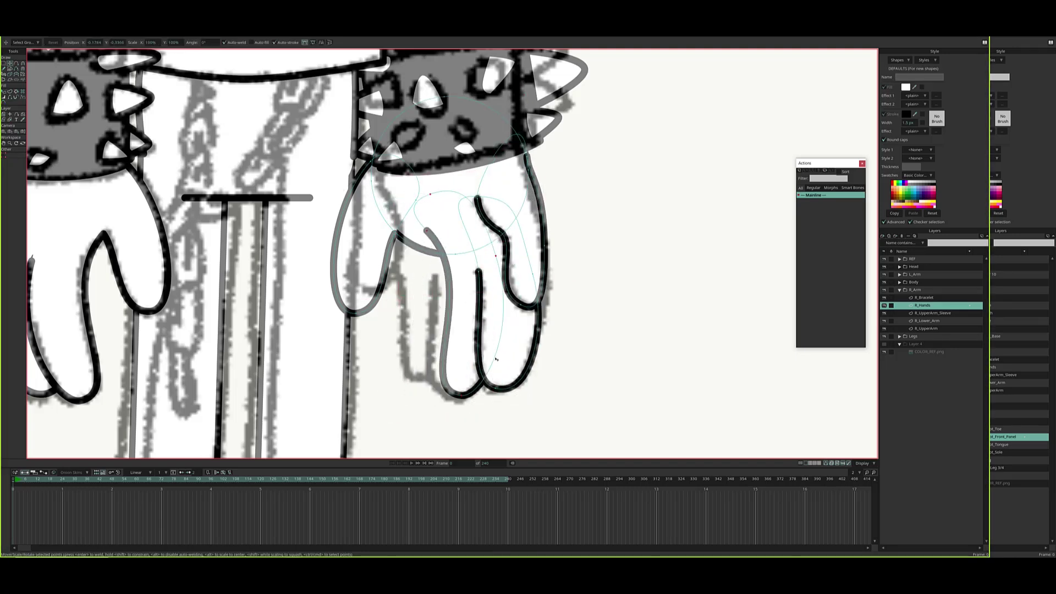
left_click_drag(423, 231, 436, 275)
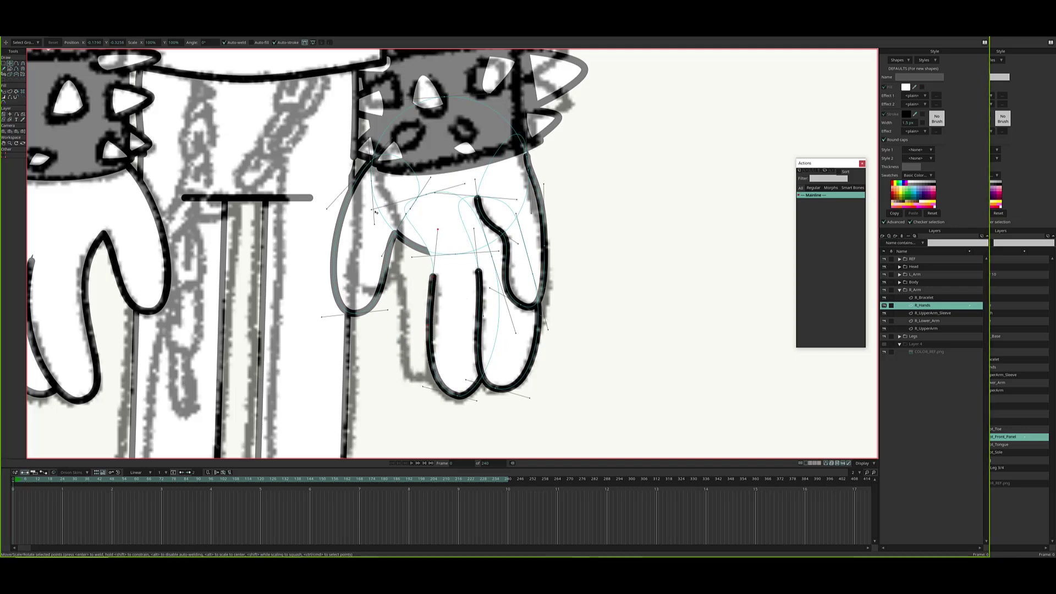
left_click_drag(466, 406, 443, 389)
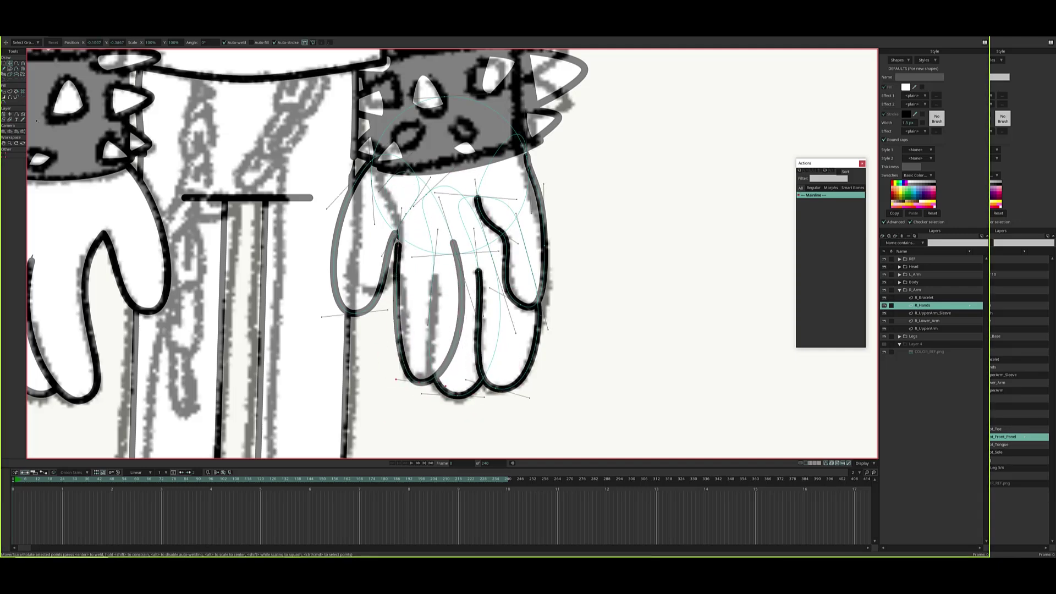
left_click(16, 91)
key("h")
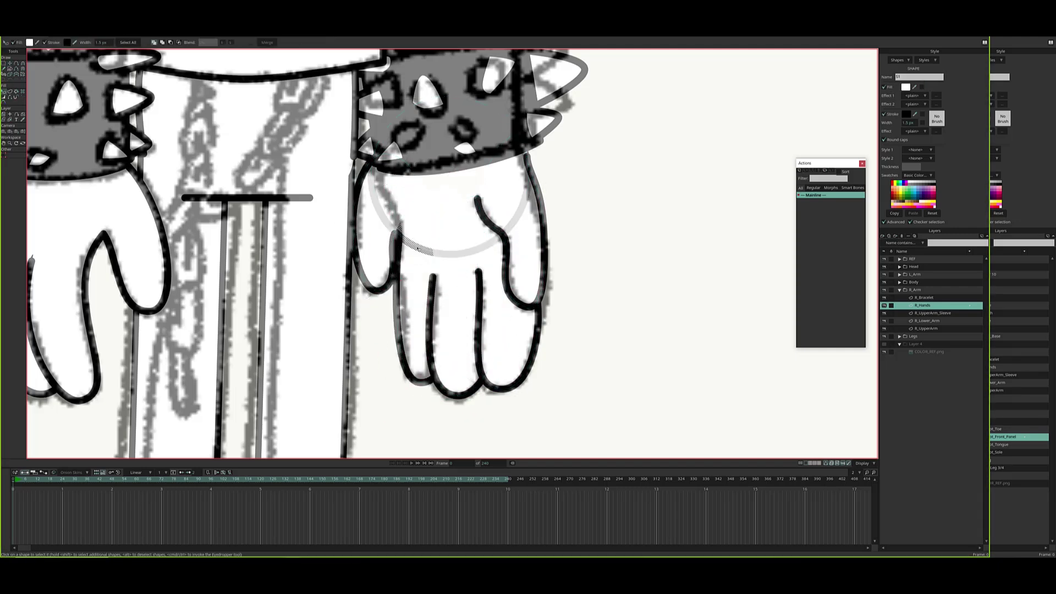
Step: Refine the thumb and adjoining palm edge on R_Hands so the outline follows the sketch
key("t")
key("s")
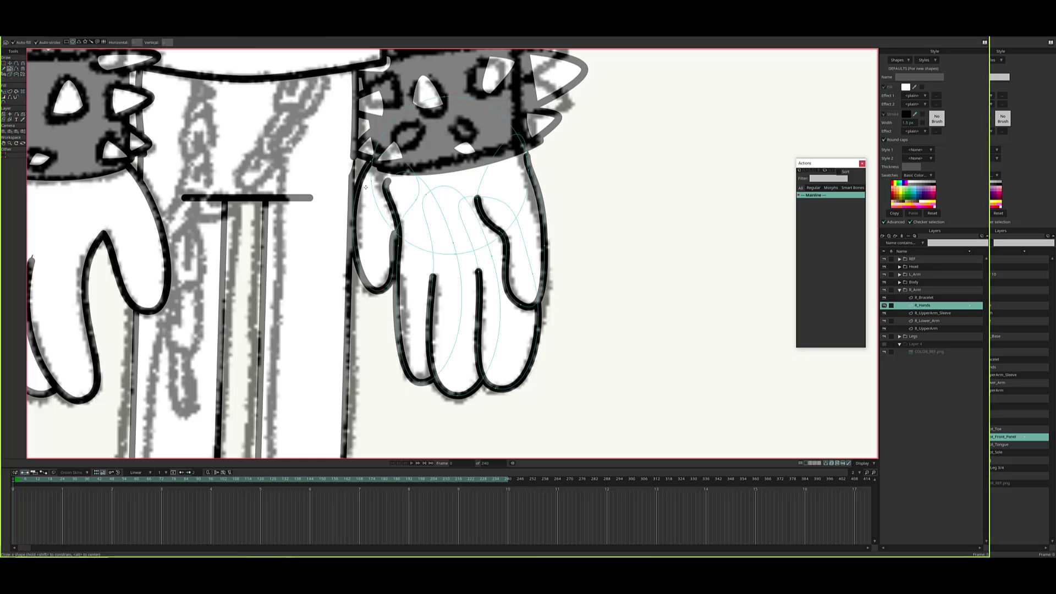
key("a")
left_click_drag(394, 312, 405, 313)
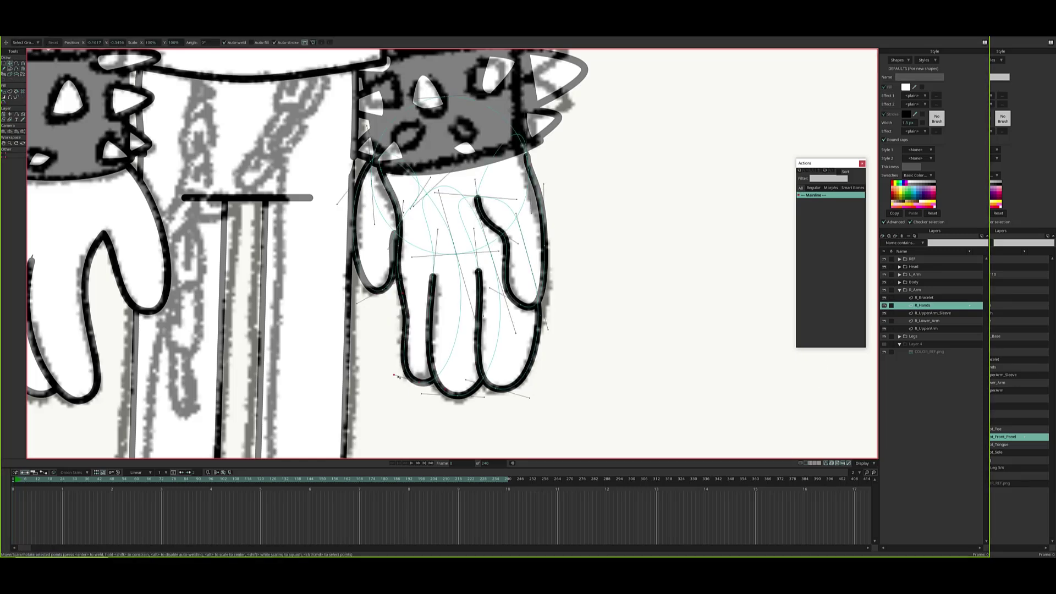
scroll(398, 377, "up", 2)
scroll(472, 239, "down", 4)
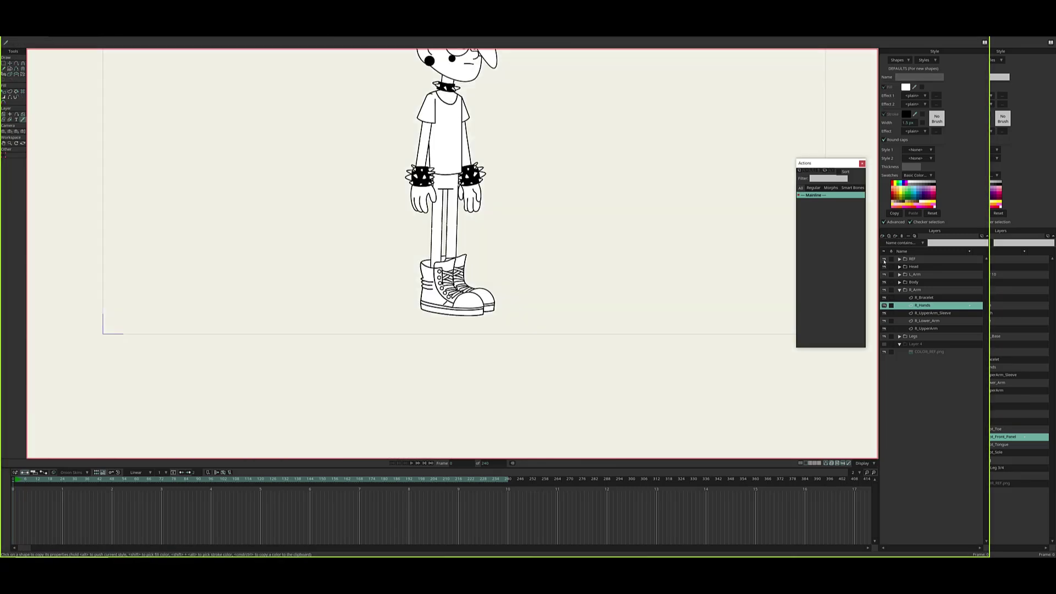
Step: Check the R_Hands shapes with the reference hidden and fine-tune the finger points
scroll(472, 238, "up", 4)
key("t")
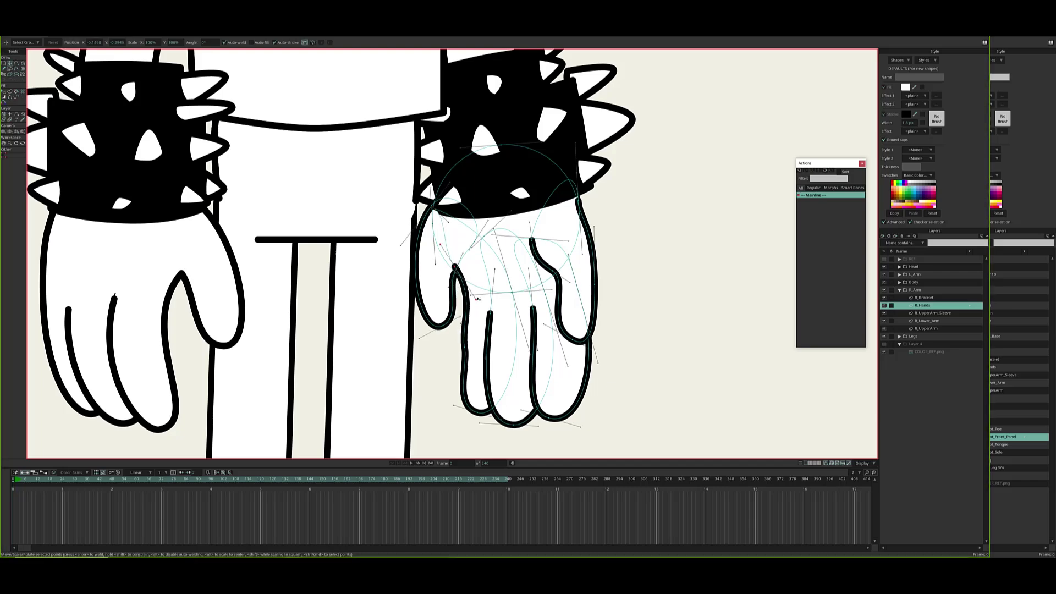
scroll(484, 347, "down", 4)
scroll(483, 347, "up", 5)
scroll(483, 347, "down", 2)
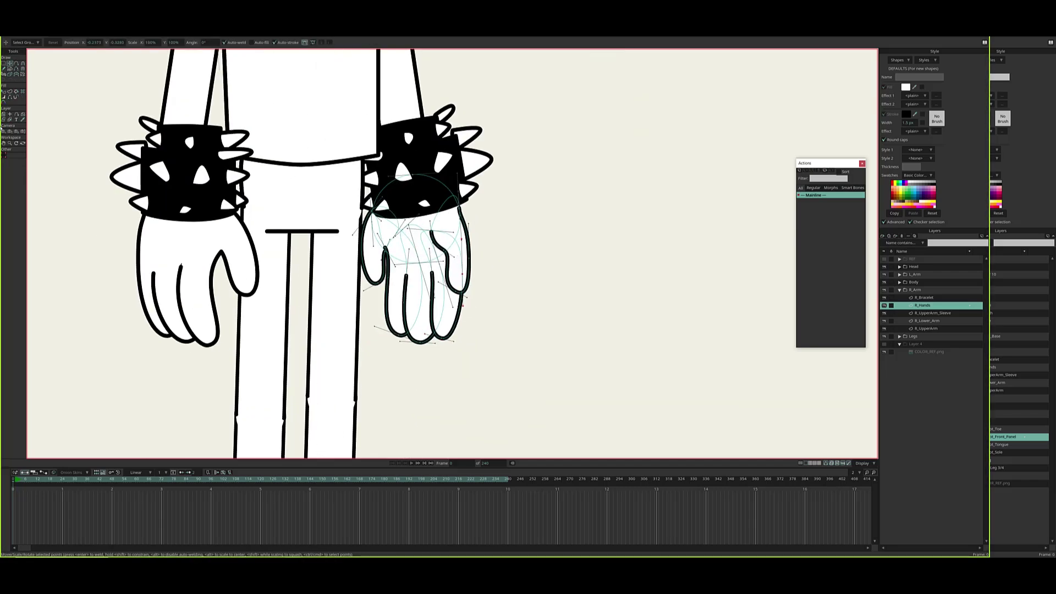
scroll(448, 279, "down", 5)
scroll(165, 59, "up", 2)
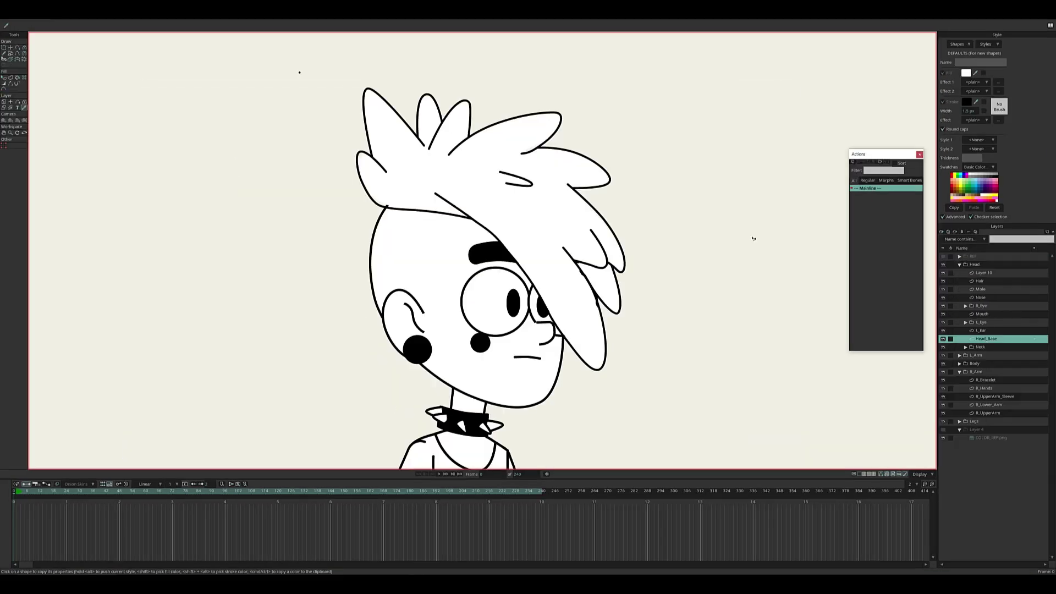
Step: Vary the Head_Base outline's line width, thickening the back of the head
scroll(749, 250, "down", 5)
scroll(749, 250, "up", 6)
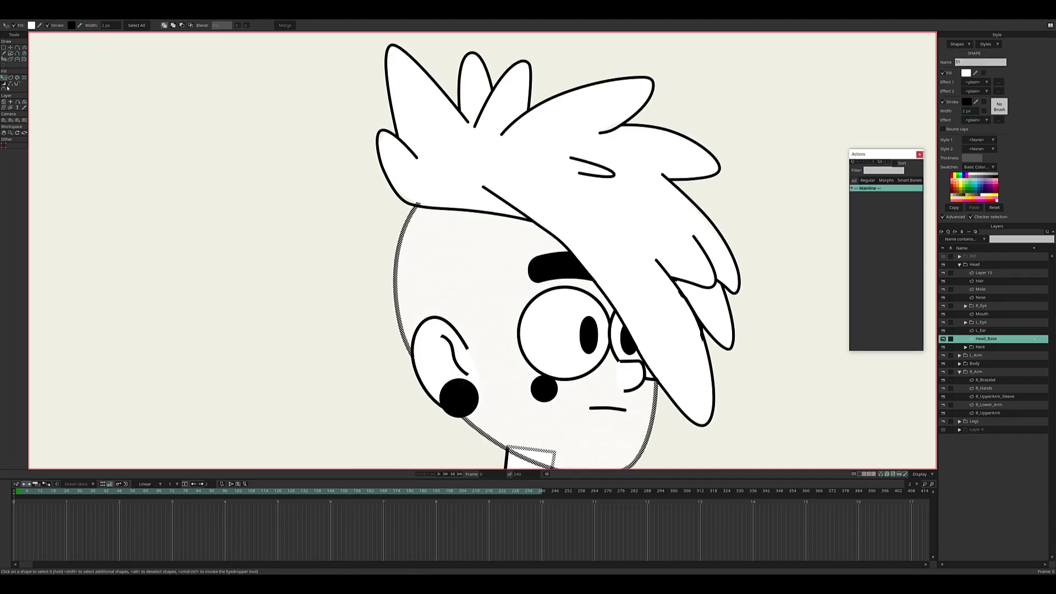
scroll(337, 129, "down", 4)
scroll(384, 125, "up", 8)
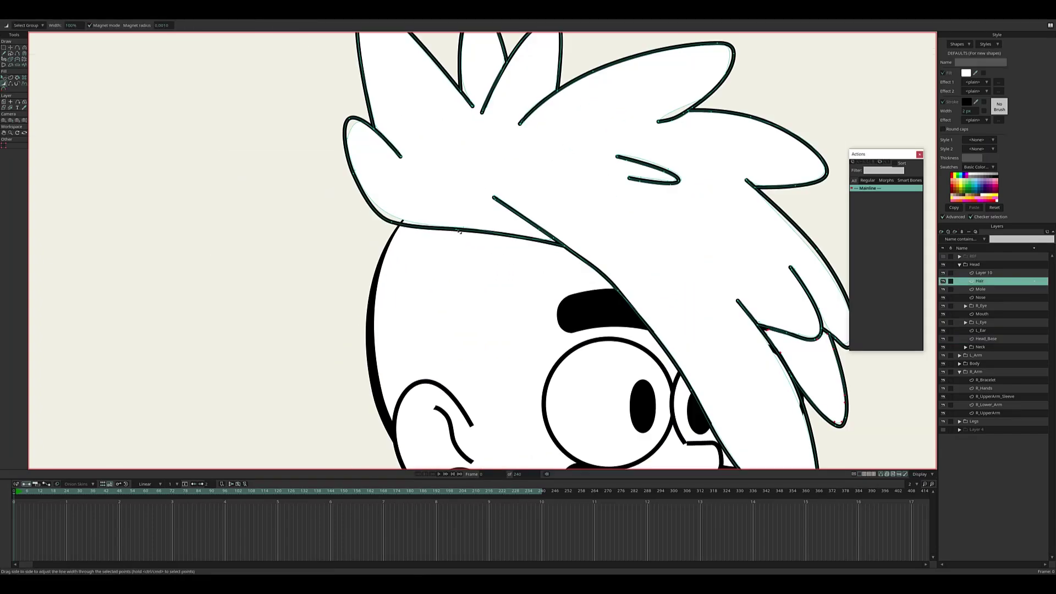
Step: Vary the Hair layer's line widths, thickening the lower back edge and tapering the inner strand ends
left_click(486, 259, "ctrl+alt")
scroll(486, 259, "down", 4)
scroll(486, 260, "up", 6)
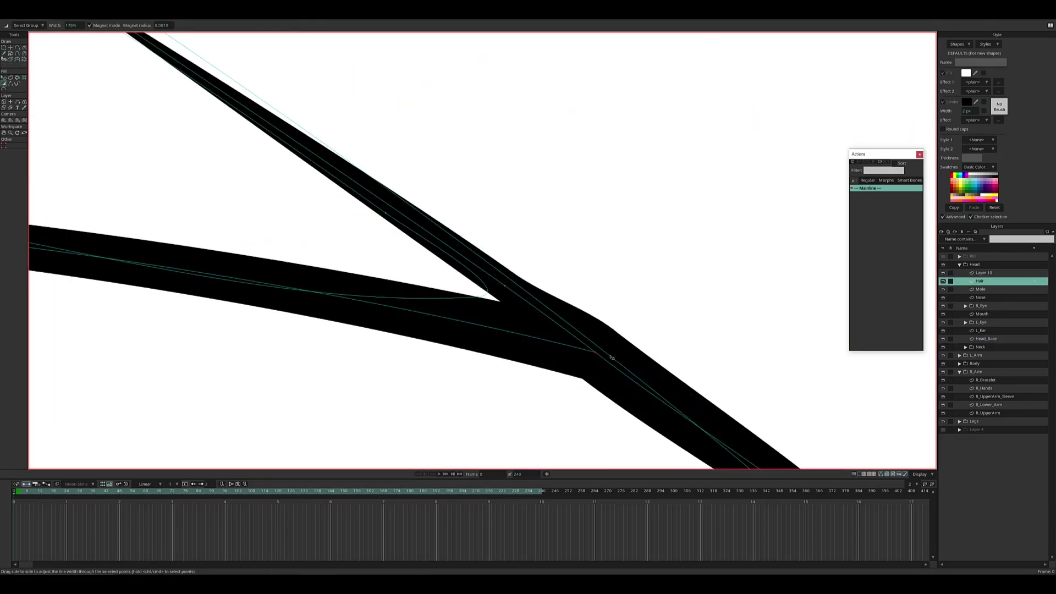
scroll(649, 413, "down", 6)
scroll(649, 413, "up", 6)
left_click(650, 413, "ctrl+alt")
scroll(660, 392, "down", 5)
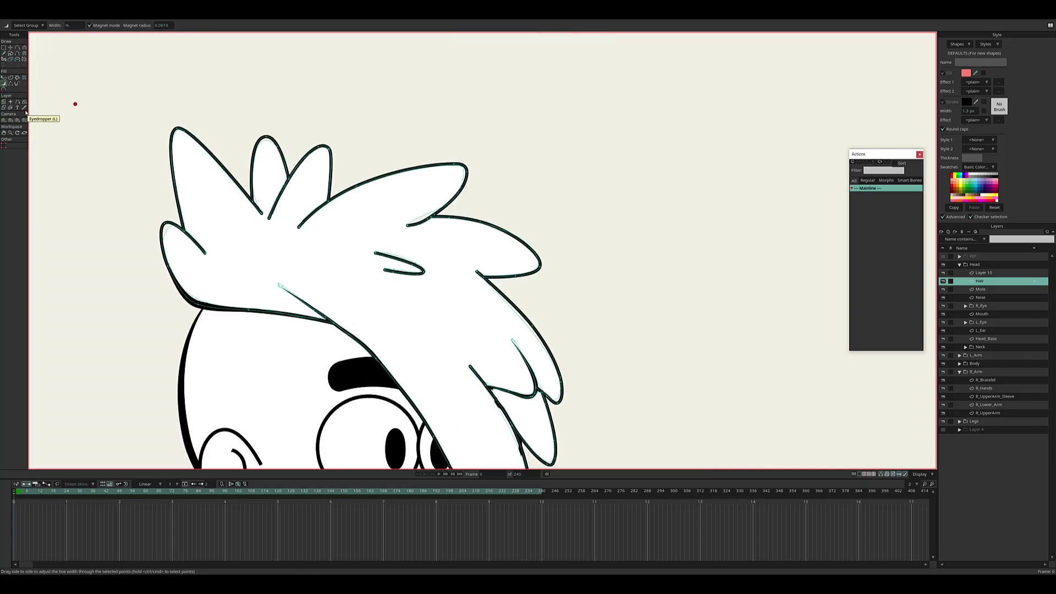
Step: Adjust the points and curves of the lower front hair strands and remove the hair's fill
scroll(632, 364, "up", 8)
key("t")
scroll(632, 364, "down", 4)
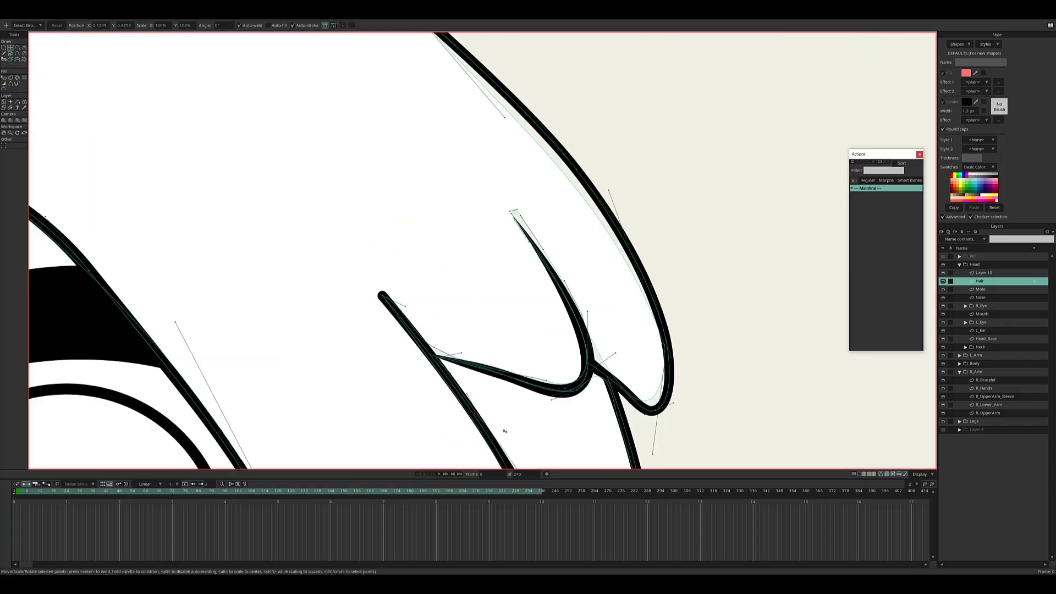
scroll(512, 371, "up", 4)
scroll(596, 356, "down", 5)
key("w")
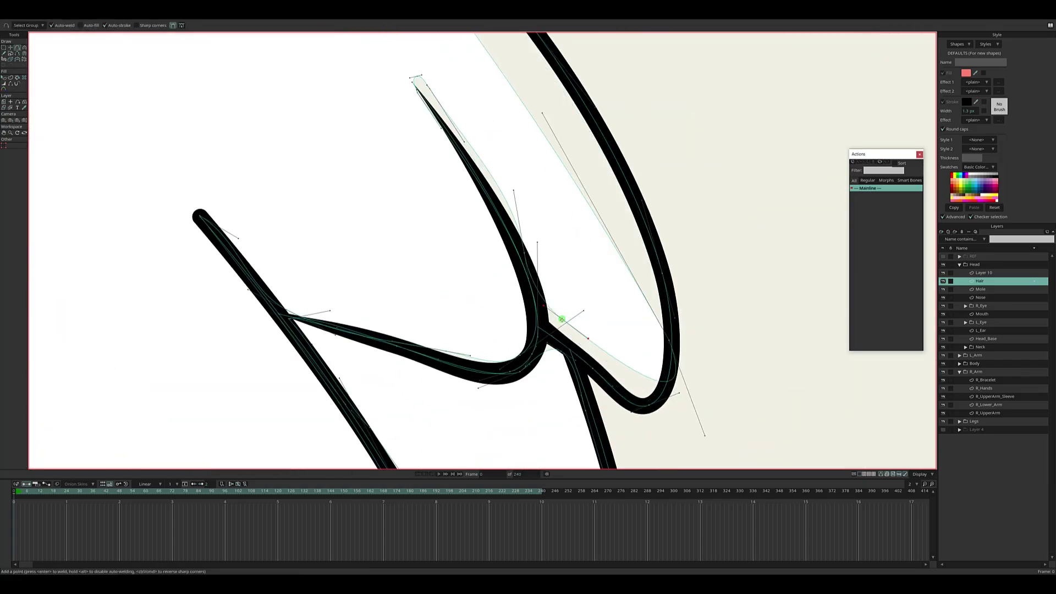
scroll(707, 306, "up", 5)
scroll(812, 265, "down", 4)
scroll(515, 212, "up", 5)
key("t")
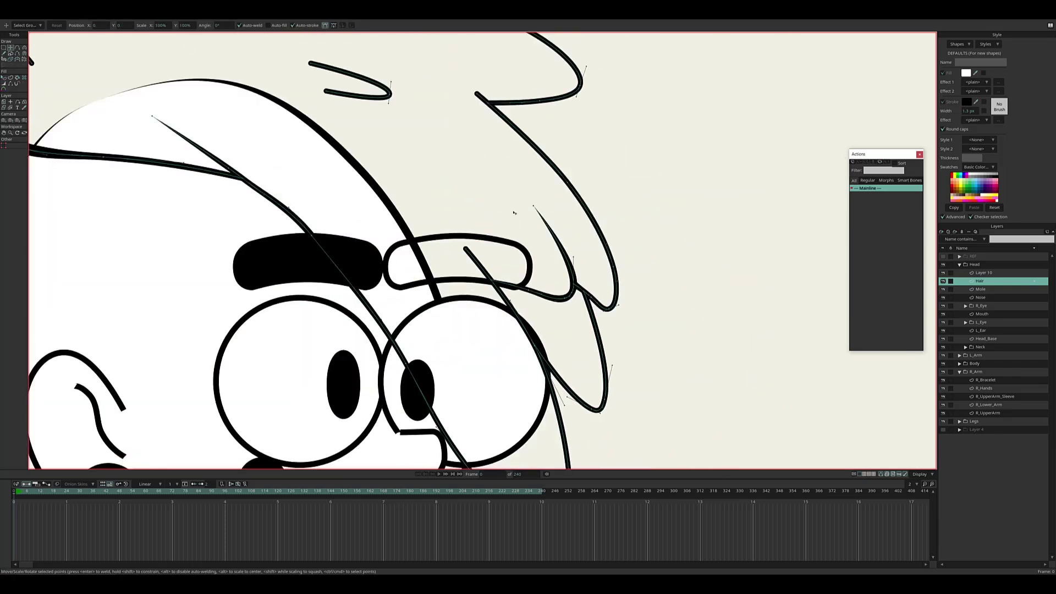
Step: Thicken the front hair lock outlines and taper their strand ends with the Line Width tool
scroll(630, 278, "down", 4)
scroll(420, 204, "up", 5)
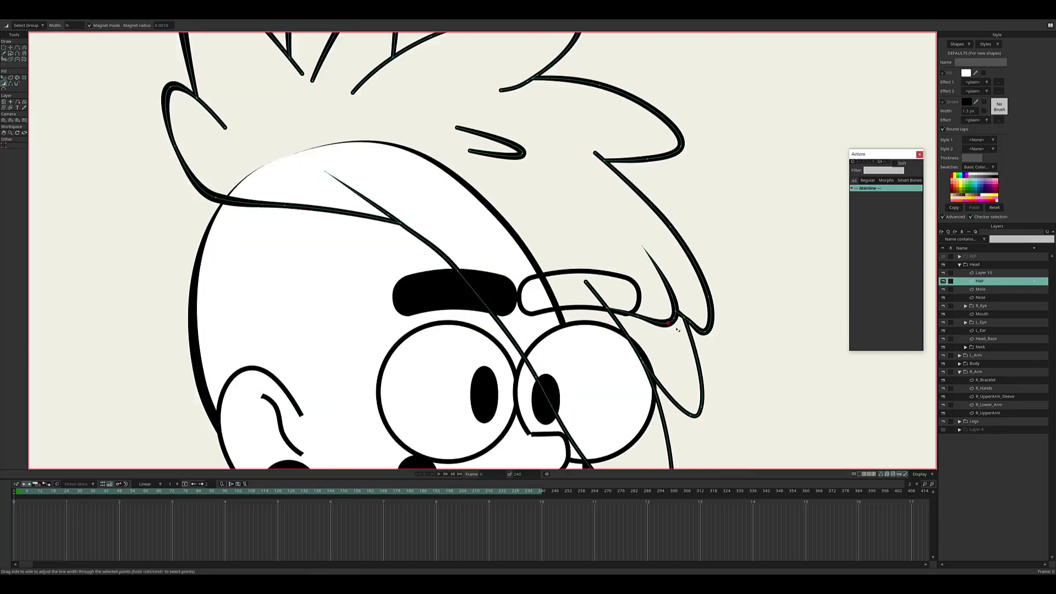
scroll(362, 130, "down", 4)
scroll(362, 129, "up", 5)
left_click(722, 329, "ctrl+alt")
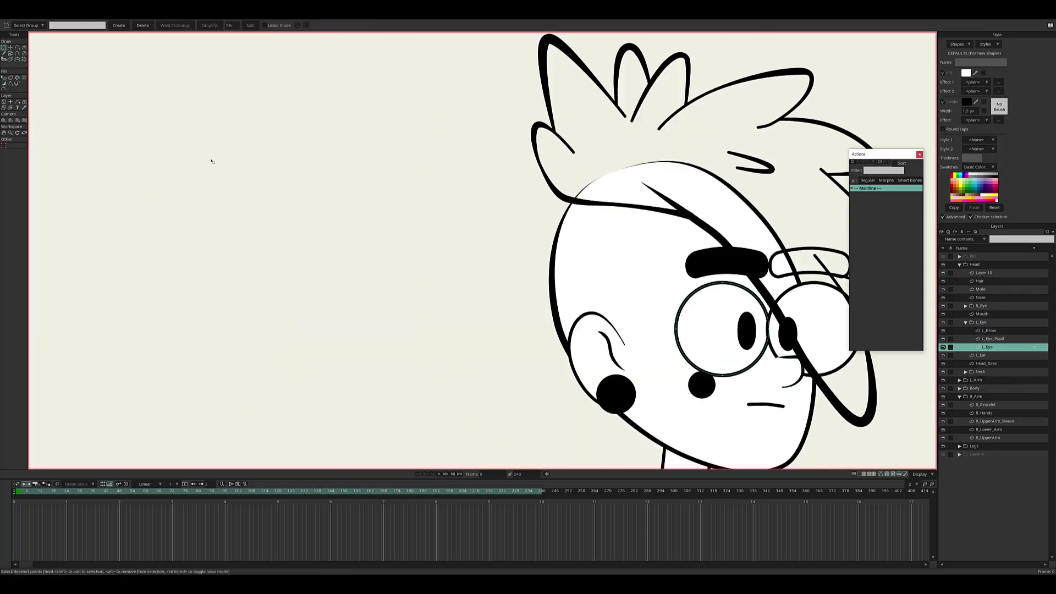
Step: Vary the line widths of the eye outlines and mouth, tapering the ends of the mouth line
key("w")
left_click(811, 328, "ctrl+alt")
scroll(685, 324, "down", 1)
scroll(585, 301, "down", 4)
scroll(544, 344, "up", 5)
key("i")
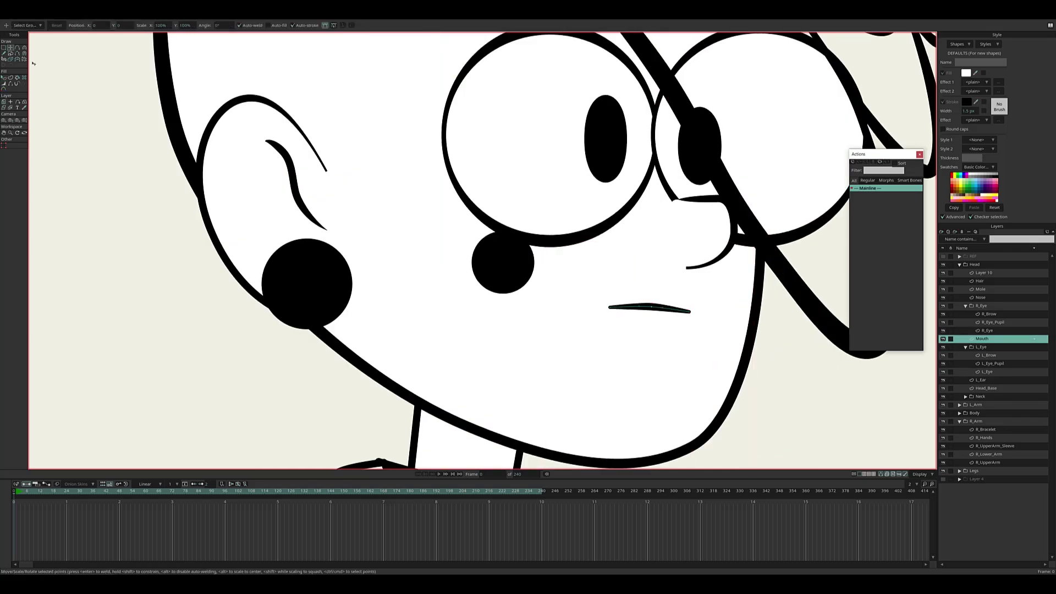
scroll(605, 220, "down", 3)
left_click(604, 181, "ctrl+alt")
scroll(494, 185, "down", 1)
Step: Thicken the tips of the upper hair spikes on the Hair layer with the Line Width tool
scroll(494, 185, "up", 5)
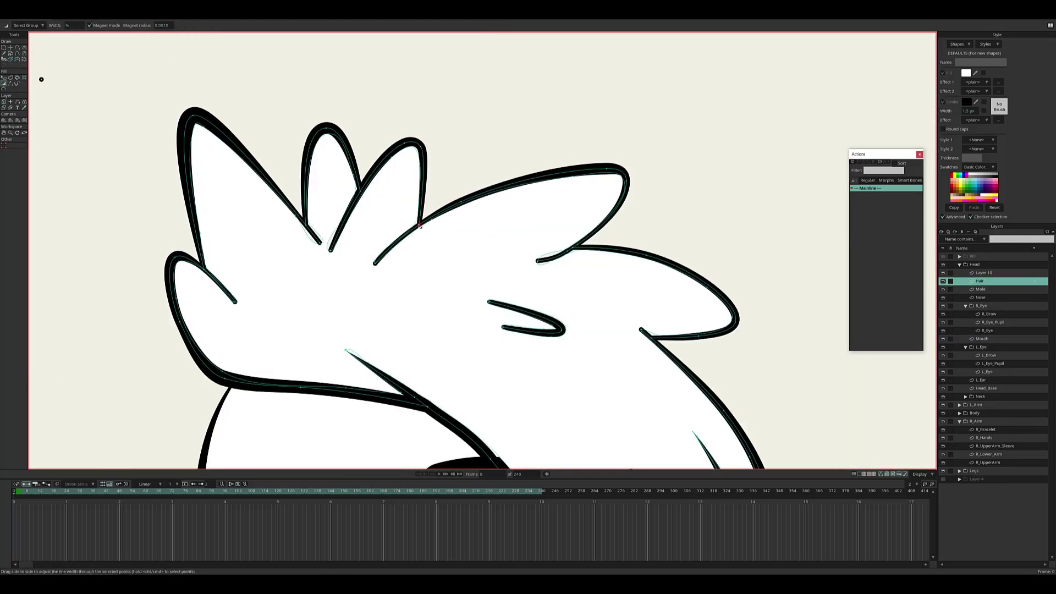
scroll(41, 77, "down", 5)
left_click(330, 165, "ctrl+alt")
scroll(422, 255, "up", 2)
scroll(422, 255, "up", 6)
Step: Refine the L_UpperArm_Sleeve outline with added points and varied line widths, tapering its open ends near the shoulder
left_click(440, 253, "ctrl+alt")
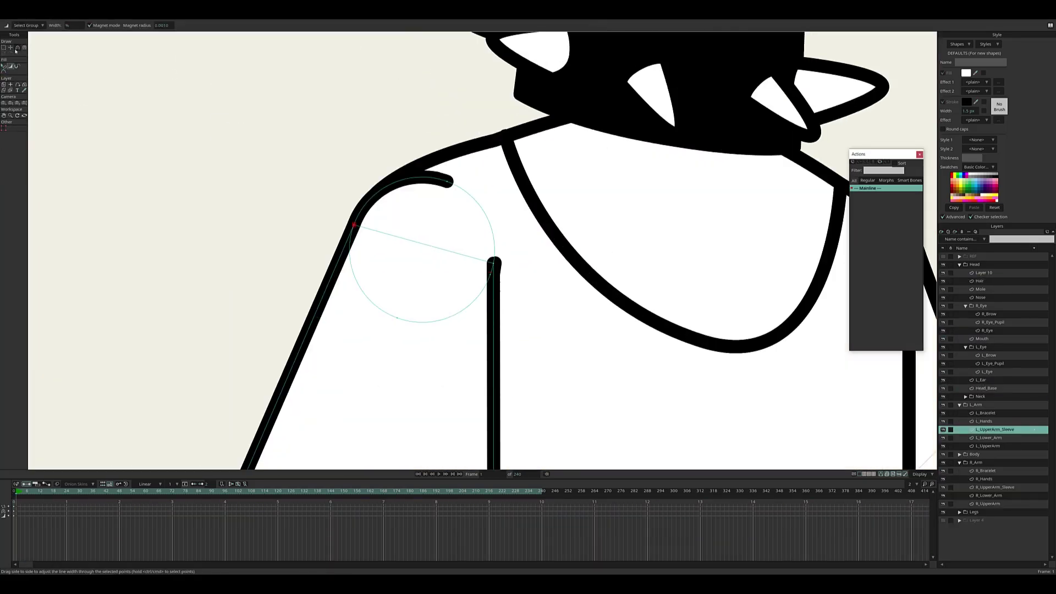
key("a")
scroll(479, 248, "down", 6)
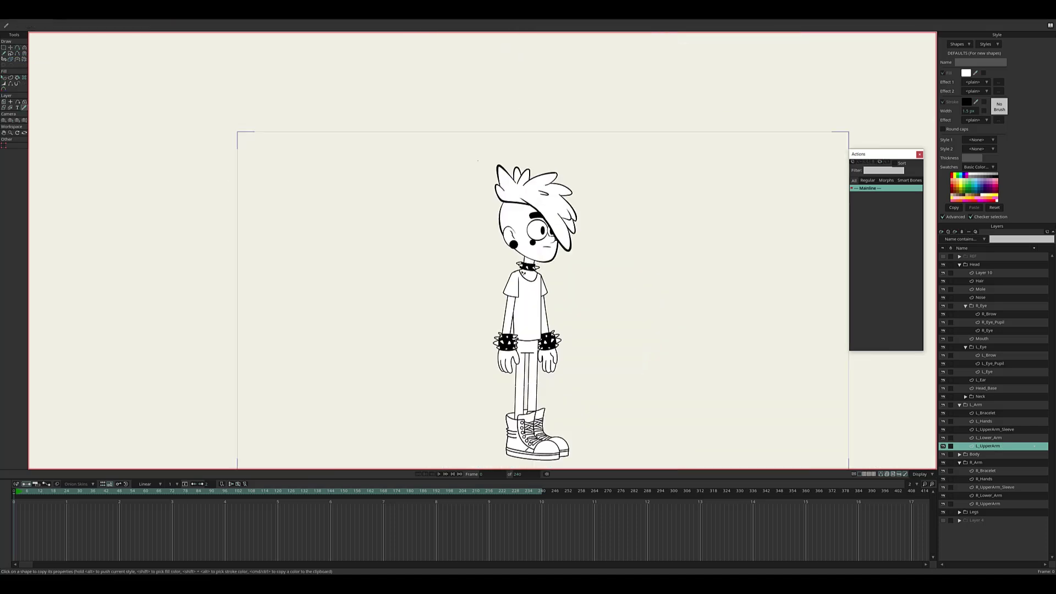
scroll(247, 274, "up", 5)
left_click(440, 330, "ctrl+alt")
Step: Adjust the Body layer's shoulder points and taper the upper end of the shirt's side line
key("t")
scroll(556, 286, "up", 2)
key("shift+i")
scroll(532, 292, "down", 6)
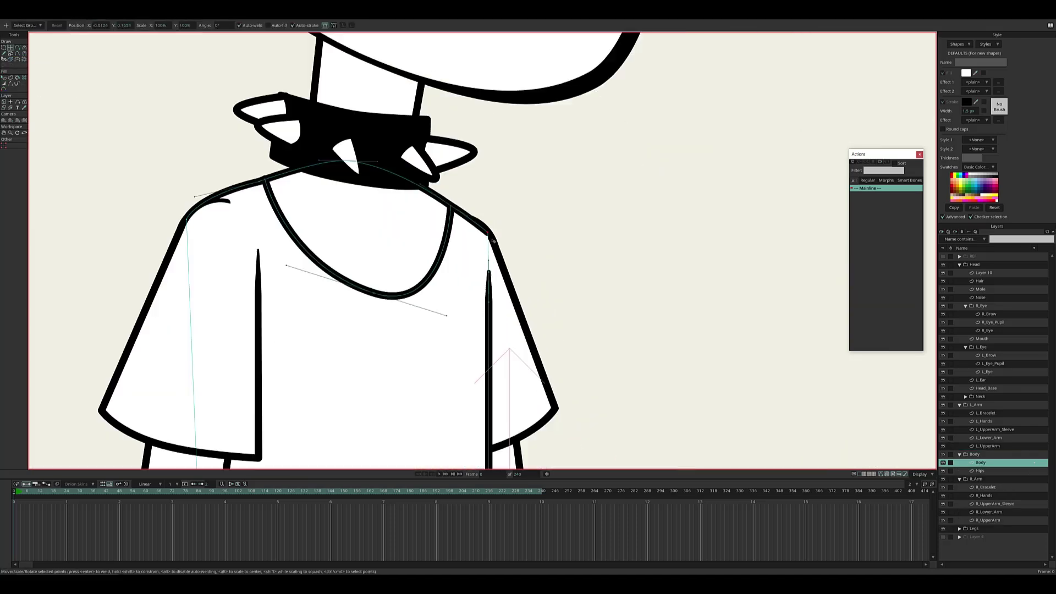
scroll(467, 277, "down", 5)
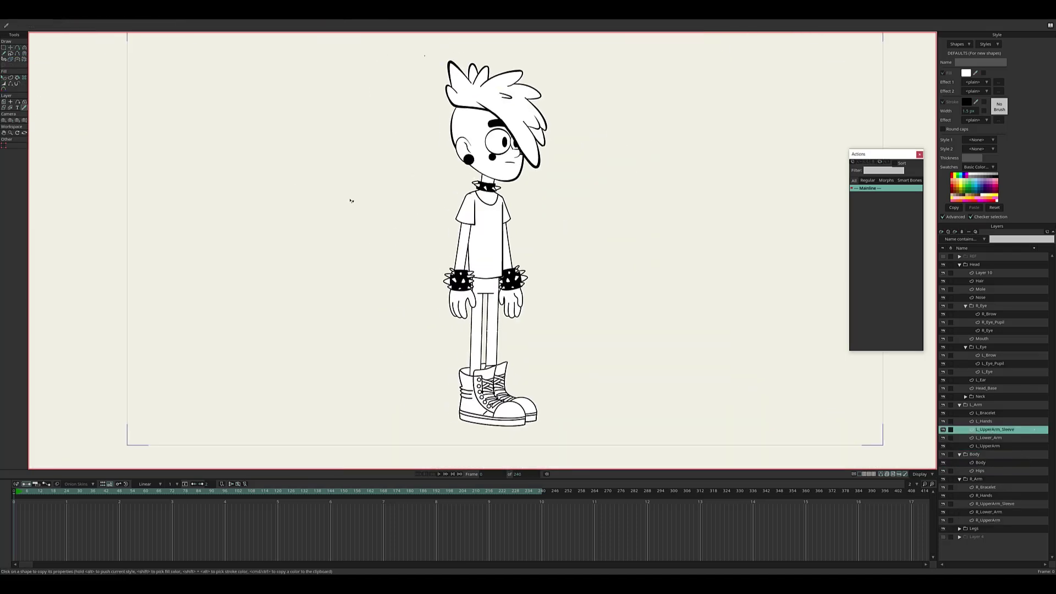
Step: Vary the line widths of the L_Thigh outline, thickening its rear edge toward the knee
scroll(348, 200, "up", 3)
left_click(572, 247, "ctrl+alt")
key("i")
scroll(571, 224, "down", 5)
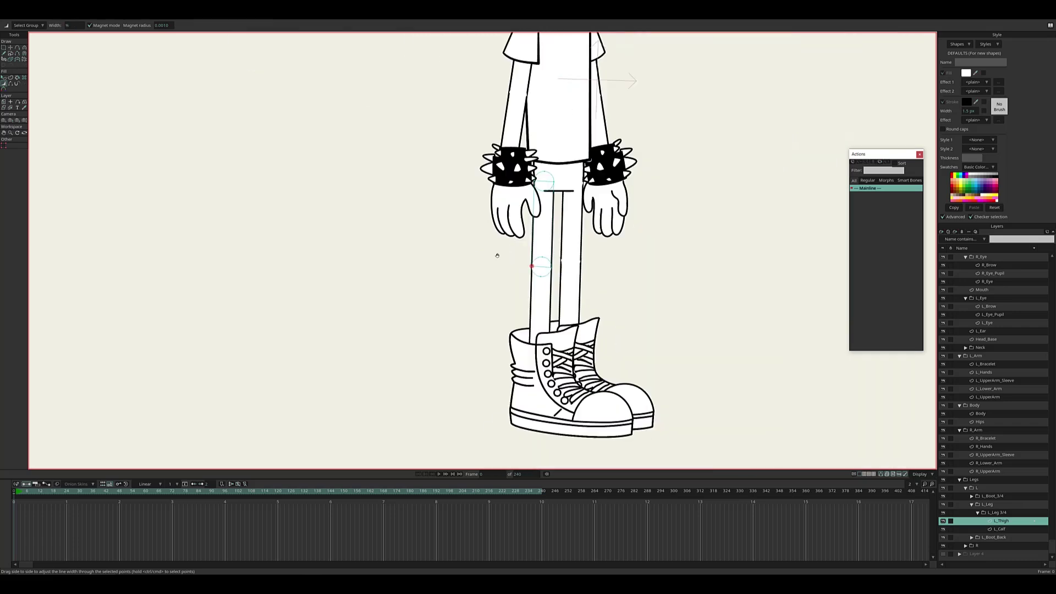
scroll(597, 223, "up", 5)
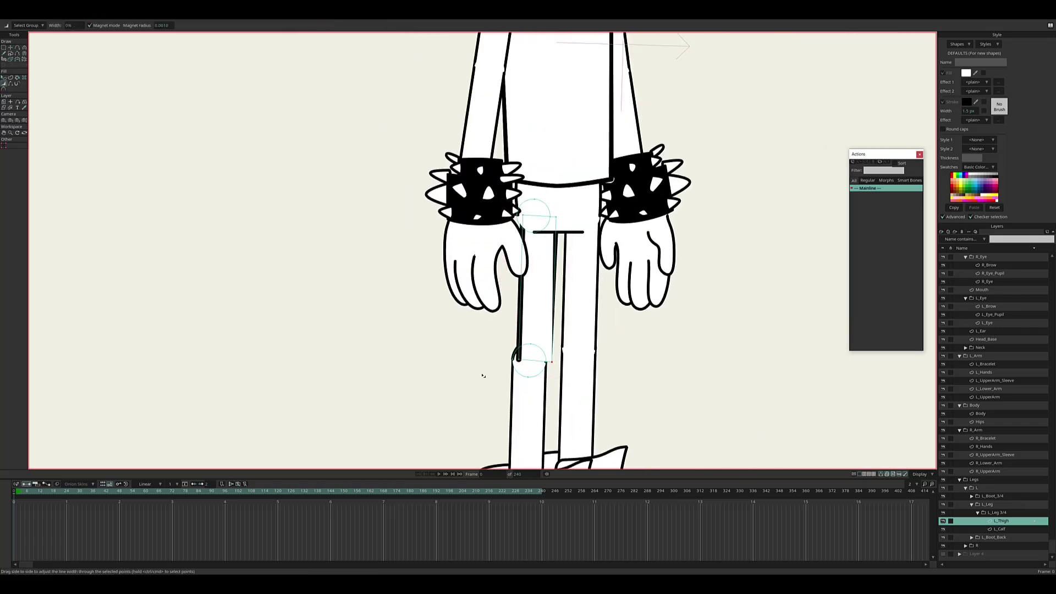
scroll(547, 219, "down", 5)
scroll(548, 220, "up", 4)
Step: Vary the line widths of the L_Calf outline, thickening its rear edge from the knee down to the boot
scroll(528, 248, "down", 2)
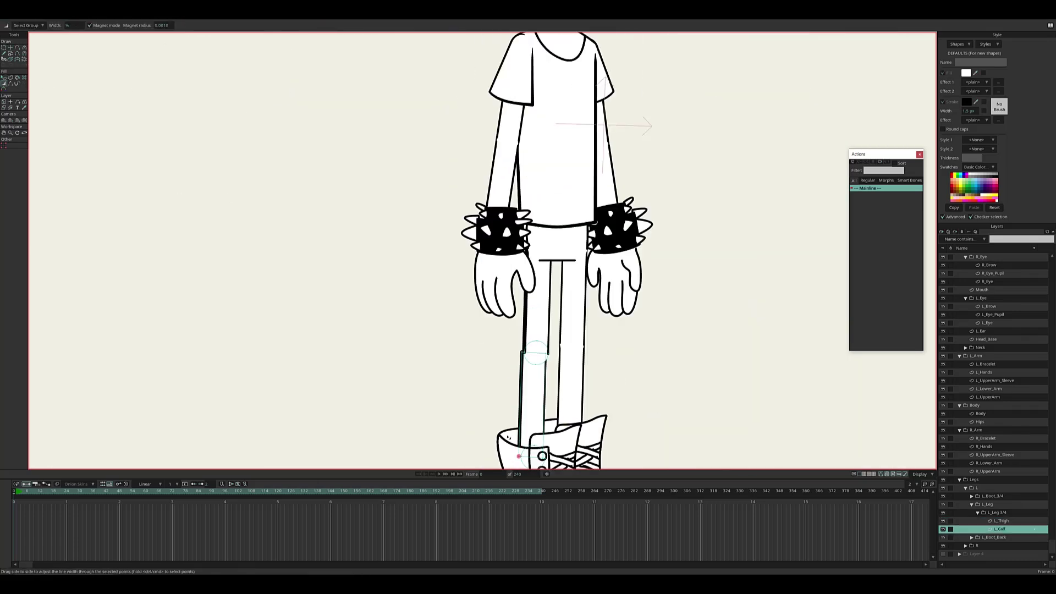
scroll(498, 308, "up", 5)
key("w")
scroll(527, 333, "down", 2)
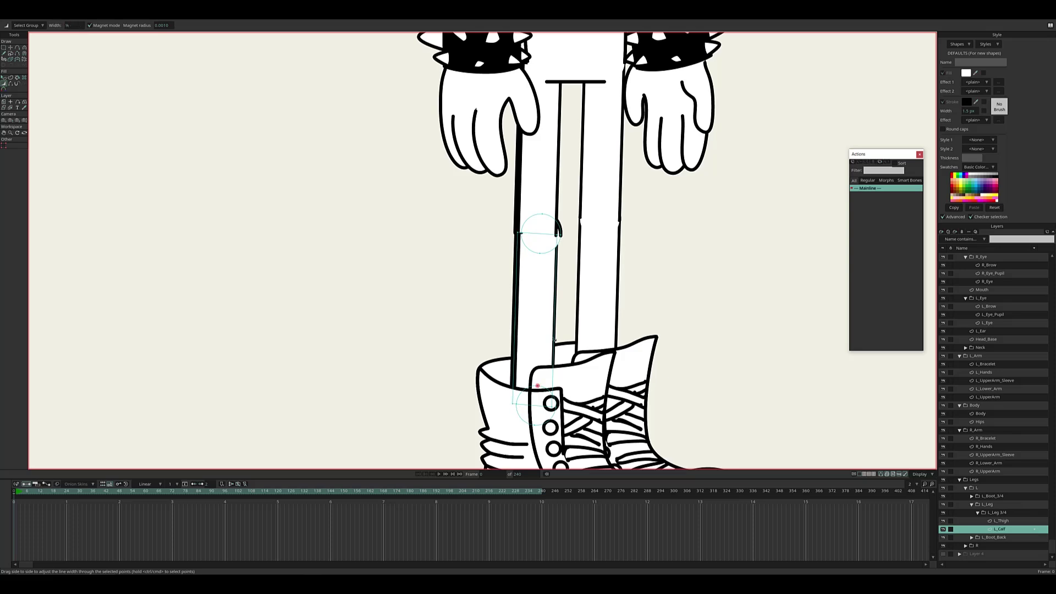
scroll(522, 248, "down", 3)
Step: Vary the line widths on the R_Thigh and R_Calf layers, thickening the rear edge of the far leg
scroll(535, 243, "up", 3)
key("a")
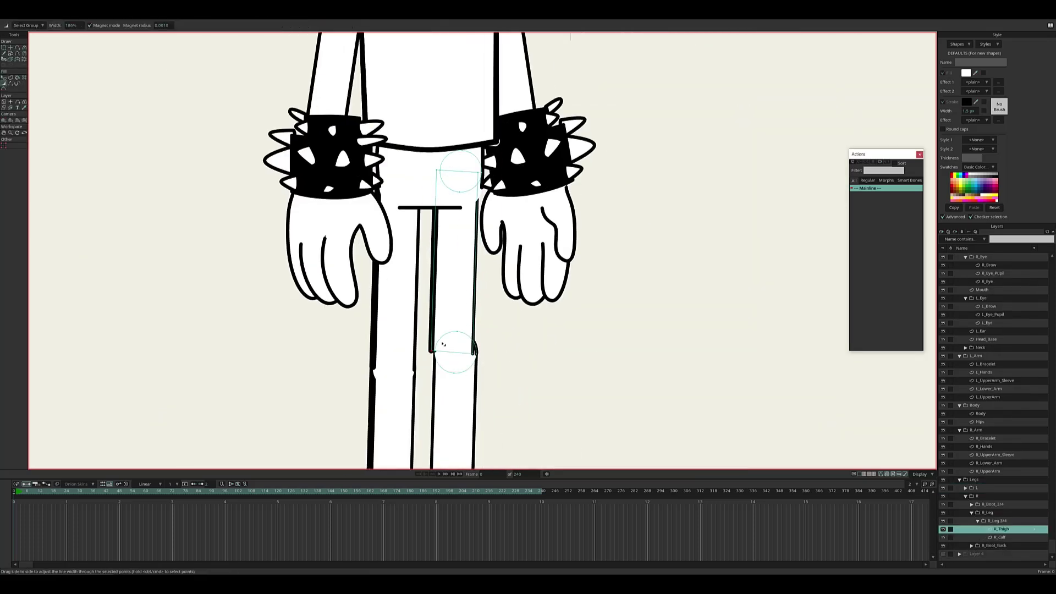
scroll(443, 344, "up", 3)
scroll(443, 344, "down", 3)
key("t")
scroll(541, 291, "down", 3)
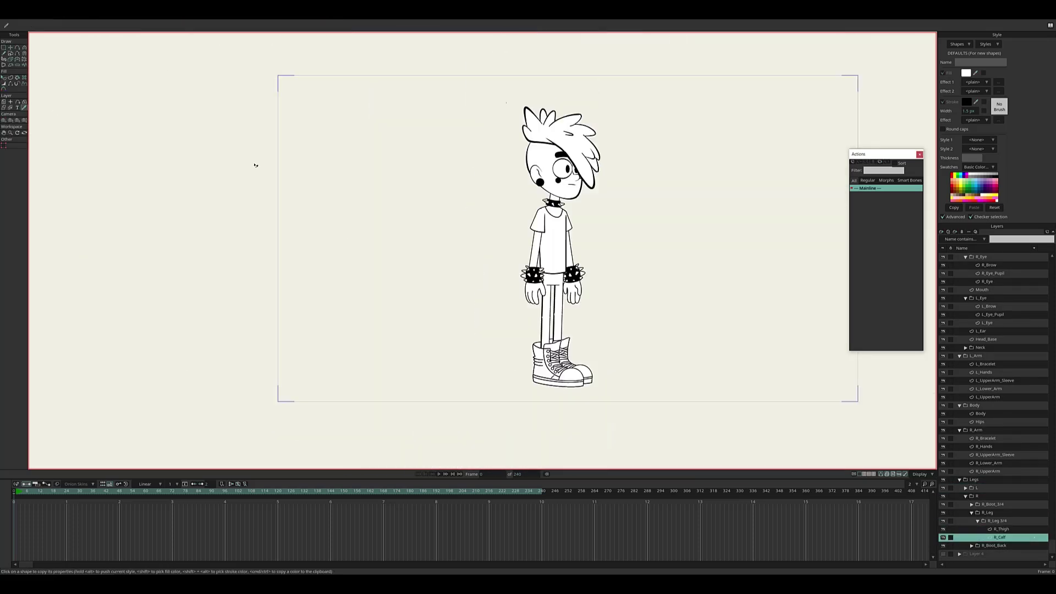
Step: Refine the line widths on the boot layers, including R_Boot_Tongue
scroll(556, 352, "up", 3)
scroll(556, 352, "down", 1)
scroll(572, 424, "up", 2)
key("w")
scroll(667, 384, "down", 3)
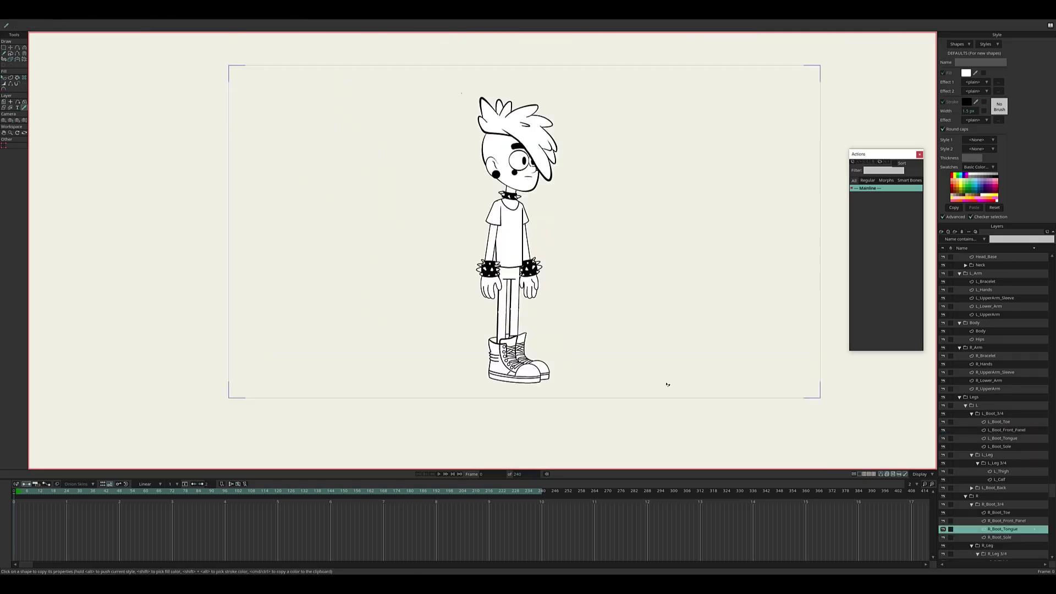
scroll(667, 374, "up", 4)
scroll(666, 359, "down", 1)
key("t")
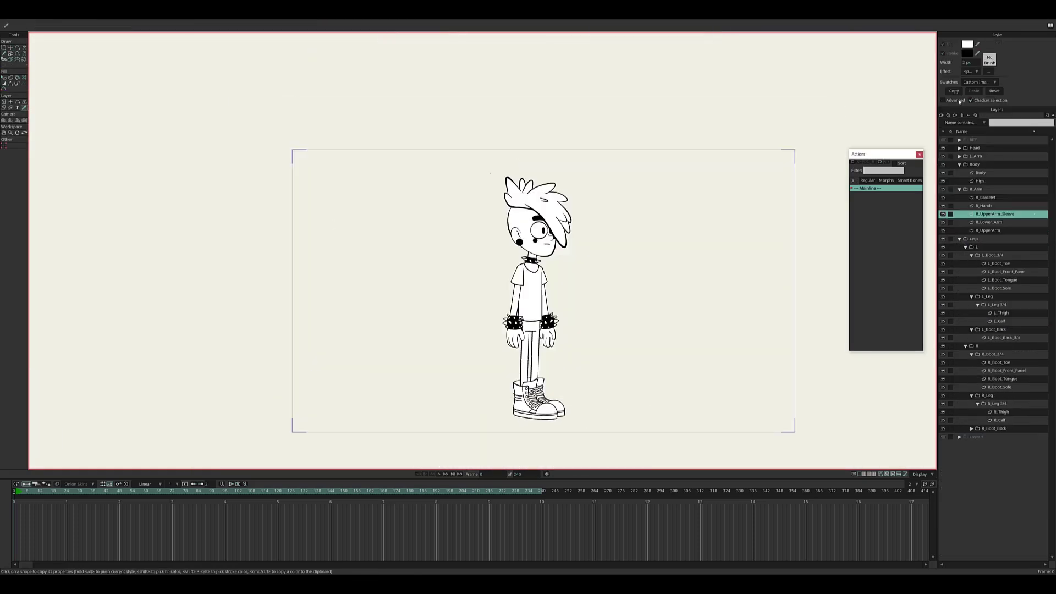
Step: Show the advanced style options and pick the head artwork's layer at the eyebrow
left_click(959, 101)
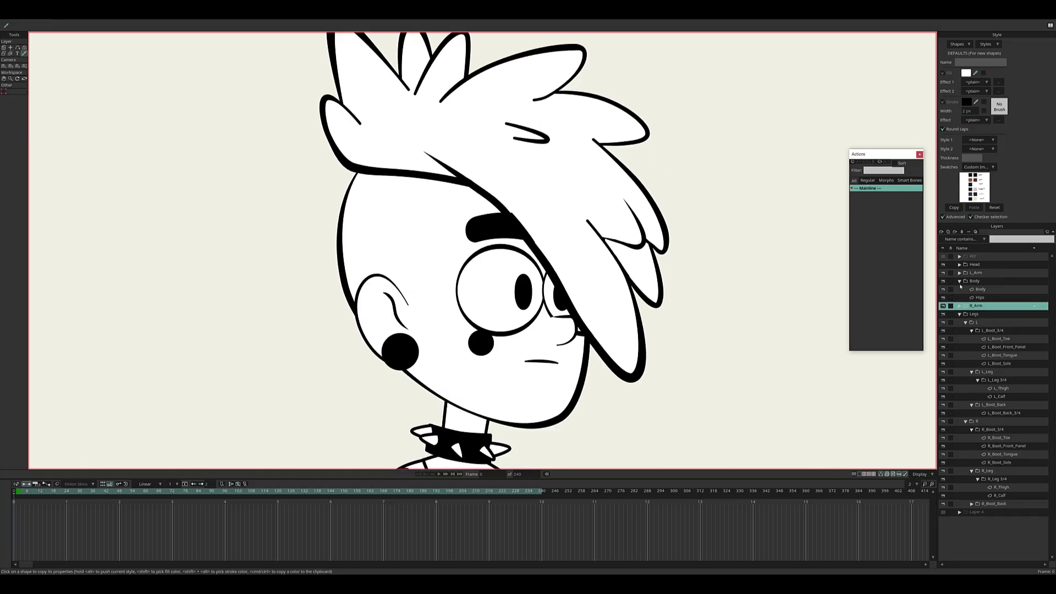
left_click(520, 195, "ctrl+alt")
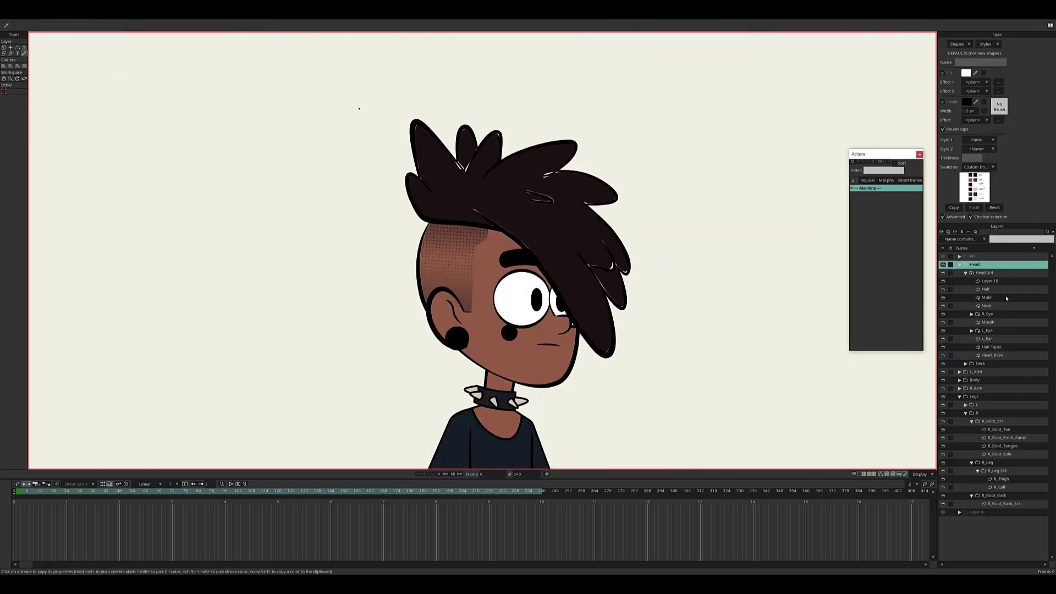
Step: Select the Hair layer and refine its outline points along the fringe above the eyebrow
left_click(1006, 289)
scroll(495, 220, "up", 6)
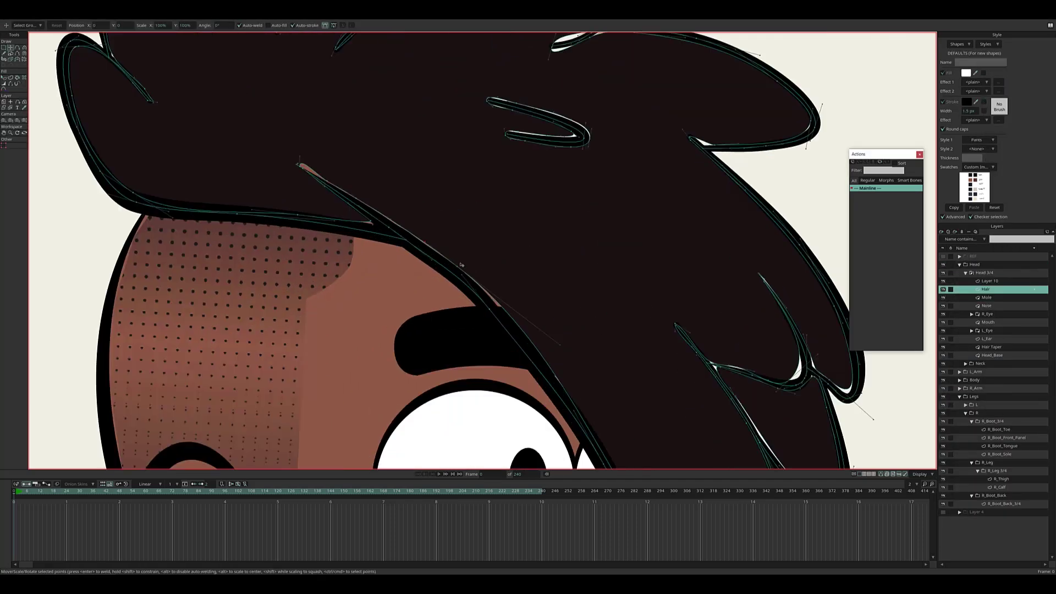
scroll(495, 220, "down", 6)
scroll(720, 322, "up", 3)
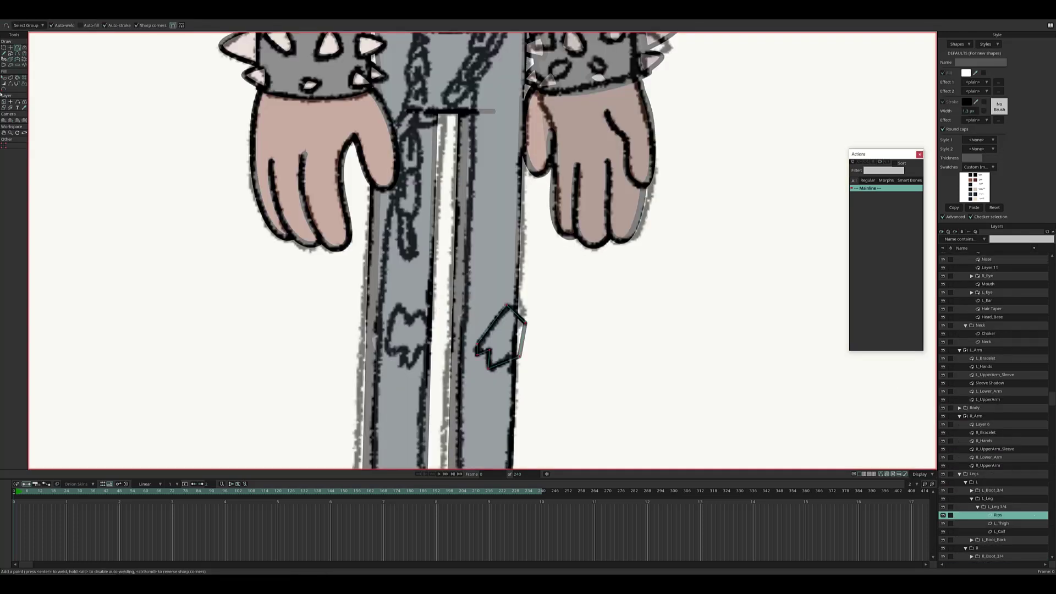
Step: Hide the reference sketch overlaying the coloured character
left_click(942, 256)
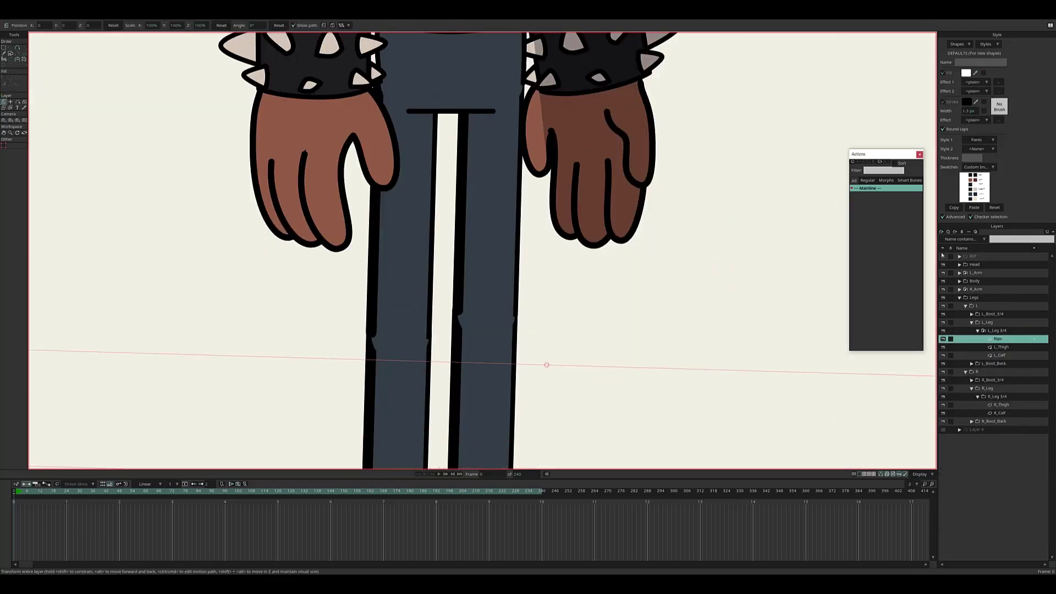